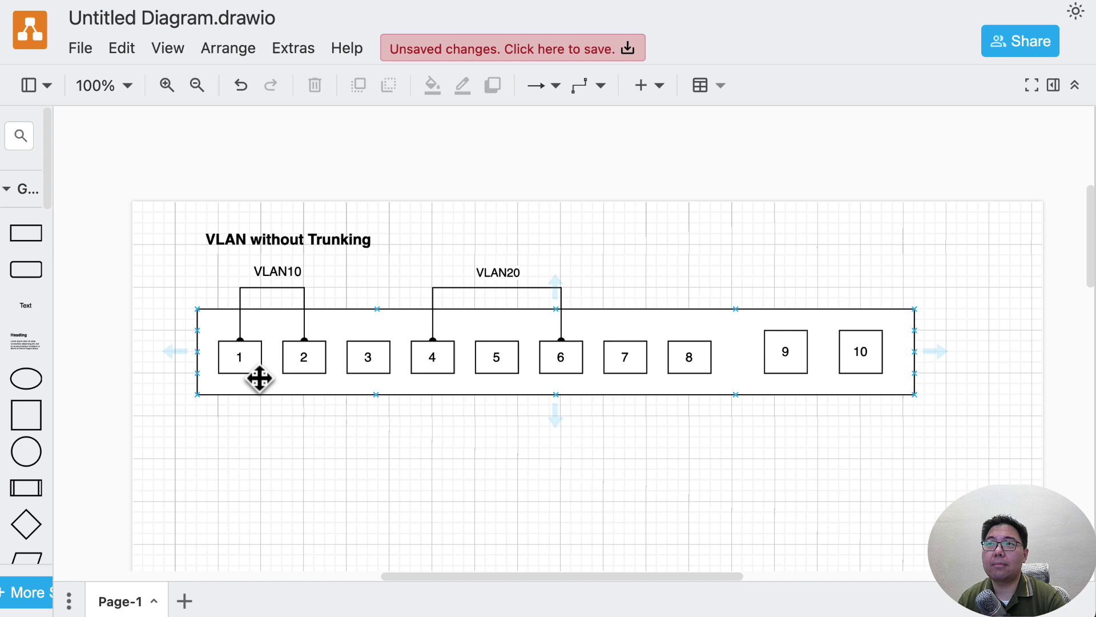
{"action": "left_click", "coordinate": [242, 354]}
{"action": "left_click", "coordinate": [297, 359]}
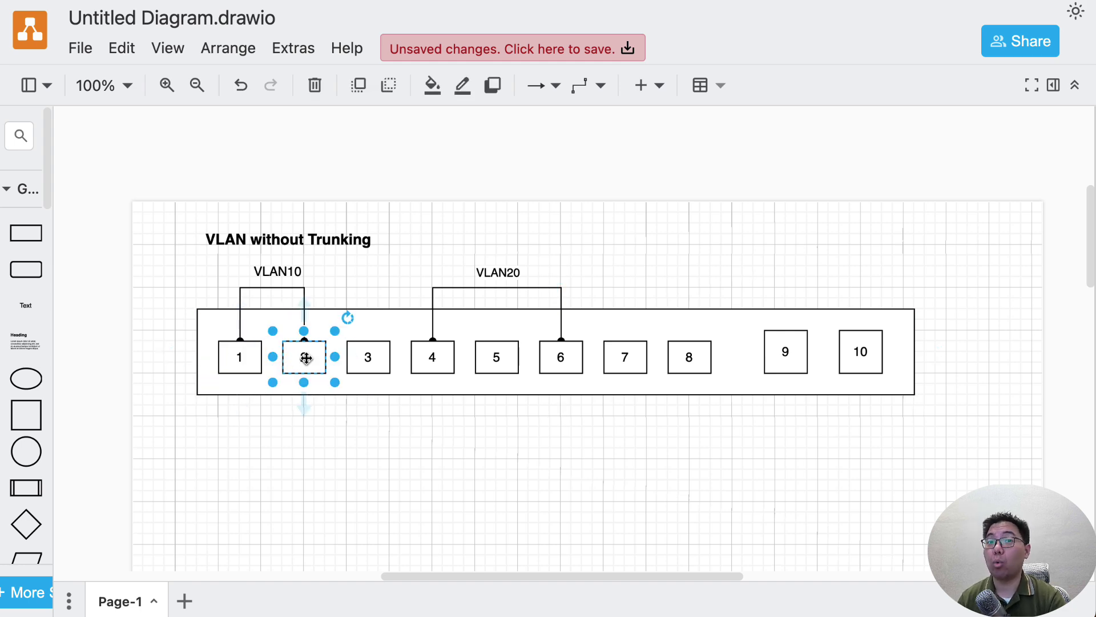
{"action": "left_click", "coordinate": [435, 358]}
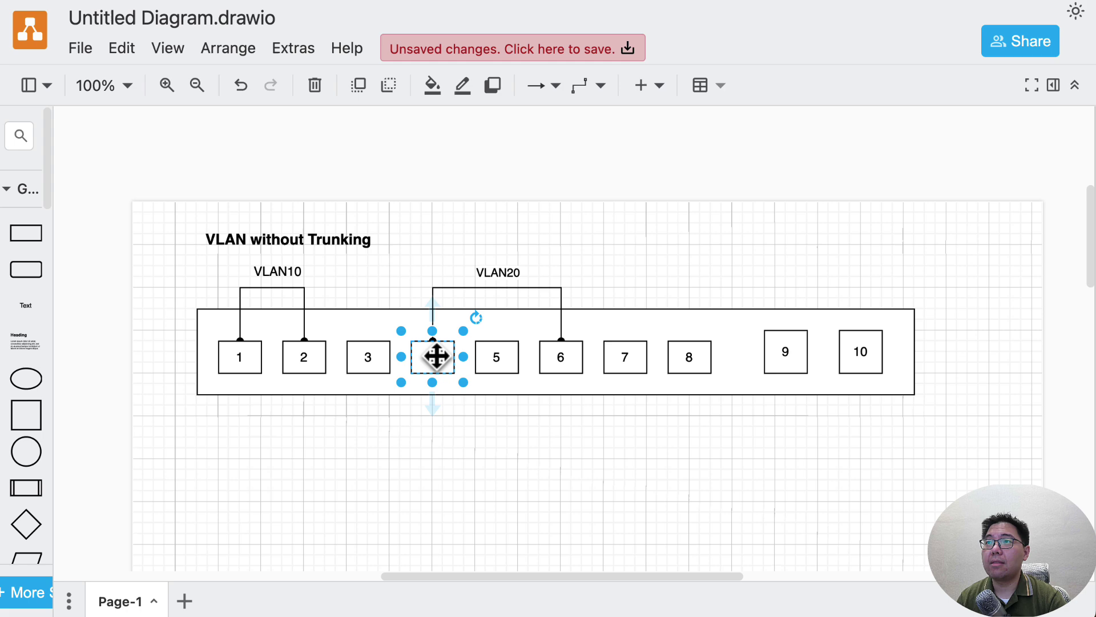
{"action": "left_click", "coordinate": [565, 358]}
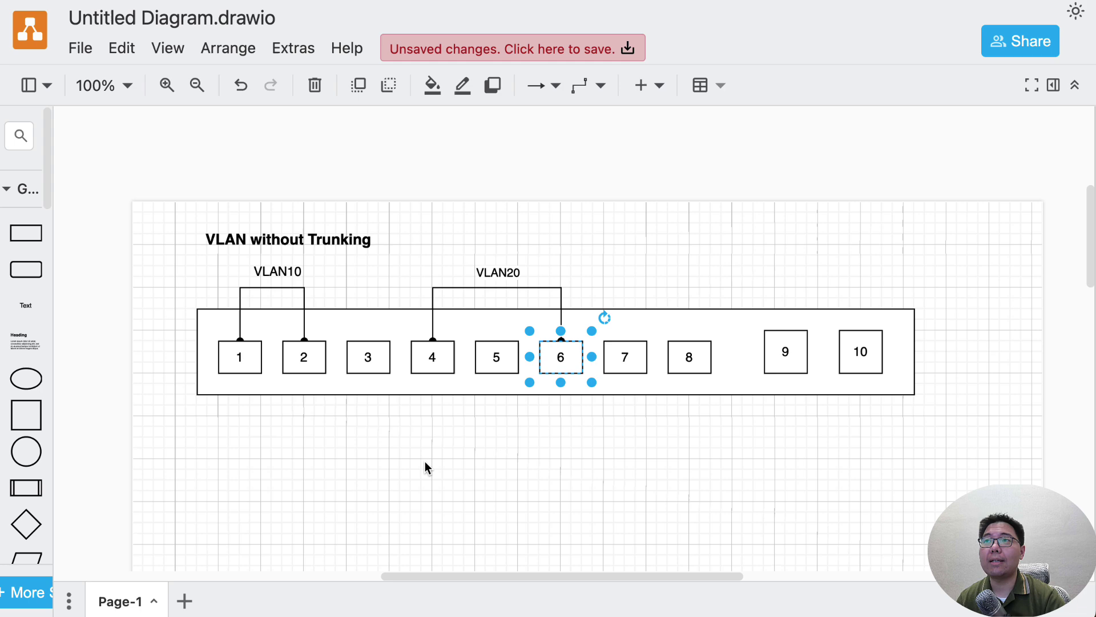
Bring the Trunking diagram into view, point out VLAN22 ports 1 and 2, and nudge the title.
{"action": "scroll", "coordinate": [420, 465], "scroll_direction": "down", "scroll_amount": 5}
{"action": "scroll", "coordinate": [419, 466], "scroll_direction": "down", "scroll_amount": 4}
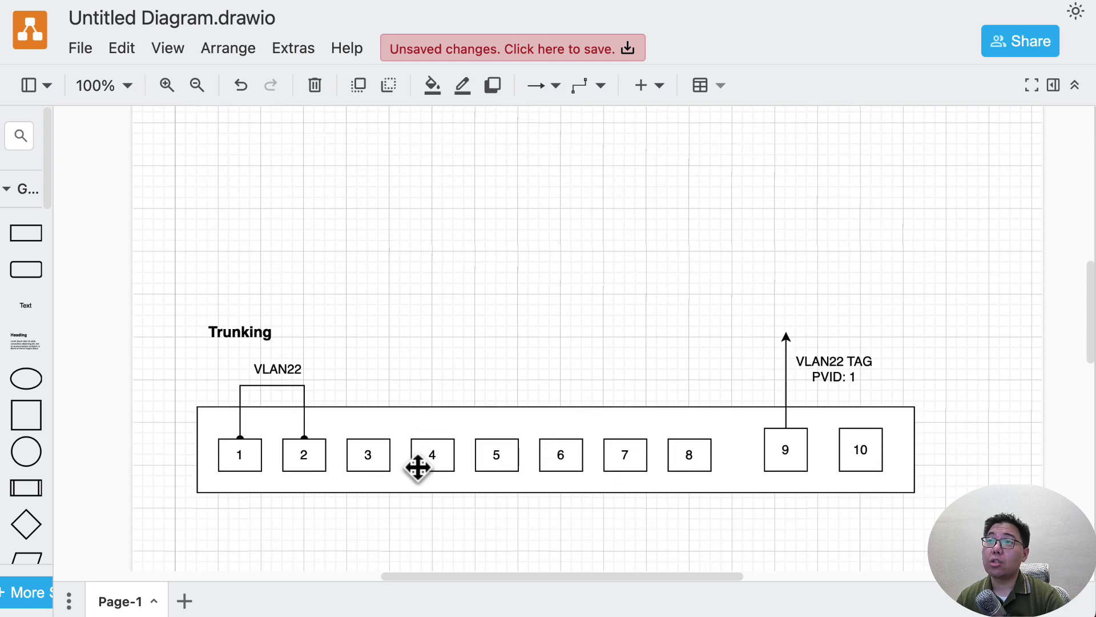
{"action": "left_click_drag", "start_coordinate": [179, 220], "coordinate": [988, 491]}
{"action": "left_click", "coordinate": [948, 490]}
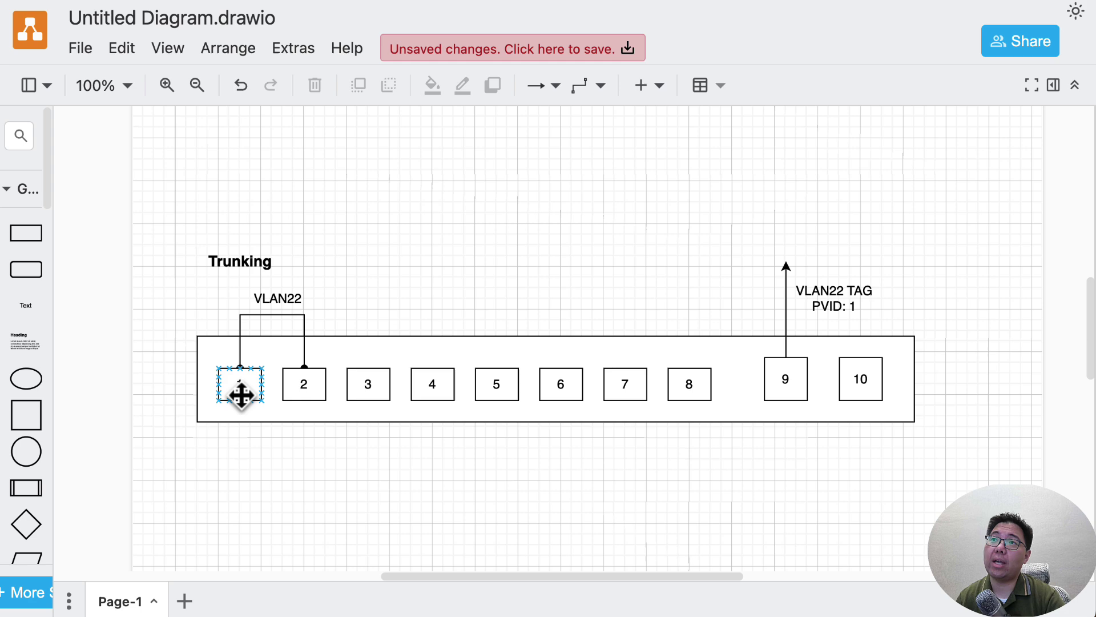
{"action": "left_click", "coordinate": [239, 392]}
{"action": "left_click", "coordinate": [314, 385]}
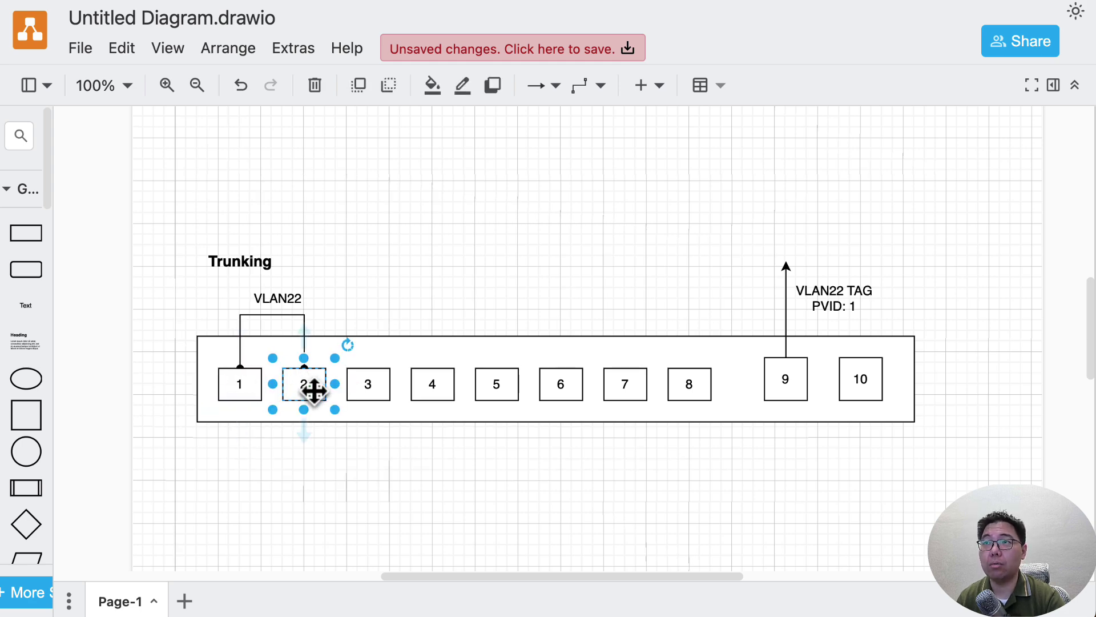
{"action": "mouse_move", "coordinate": [208, 269]}
{"action": "left_mouse_down"}
{"action": "mouse_move", "coordinate": [302, 293]}
{"action": "mouse_move", "coordinate": [228, 272]}
{"action": "left_mouse_up"}
{"action": "left_click", "coordinate": [403, 282]}
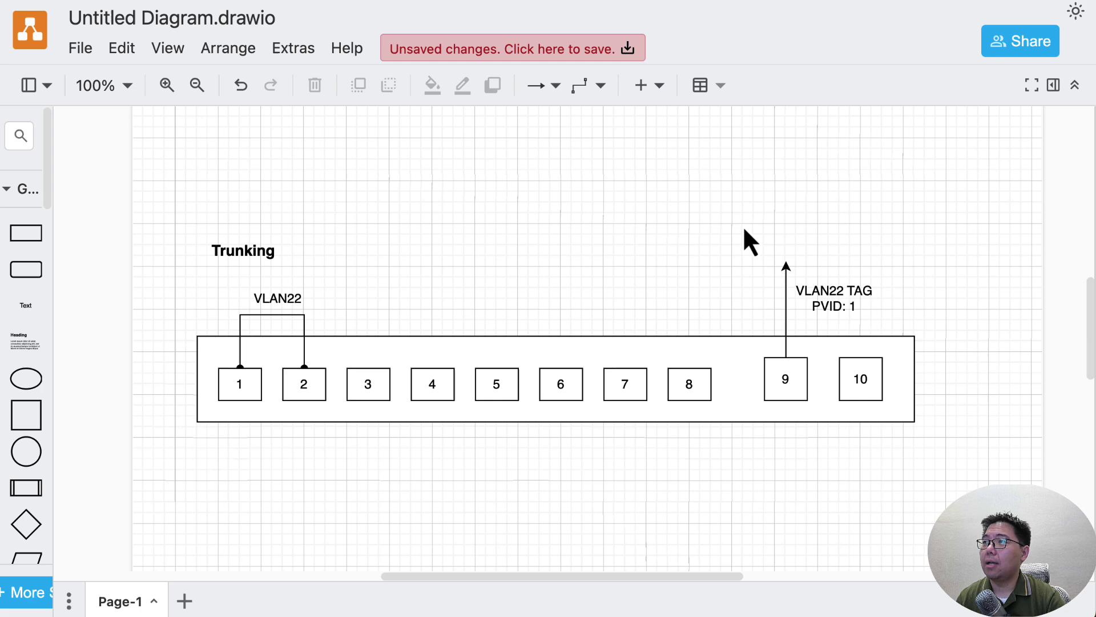
Move the VLAN22 TAG / PVID: 1 label further right.
{"action": "left_click_drag", "start_coordinate": [742, 225], "coordinate": [932, 329]}
{"action": "left_click", "coordinate": [933, 330]}
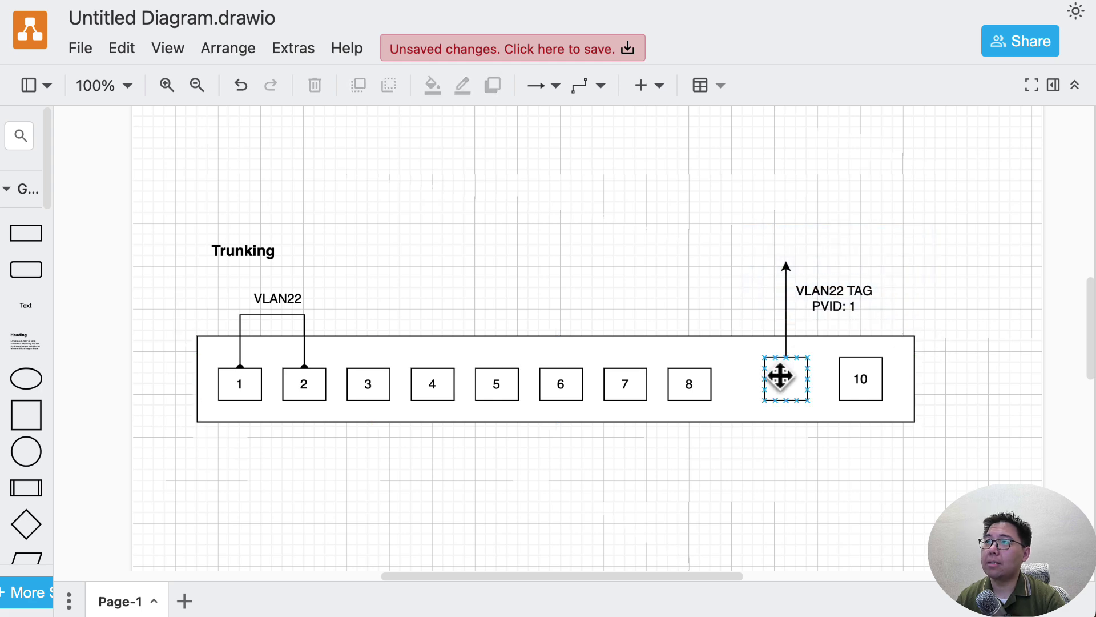
{"action": "mouse_move", "coordinate": [829, 294]}
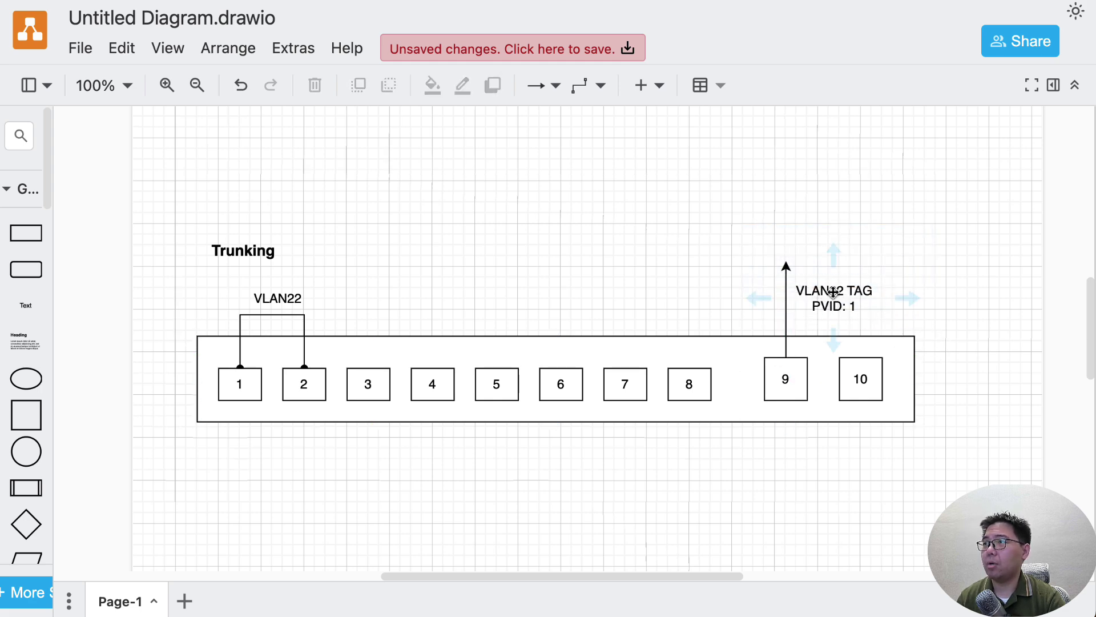
{"action": "left_click_drag", "start_coordinate": [835, 294], "coordinate": [957, 293]}
Replace the upward arrow from port 9 with a new one from port 10.
{"action": "left_click", "coordinate": [790, 314]}
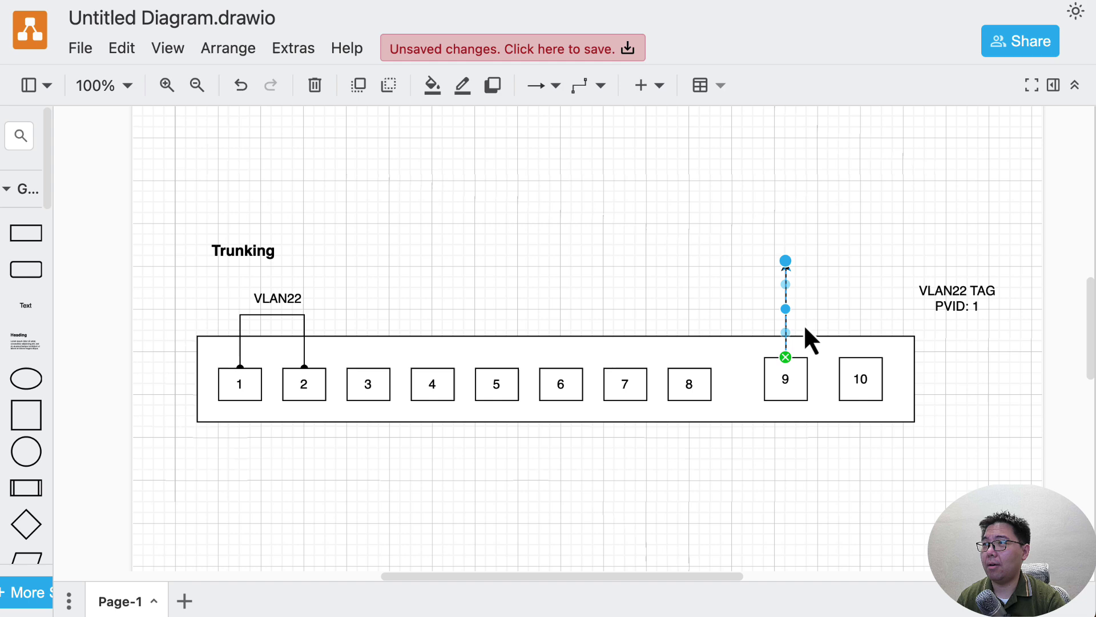
{"action": "key", "text": "Delete"}
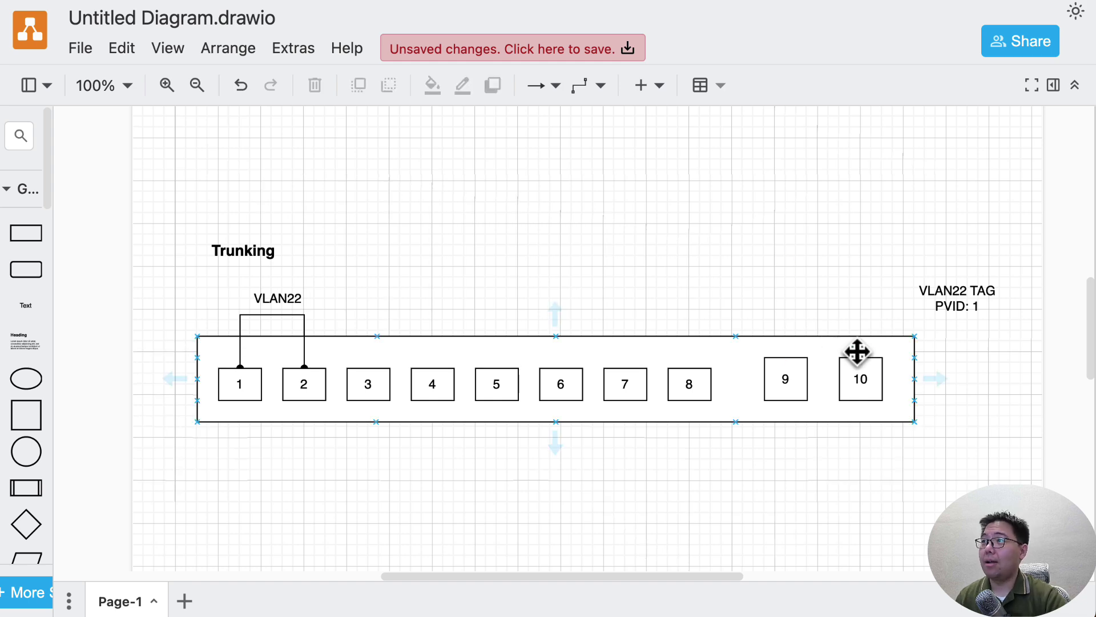
{"action": "left_click_drag", "start_coordinate": [862, 358], "coordinate": [914, 303]}
{"action": "left_click", "coordinate": [951, 365]}
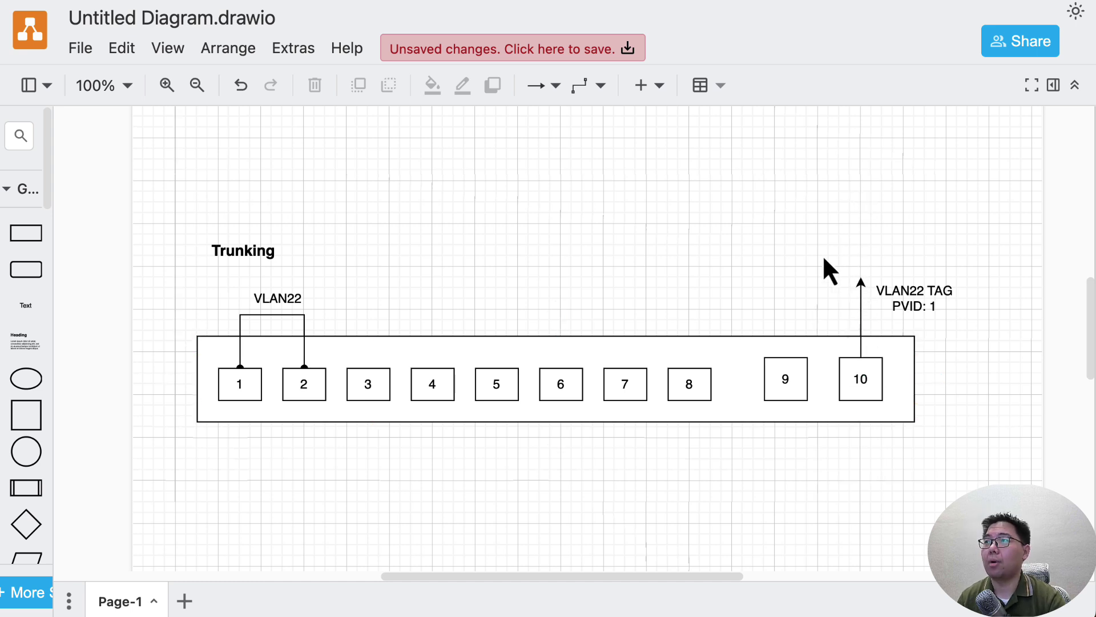
{"action": "left_click", "coordinate": [922, 303]}
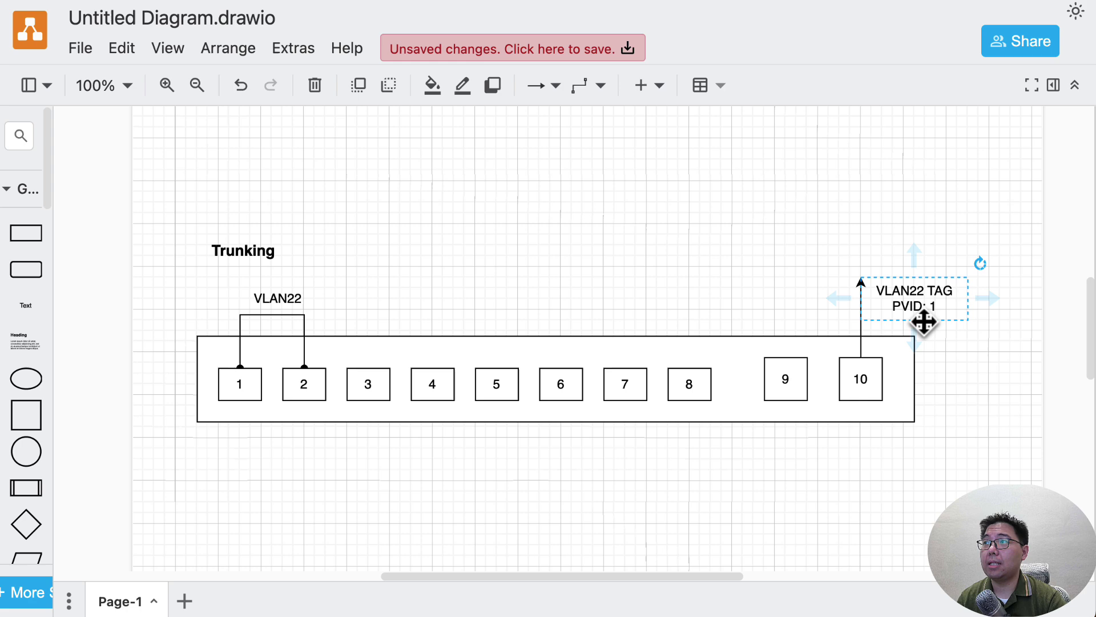
{"action": "left_click", "coordinate": [656, 250]}
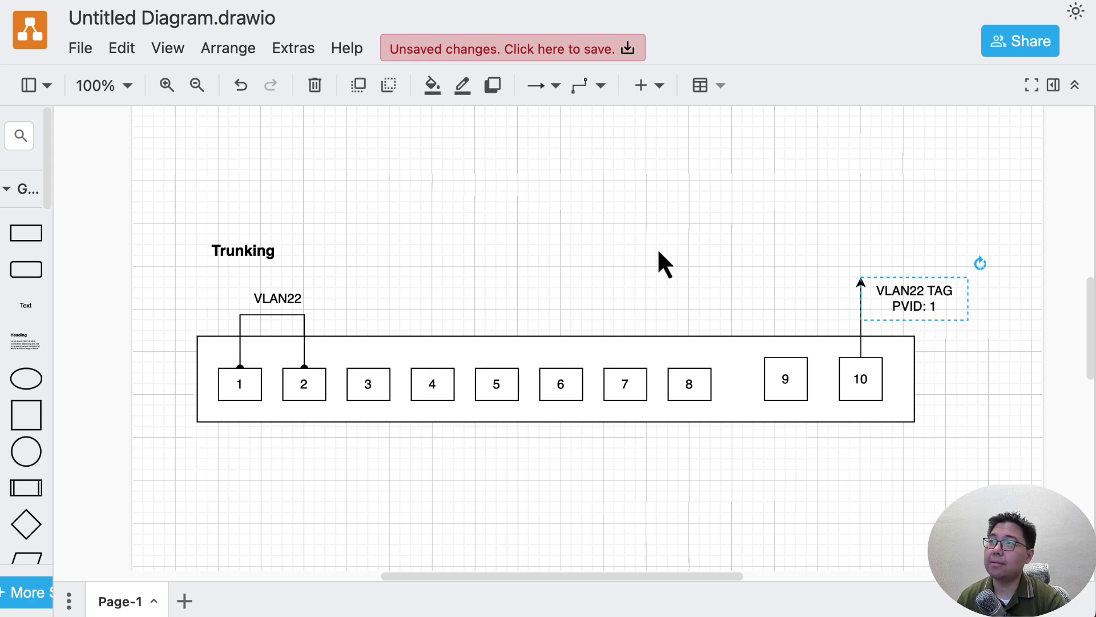
{"action": "scroll", "coordinate": [645, 272], "scroll_direction": "down", "scroll_amount": 8}
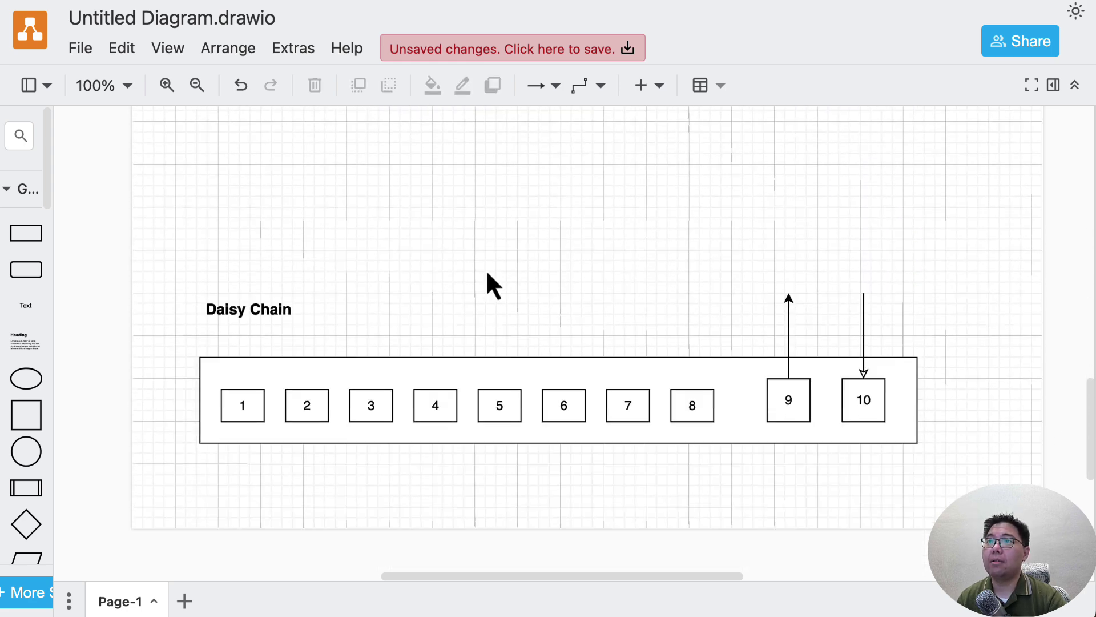
{"action": "left_click_drag", "start_coordinate": [170, 240], "coordinate": [965, 477]}
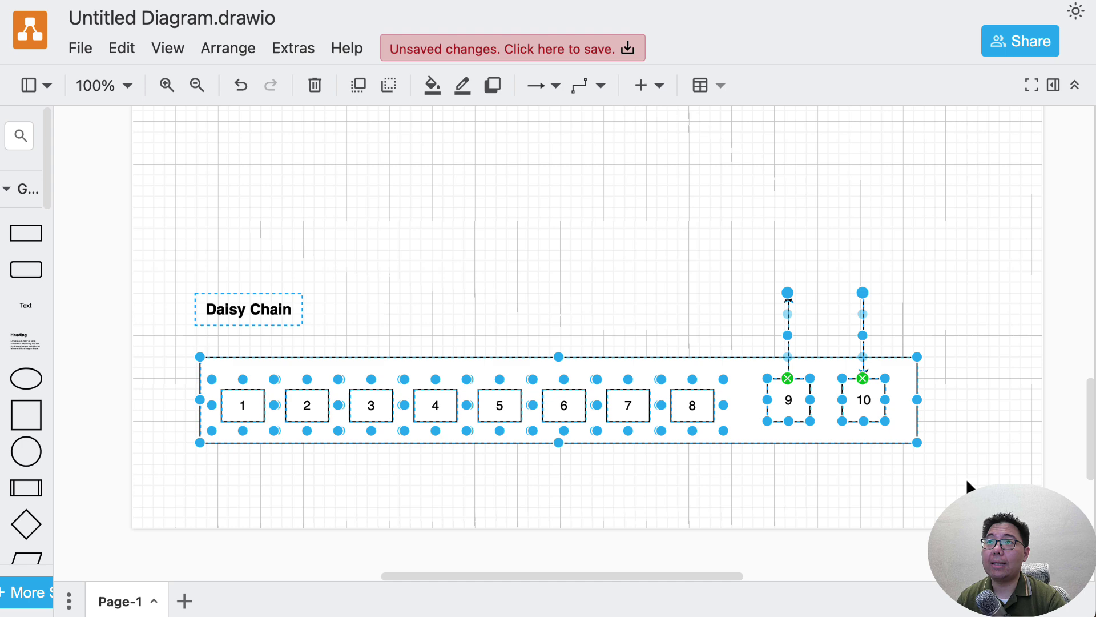
{"action": "left_click", "coordinate": [965, 477]}
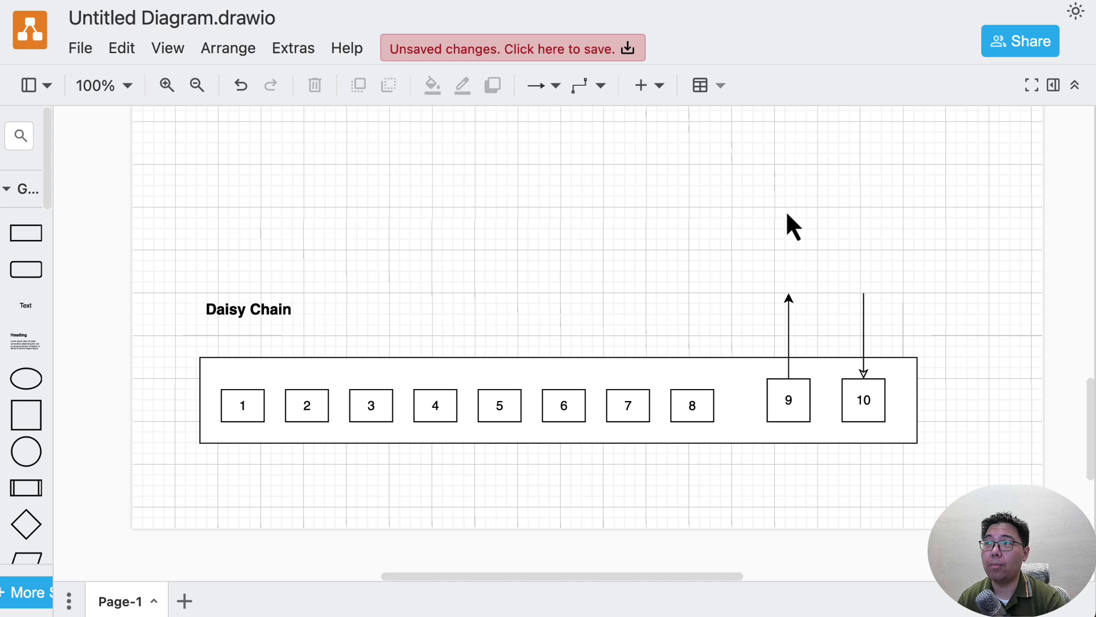
{"action": "left_click_drag", "start_coordinate": [181, 239], "coordinate": [977, 530]}
{"action": "left_click_drag", "start_coordinate": [961, 493], "coordinate": [162, 199]}
{"action": "key", "text": "Escape"}
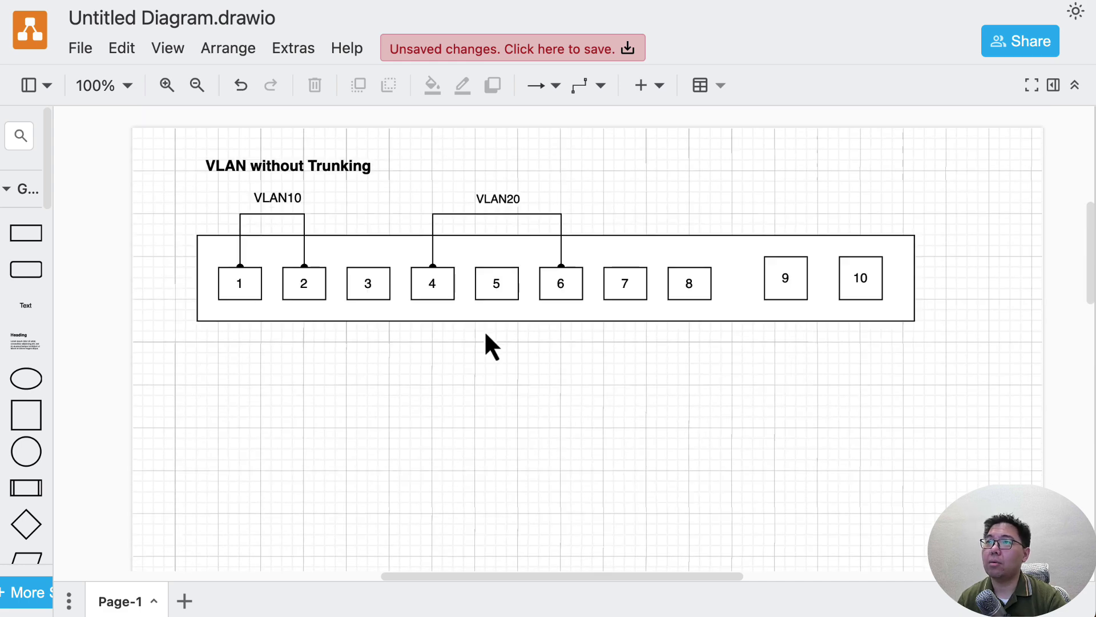
{"action": "scroll", "coordinate": [484, 330], "scroll_direction": "up", "scroll_amount": 2}
{"action": "scroll", "coordinate": [484, 330], "scroll_direction": "up", "scroll_amount": 1}
{"action": "left_click_drag", "start_coordinate": [167, 170], "coordinate": [990, 498]}
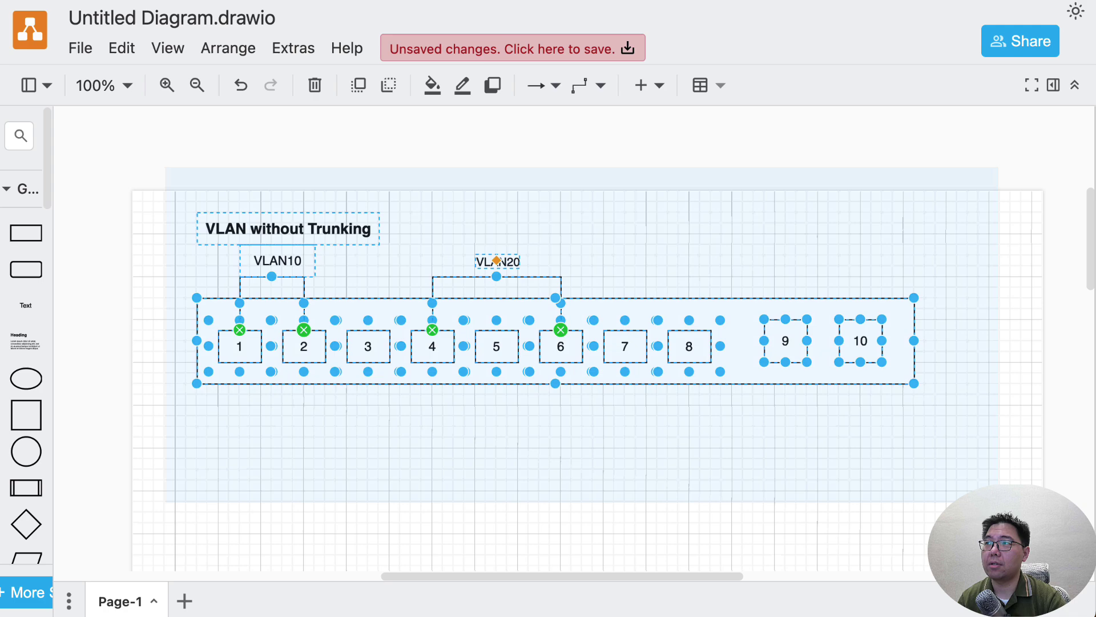
{"action": "left_click", "coordinate": [810, 499]}
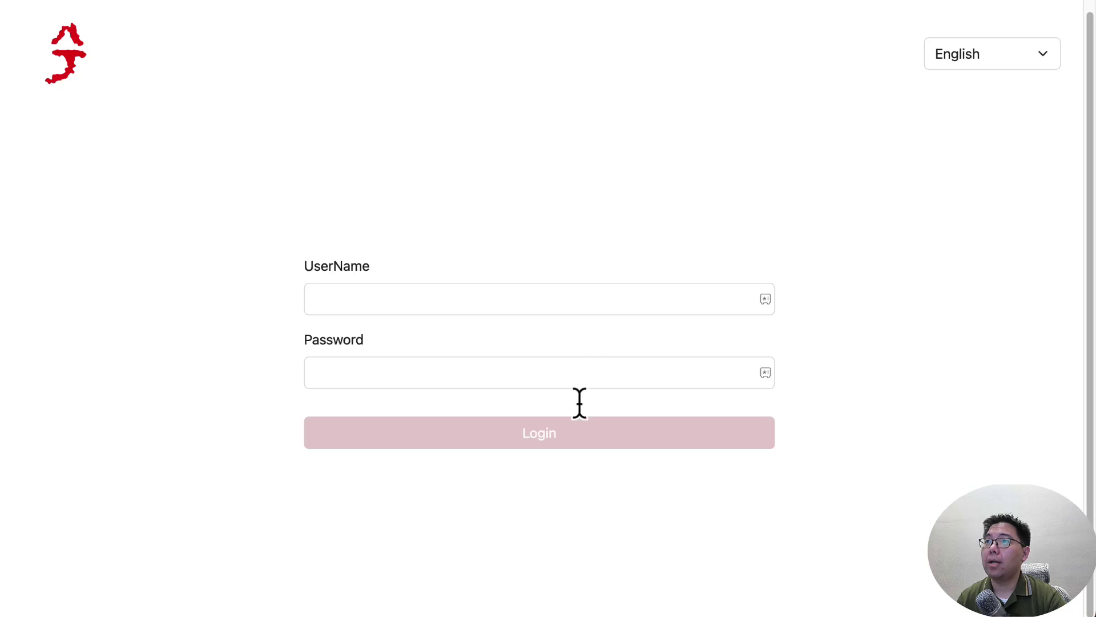
Log in to the switch with the administrator username and password.
{"action": "left_click", "coordinate": [472, 296]}
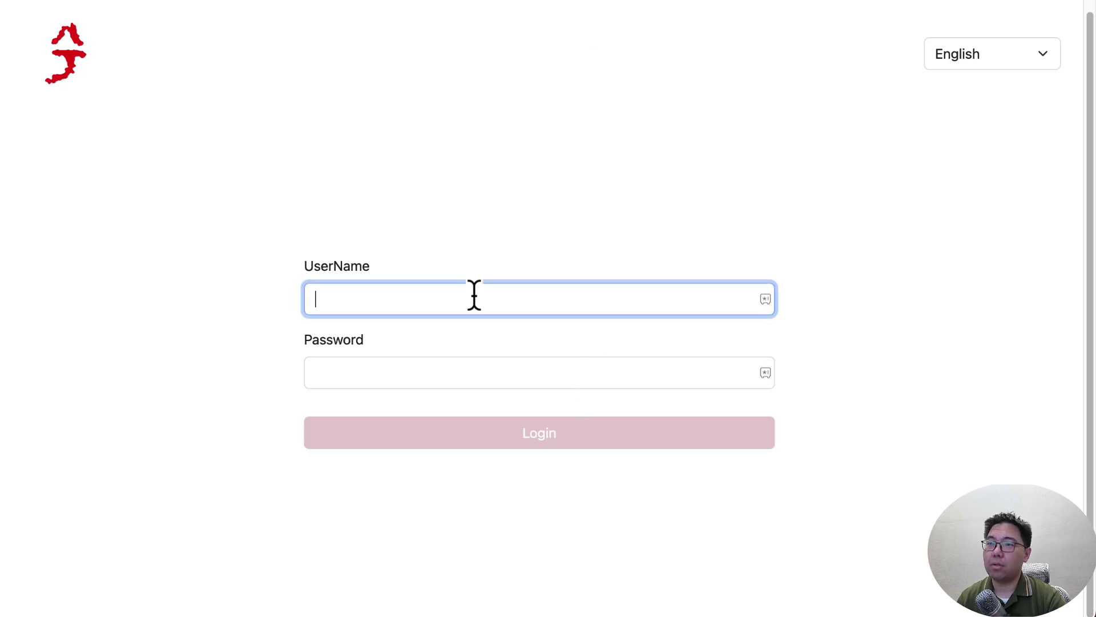
{"action": "type", "text": "admin"}
{"action": "key", "text": "Tab"}
{"action": "type", "text": "admin"}
{"action": "key", "text": "Return"}
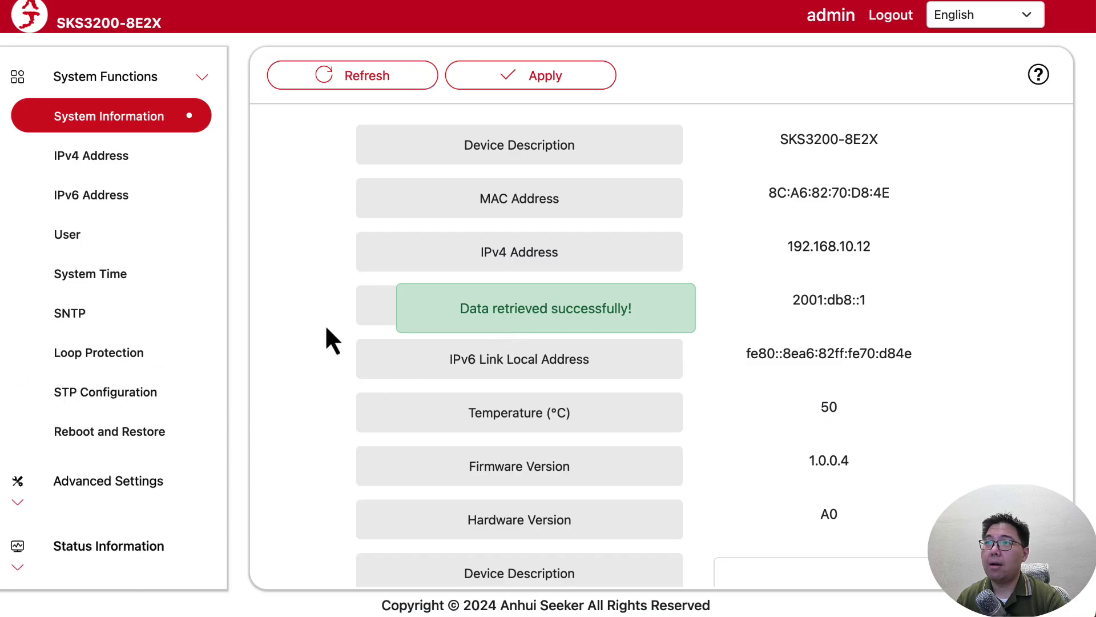
Keep English as the interface language and expand Advanced Settings in the menu.
{"action": "left_click", "coordinate": [978, 22]}
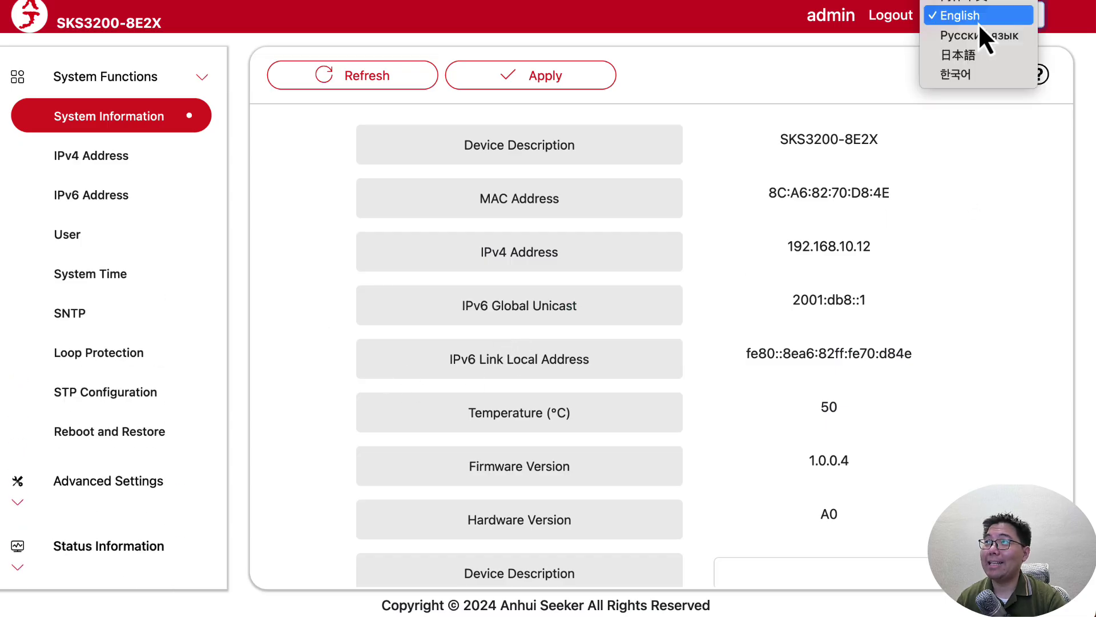
{"action": "left_click", "coordinate": [757, 161]}
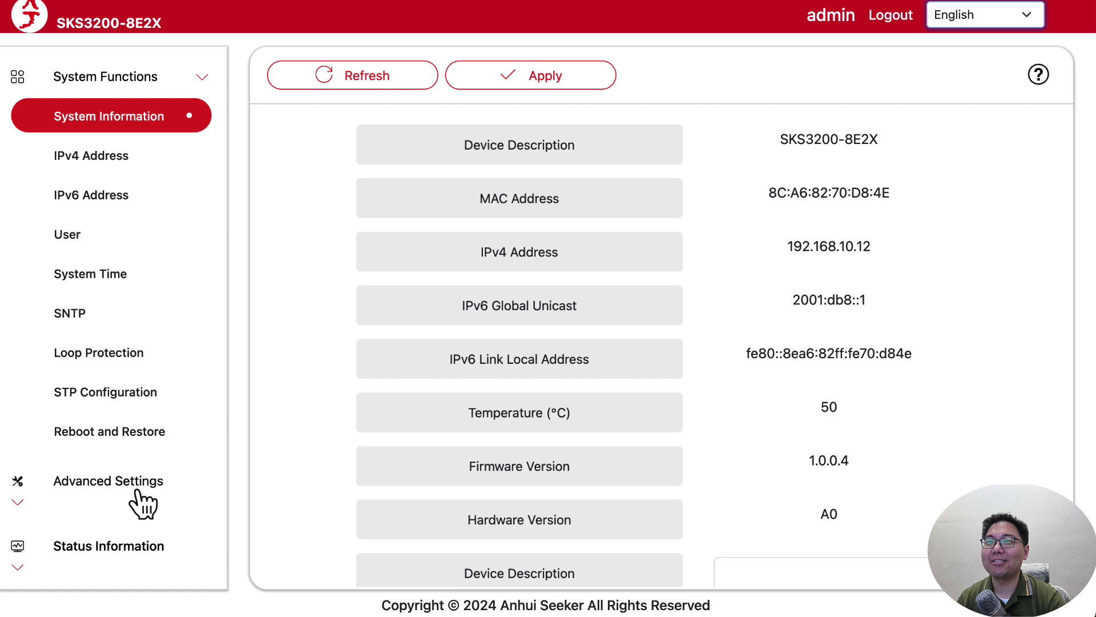
{"action": "left_click", "coordinate": [137, 485]}
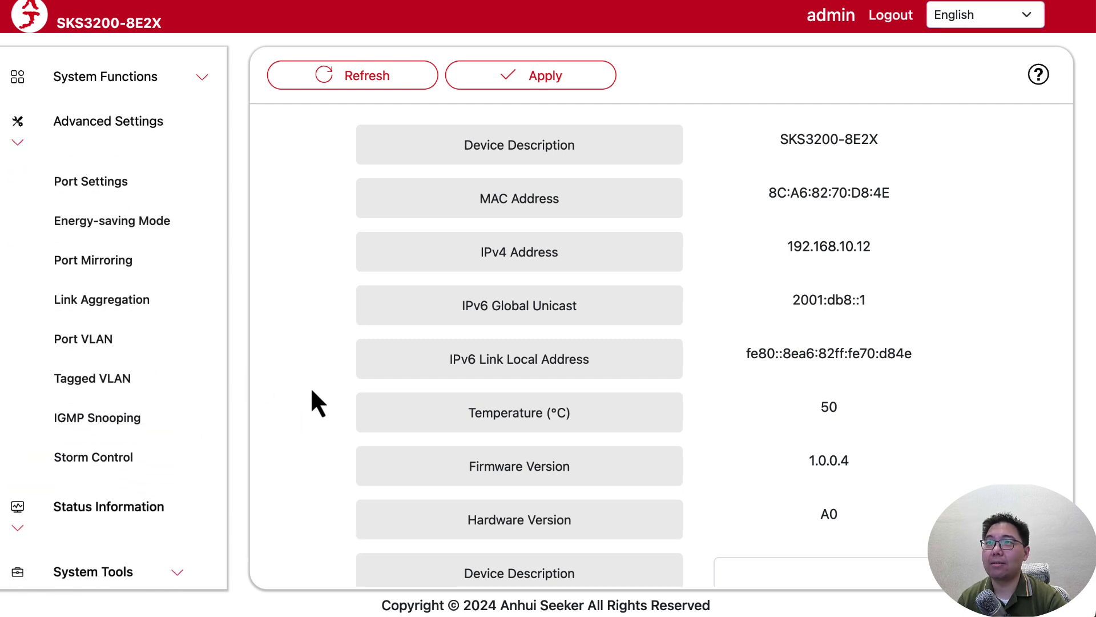
Review the Port VLAN page's Bridge Port, Bridge ID and Discard columns, then open Tagged VLAN.
{"action": "left_click", "coordinate": [112, 344]}
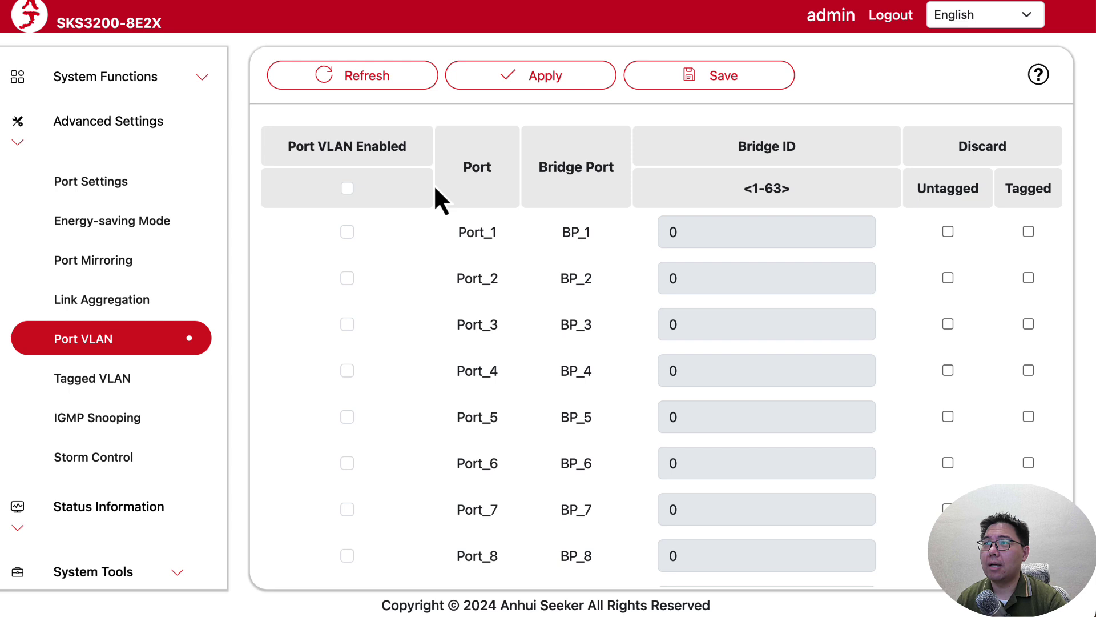
{"action": "left_click_drag", "start_coordinate": [538, 168], "coordinate": [616, 175]}
{"action": "left_click", "coordinate": [613, 175]}
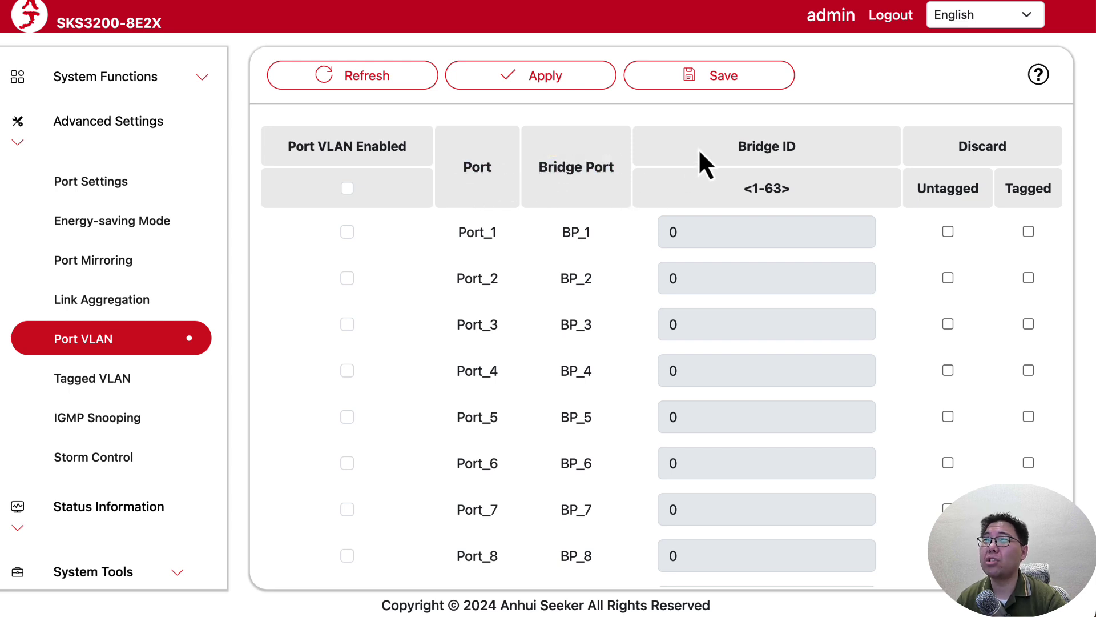
{"action": "left_click_drag", "start_coordinate": [699, 152], "coordinate": [827, 153]}
{"action": "left_click", "coordinate": [841, 161]}
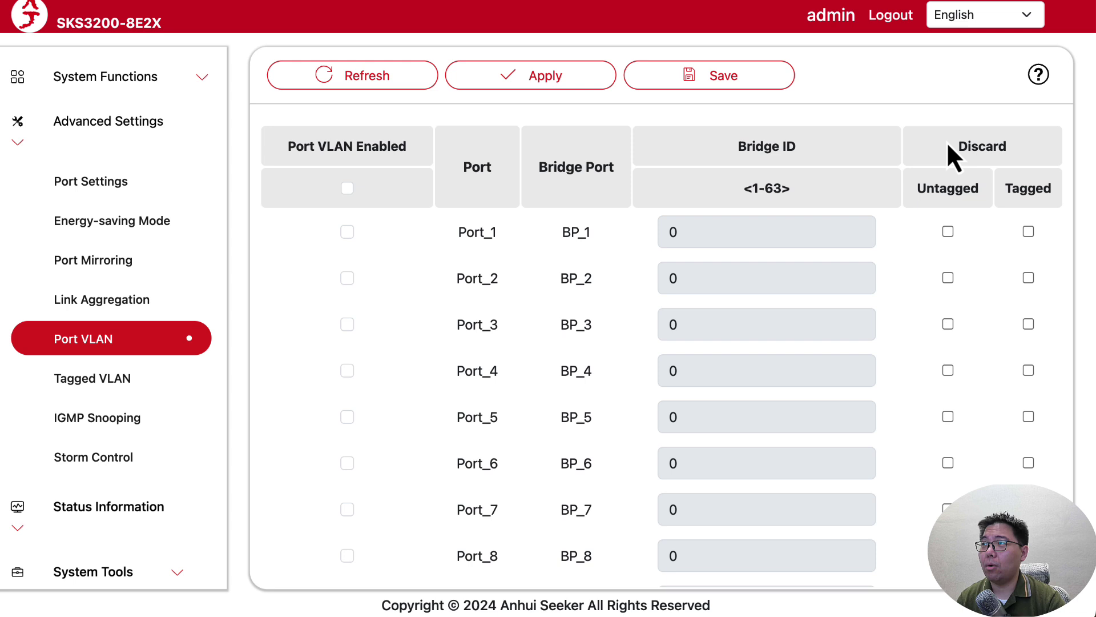
{"action": "left_click_drag", "start_coordinate": [947, 144], "coordinate": [954, 191]}
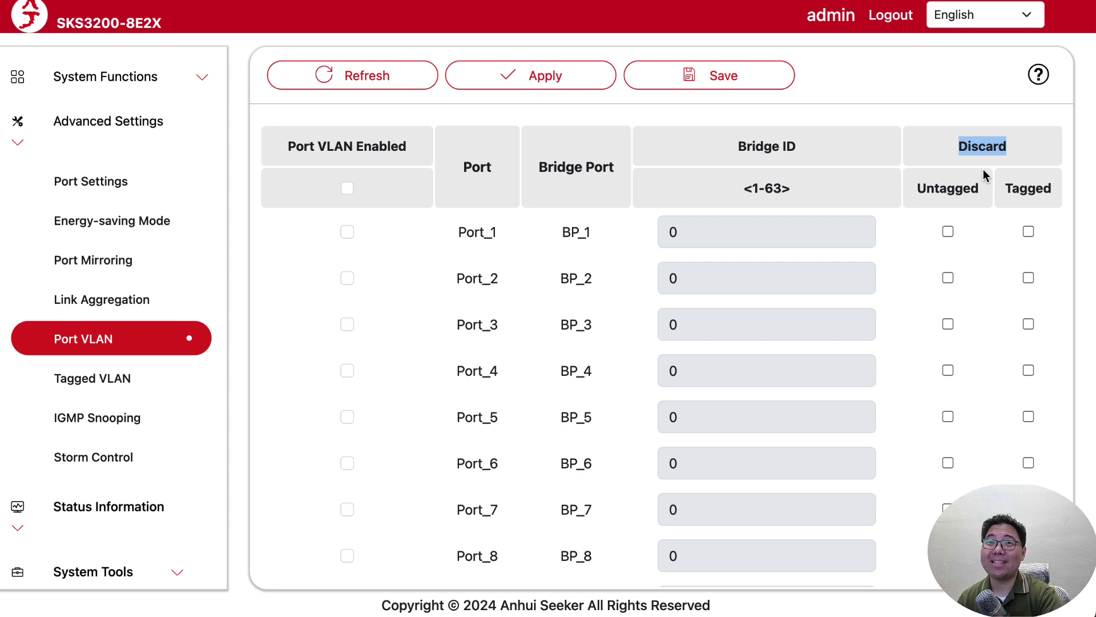
{"action": "left_click", "coordinate": [973, 181]}
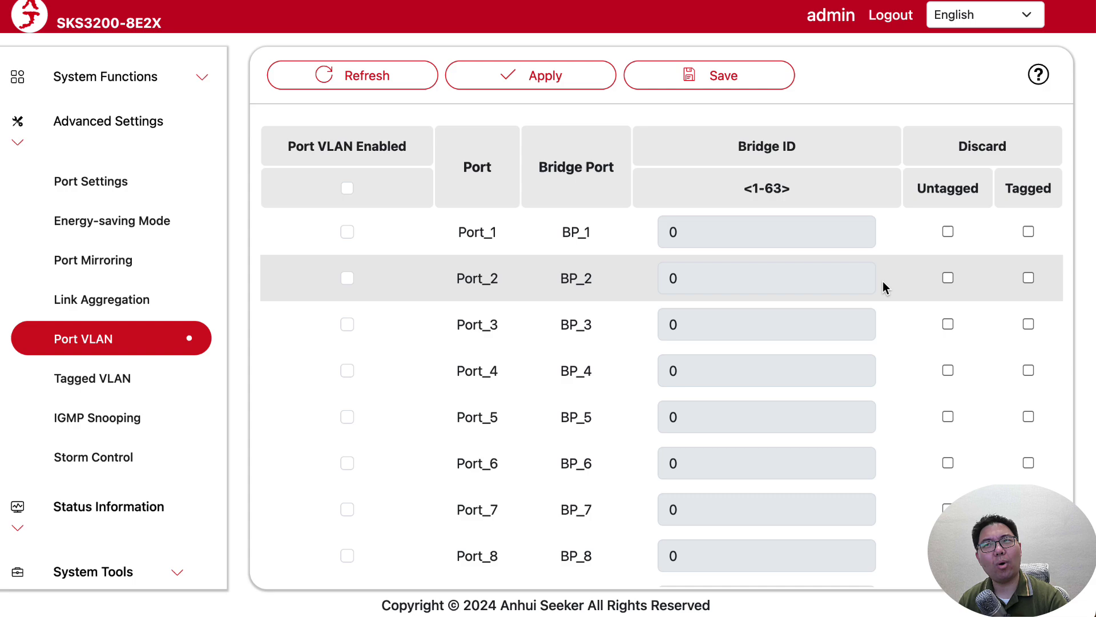
{"action": "left_click", "coordinate": [105, 389]}
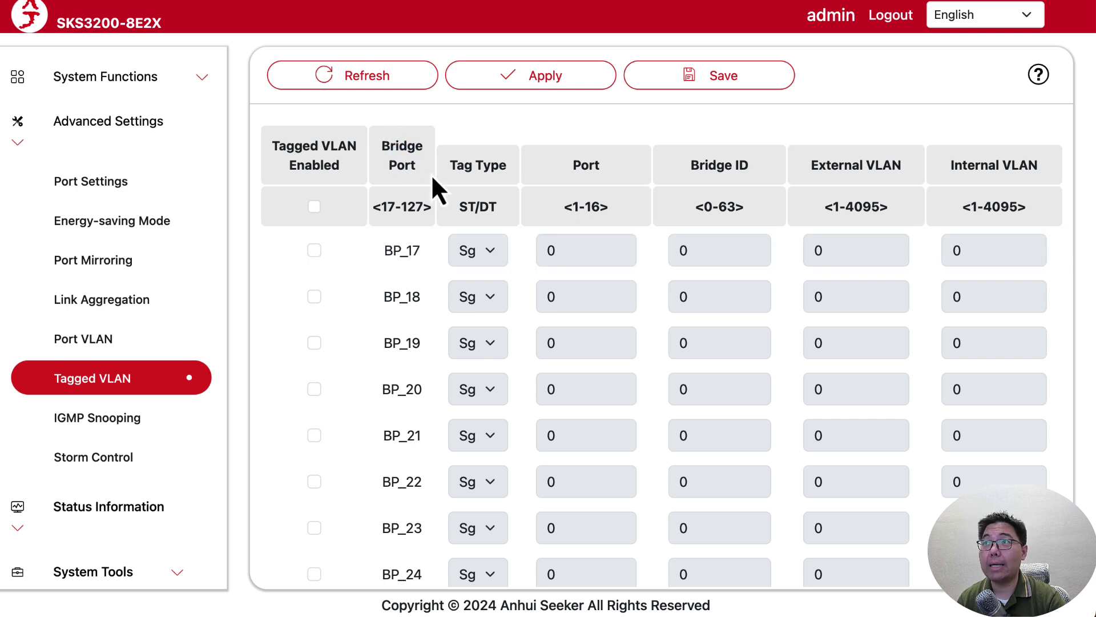
{"action": "left_click_drag", "start_coordinate": [455, 167], "coordinate": [927, 169]}
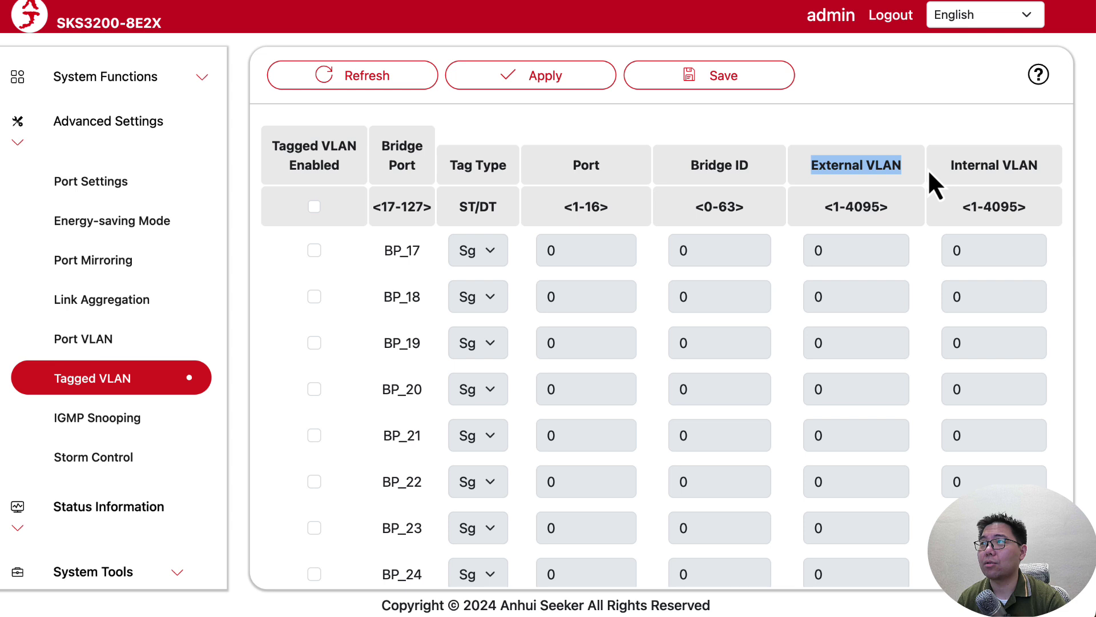
{"action": "left_click", "coordinate": [974, 165]}
{"action": "left_click_drag", "start_coordinate": [1043, 165], "coordinate": [947, 172]}
{"action": "left_click", "coordinate": [949, 169]}
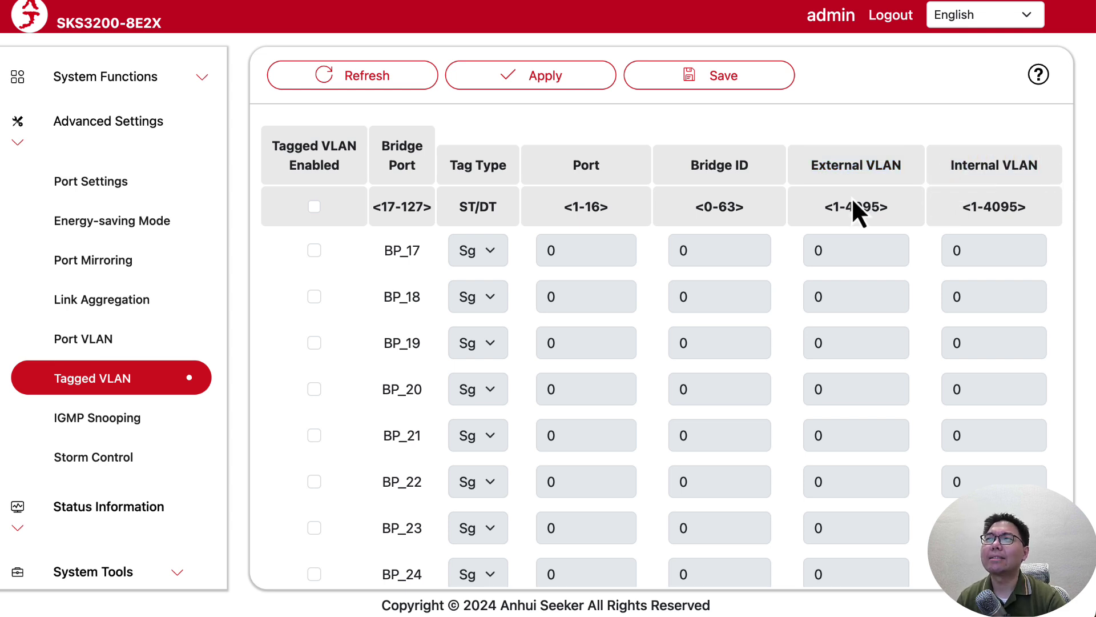
Return to the Port VLAN page and enable Port VLAN on Port_1 and Port_2.
{"action": "left_click", "coordinate": [110, 342]}
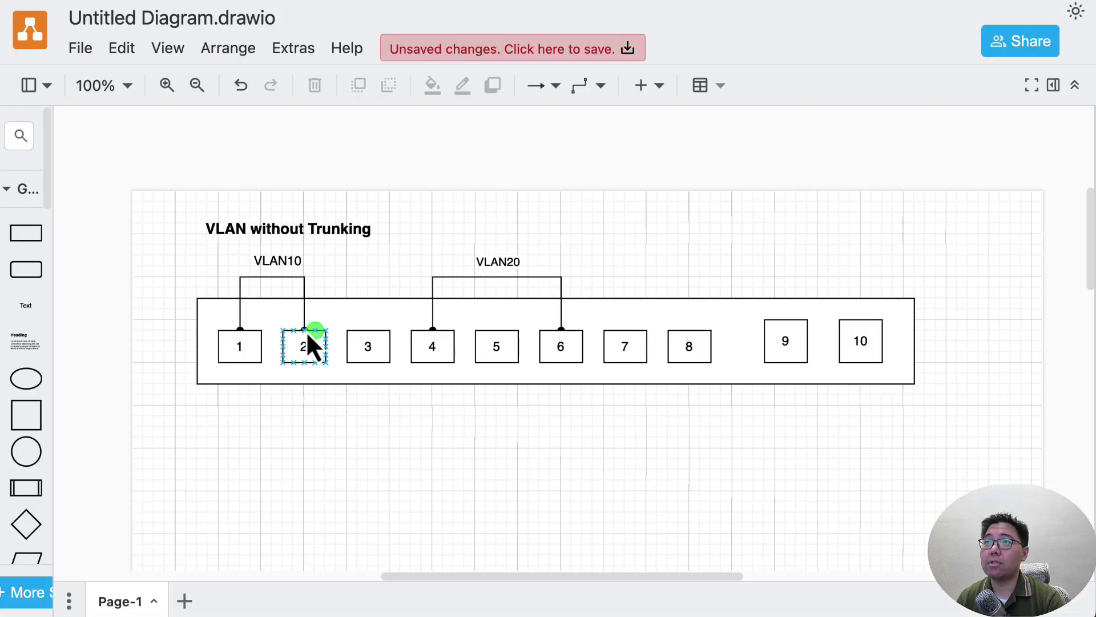
{"action": "left_click_drag", "start_coordinate": [151, 184], "coordinate": [355, 507]}
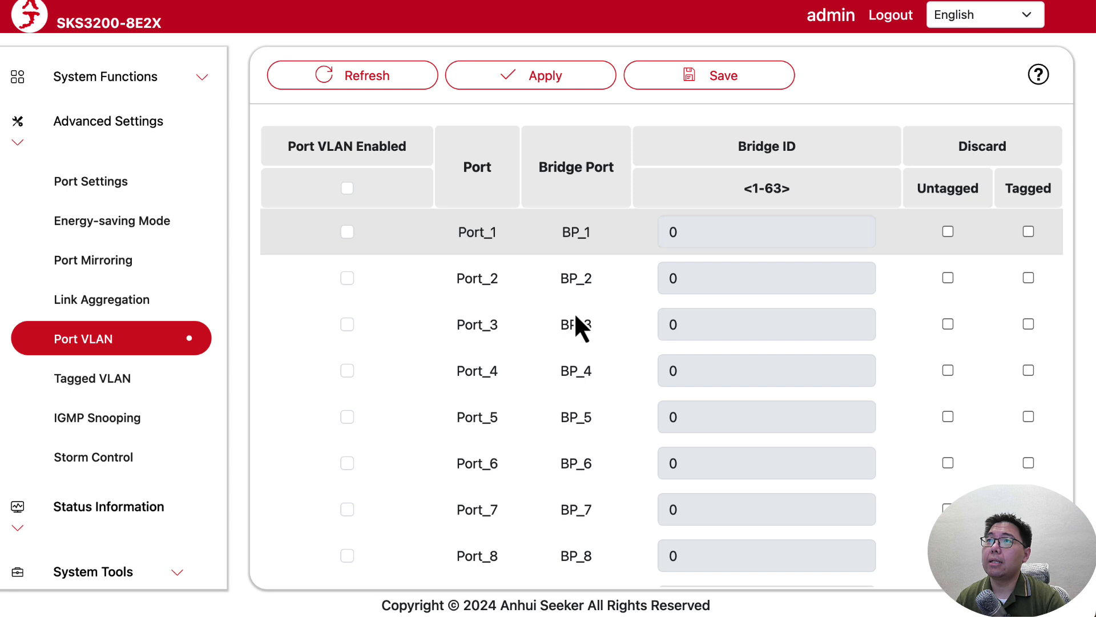
{"action": "left_click", "coordinate": [347, 232]}
{"action": "left_click", "coordinate": [347, 278]}
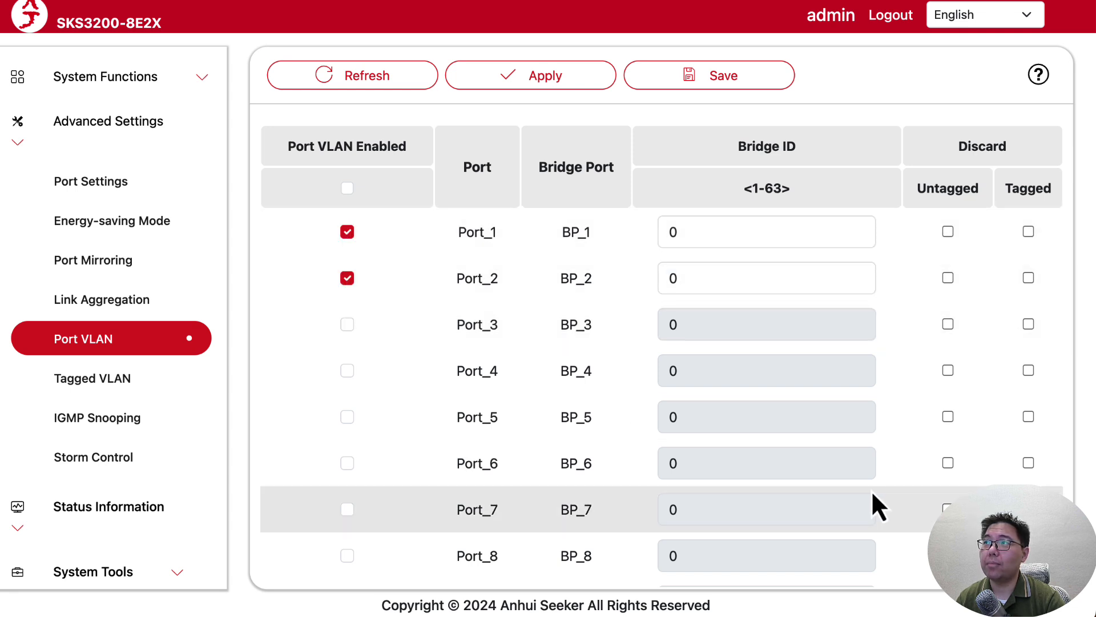
Select Port_1's Bridge ID value, noting its allowed range of 1–63.
{"action": "double_click", "coordinate": [674, 231]}
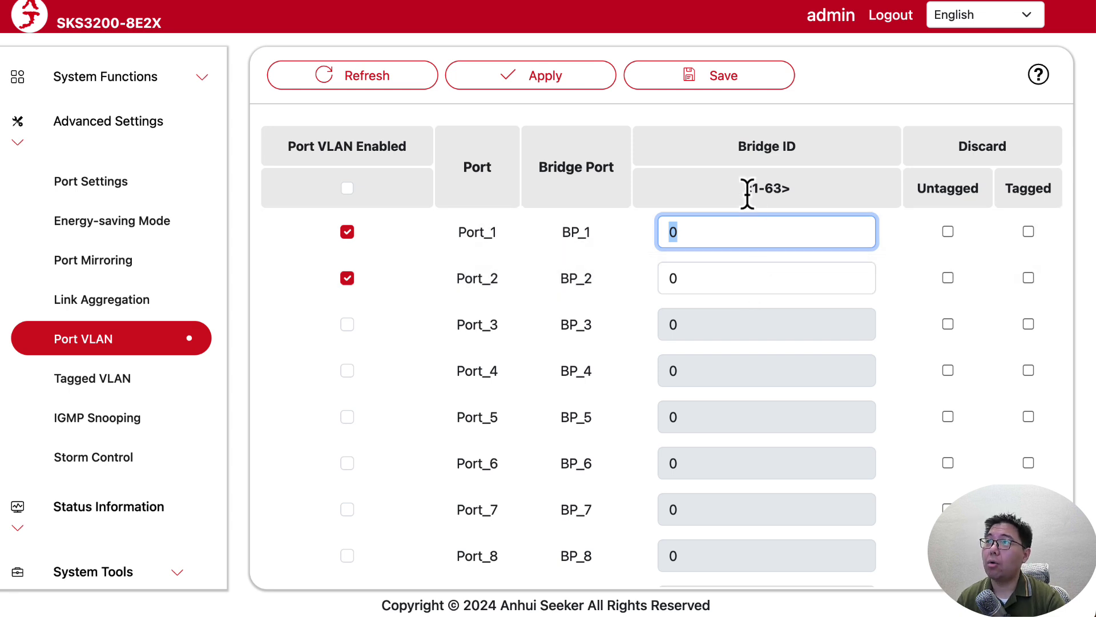
{"action": "left_click_drag", "start_coordinate": [735, 186], "coordinate": [827, 195]}
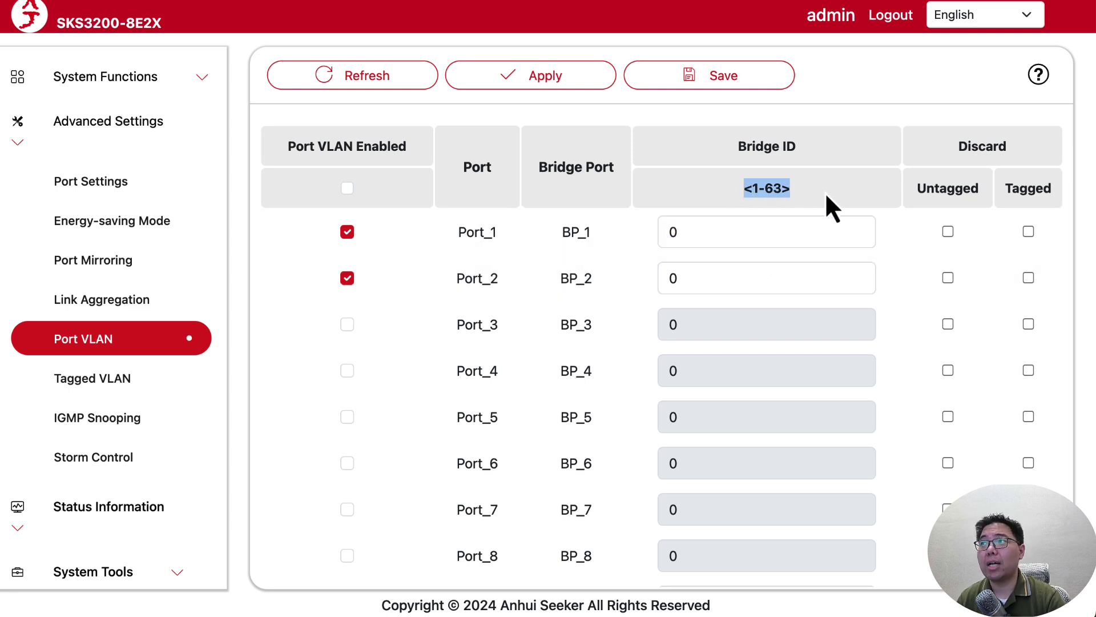
{"action": "left_click", "coordinate": [825, 194]}
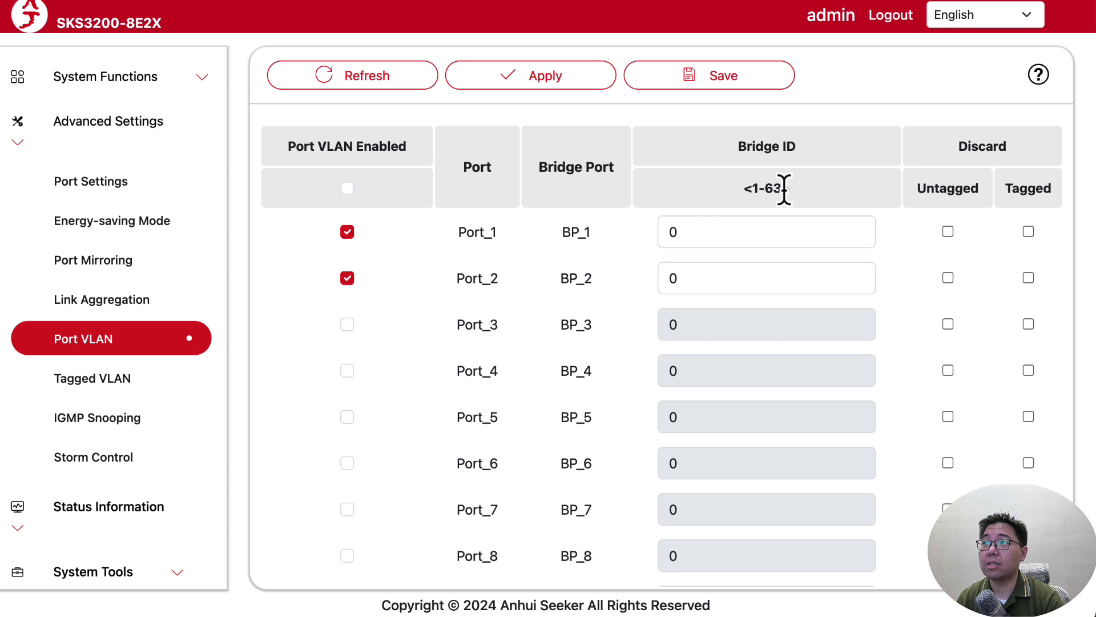
{"action": "left_click_drag", "start_coordinate": [742, 233], "coordinate": [545, 241]}
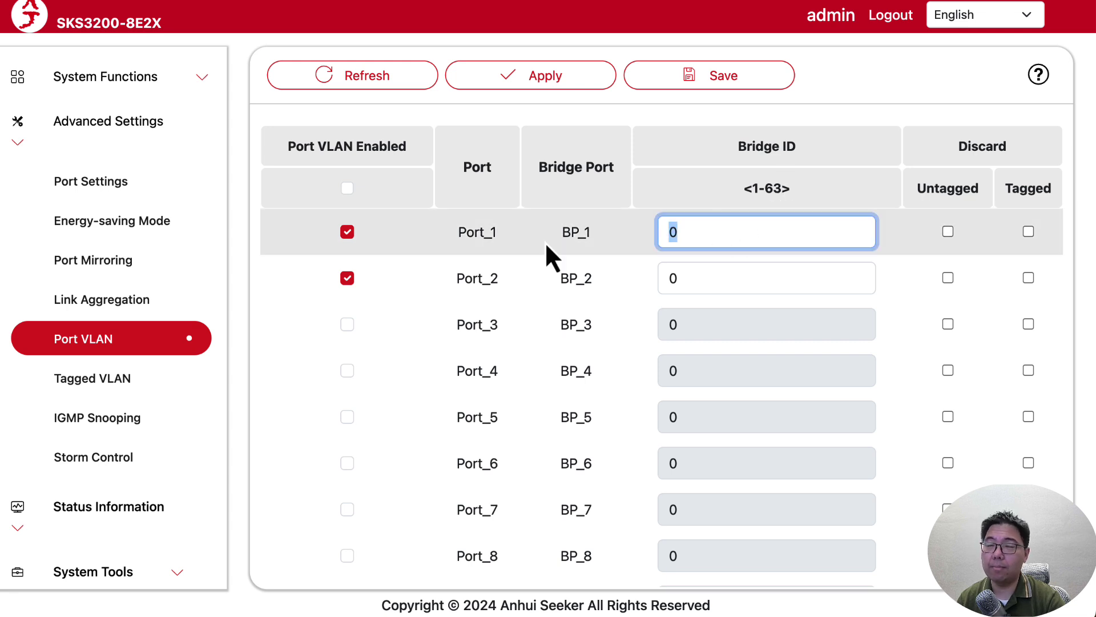
Set the Bridge ID of Port_1 and Port_2 to 10.
{"action": "left_click", "coordinate": [732, 242]}
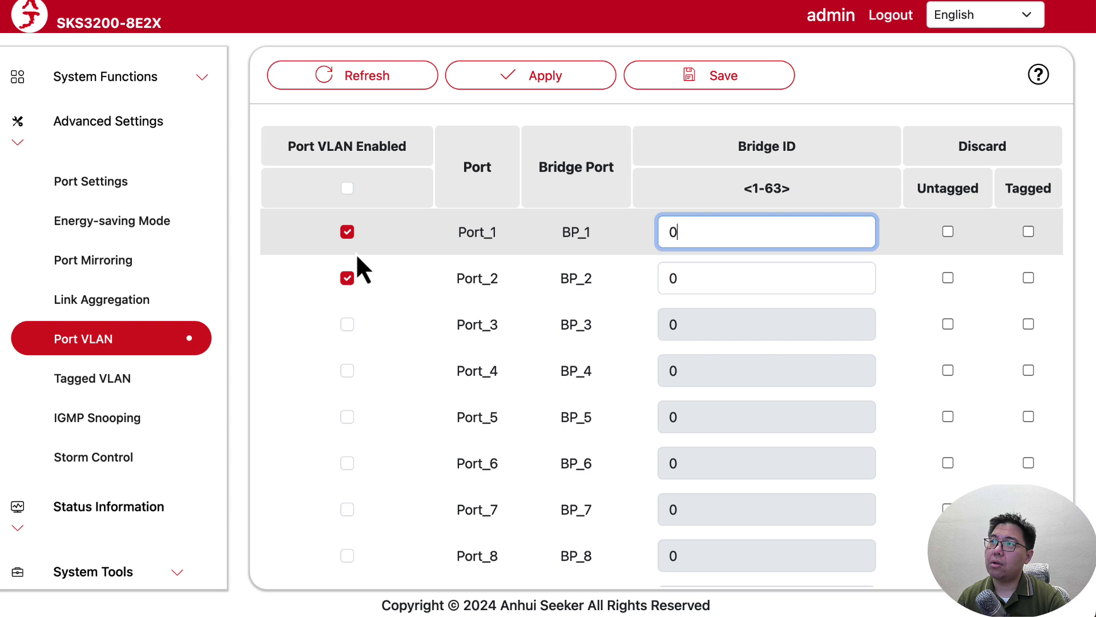
{"action": "key", "text": "BackSpace"}
{"action": "type", "text": "10"}
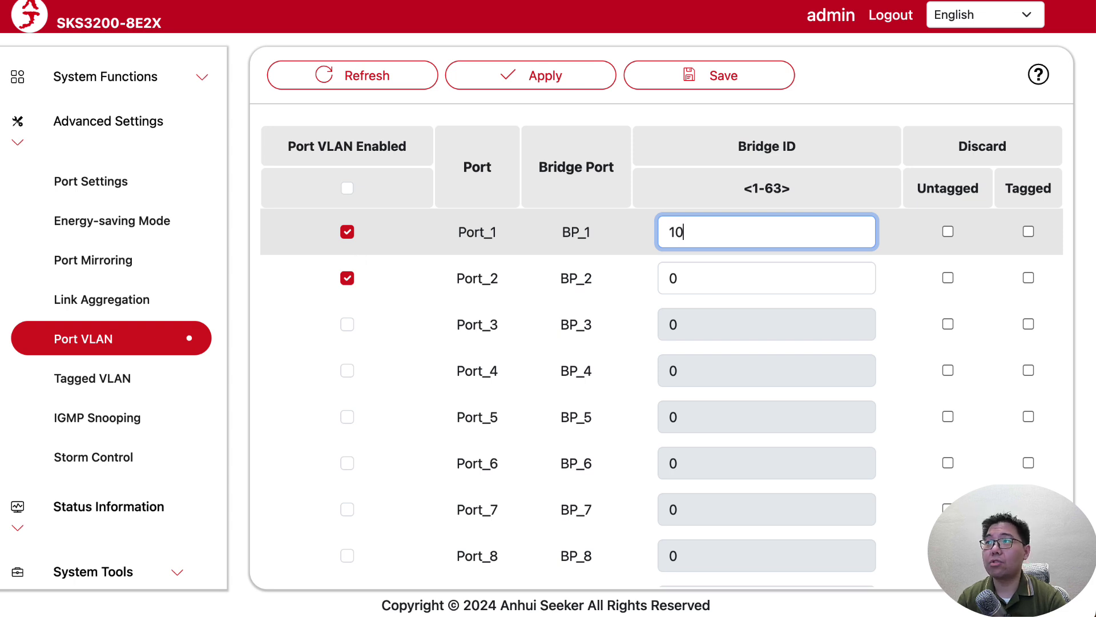
{"action": "left_click_drag", "start_coordinate": [796, 300], "coordinate": [672, 257]}
{"action": "double_click", "coordinate": [698, 274]}
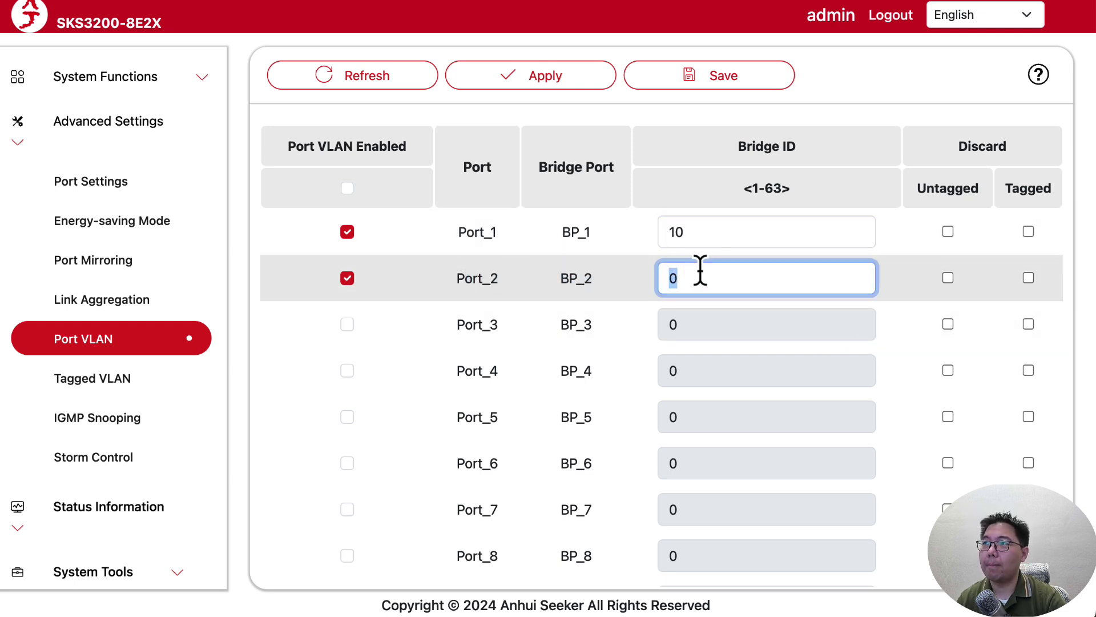
{"action": "type", "text": "10"}
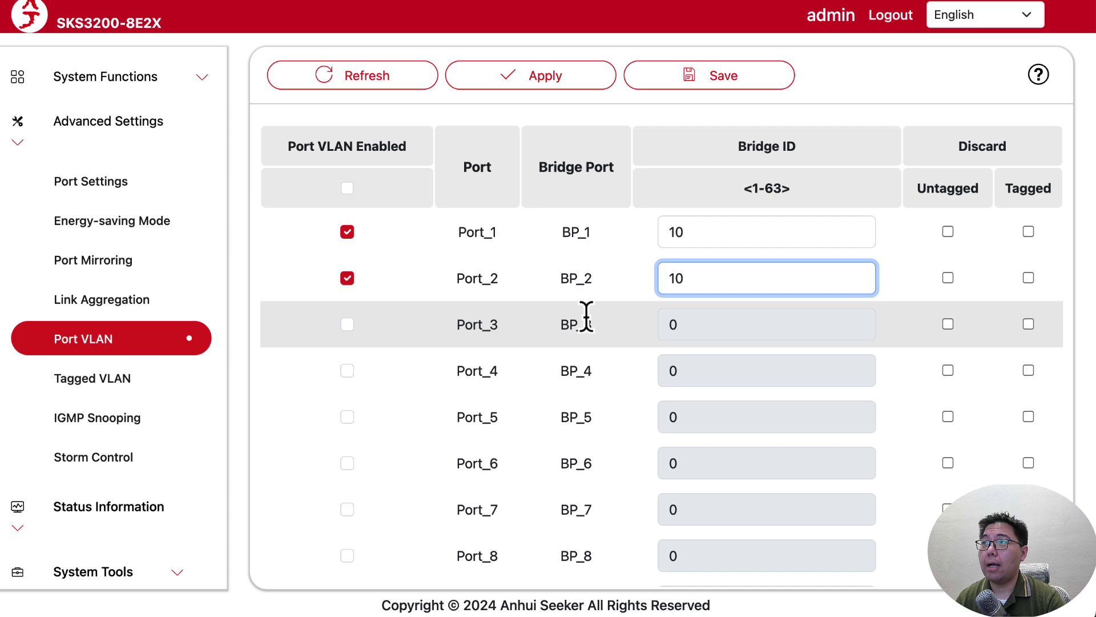
Check the draw.io VLAN diagram, then enable Port VLAN on Port_4.
{"action": "key", "text": "super+Tab"}
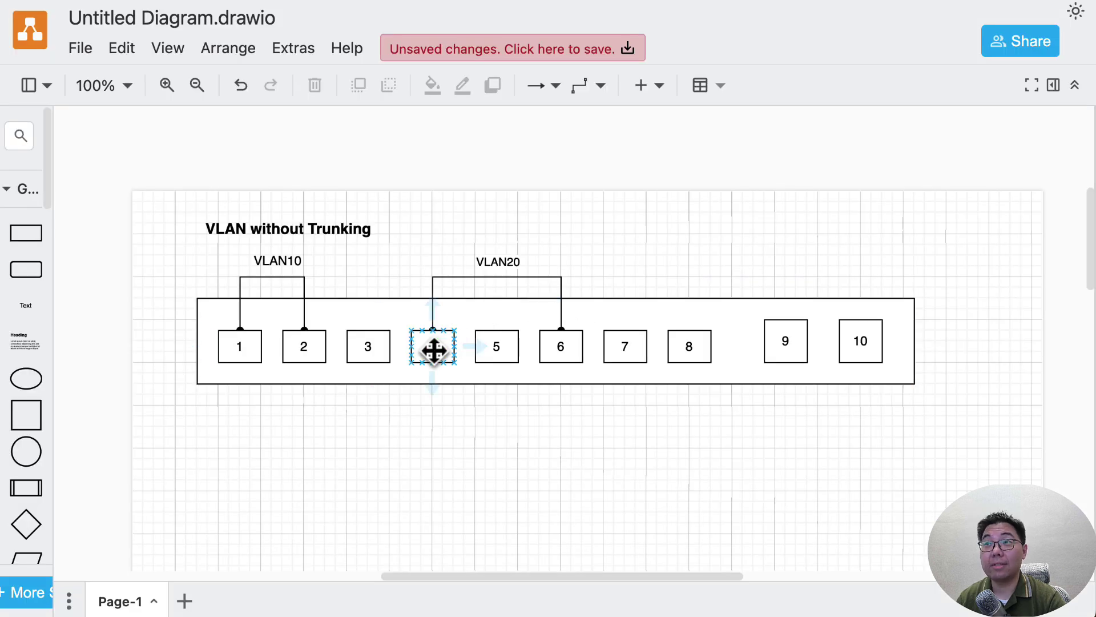
{"action": "key", "text": "super+Tab"}
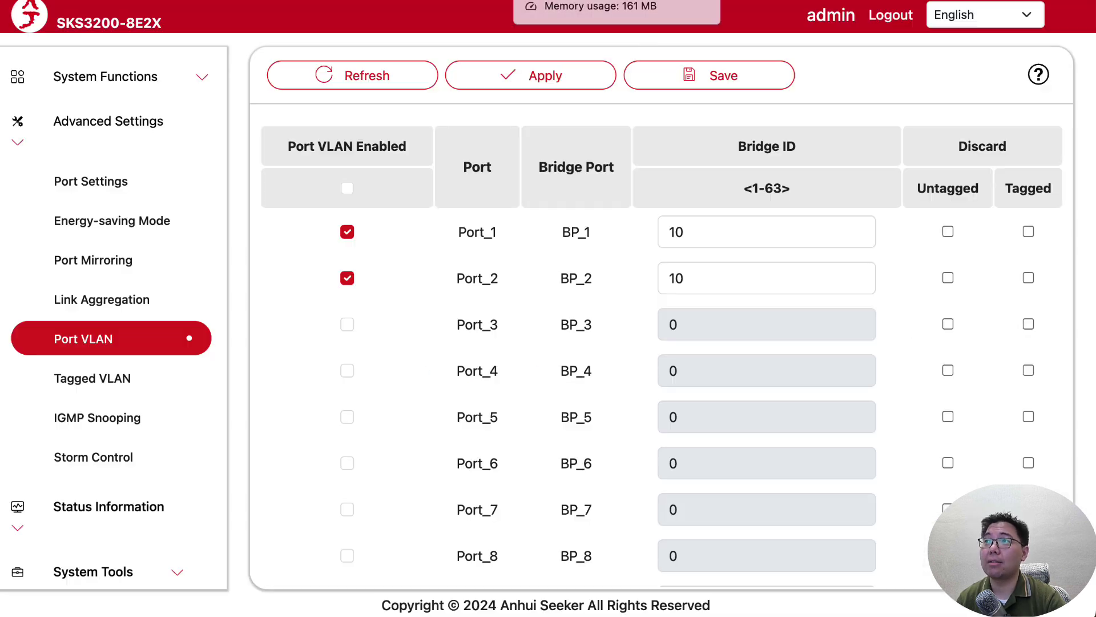
{"action": "left_click", "coordinate": [347, 371]}
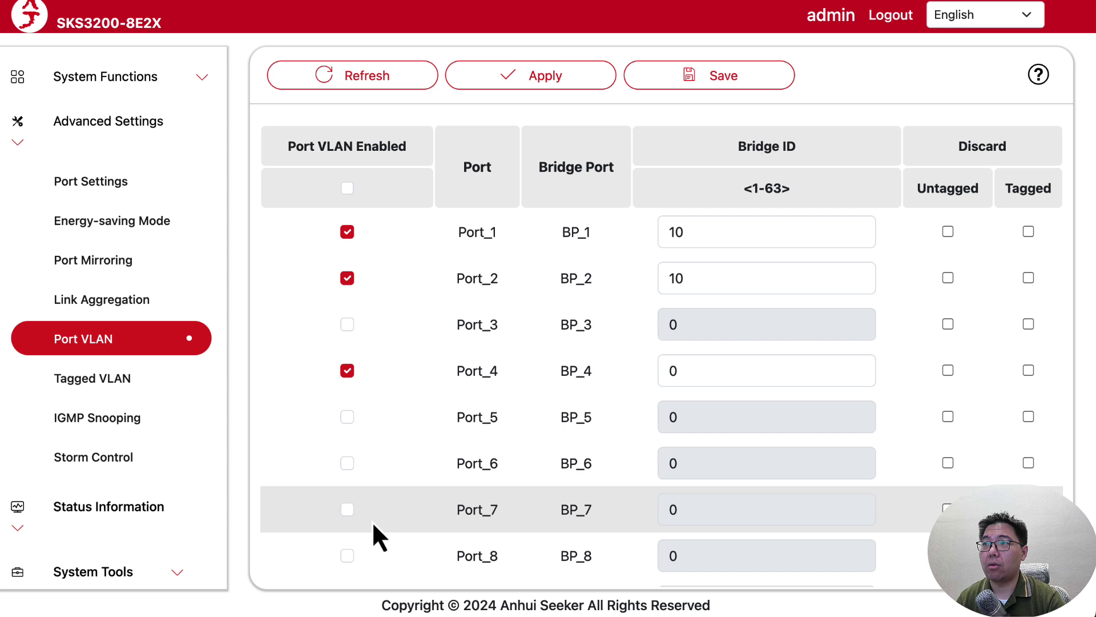
Enable Port_6, give Port_4 and Port_6 Bridge ID 20, and apply.
{"action": "left_click", "coordinate": [347, 463]}
{"action": "left_click_drag", "start_coordinate": [682, 371], "coordinate": [626, 370]}
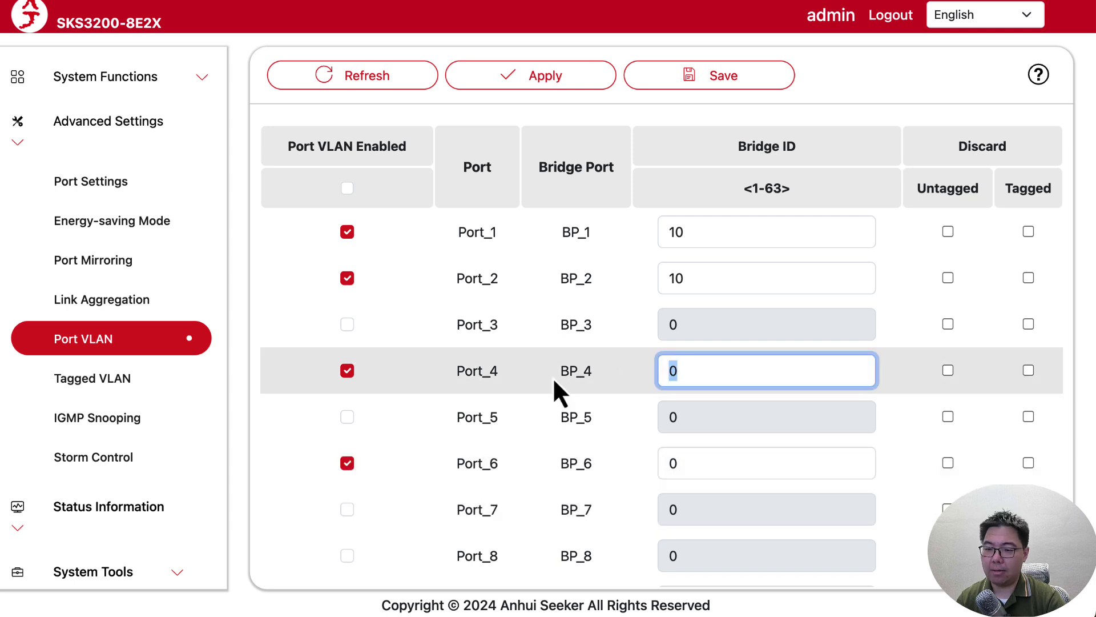
{"action": "type", "text": "20"}
{"action": "key", "text": "Tab"}
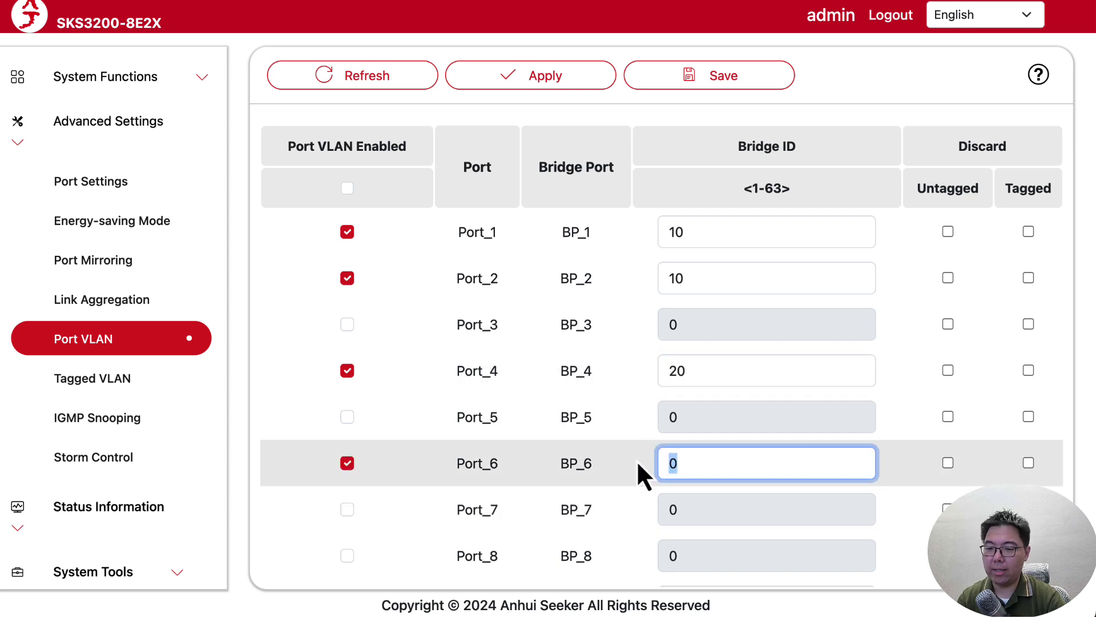
{"action": "type", "text": "20"}
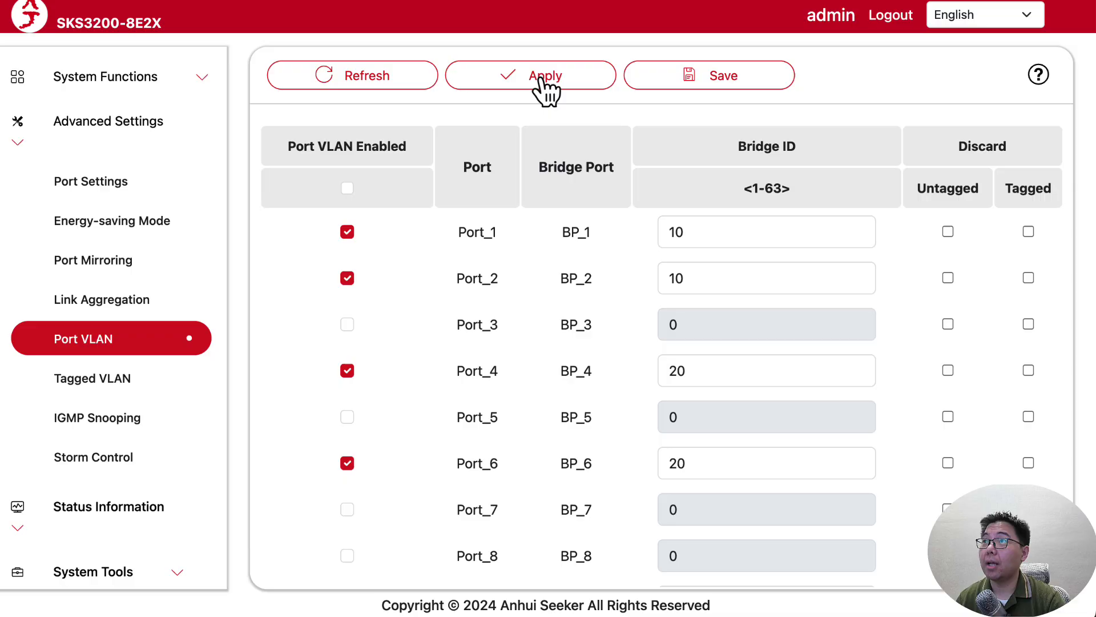
{"action": "left_click", "coordinate": [539, 80]}
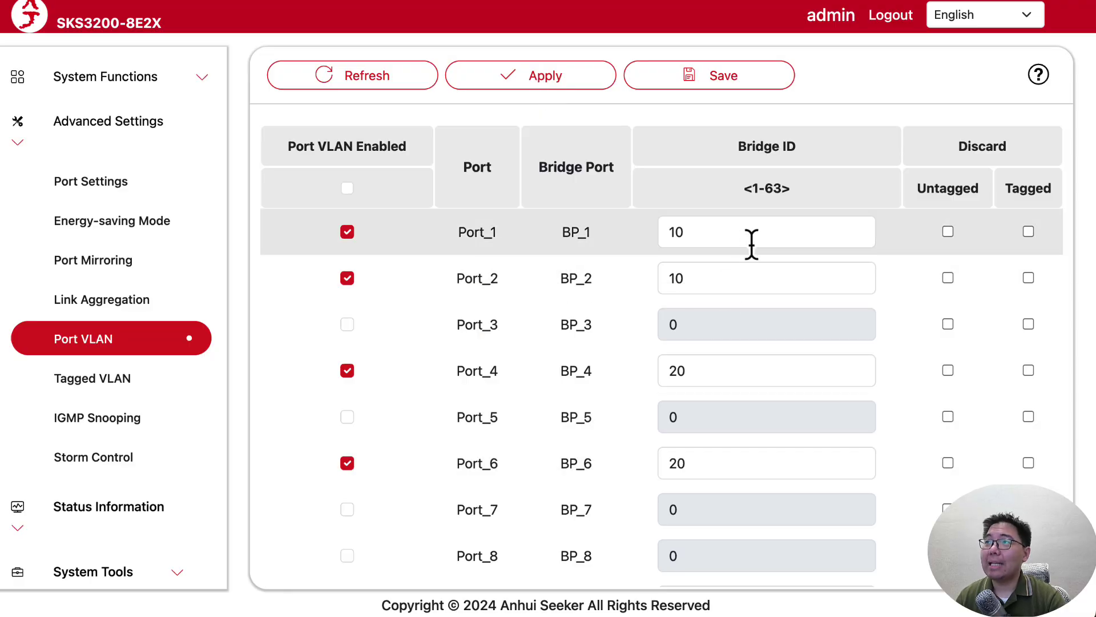
Review the applied Bridge IDs: 10 on Port_1 and Port_2, 20 on Port_4 and Port_6.
{"action": "double_click", "coordinate": [751, 240]}
{"action": "left_click", "coordinate": [737, 227]}
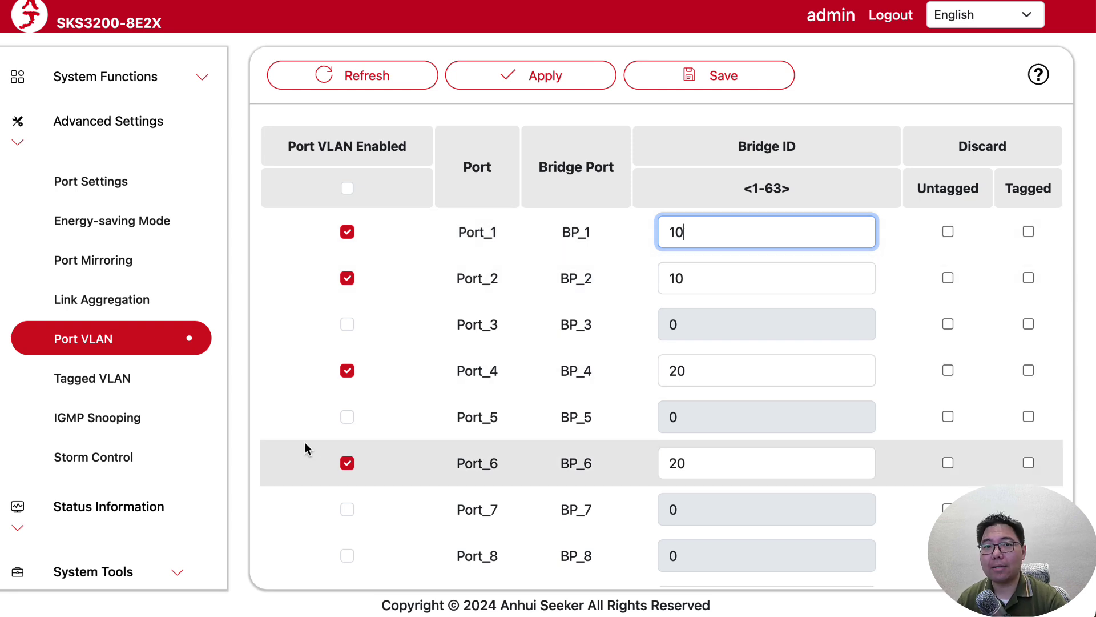
{"action": "left_click_drag", "start_coordinate": [746, 225], "coordinate": [651, 234]}
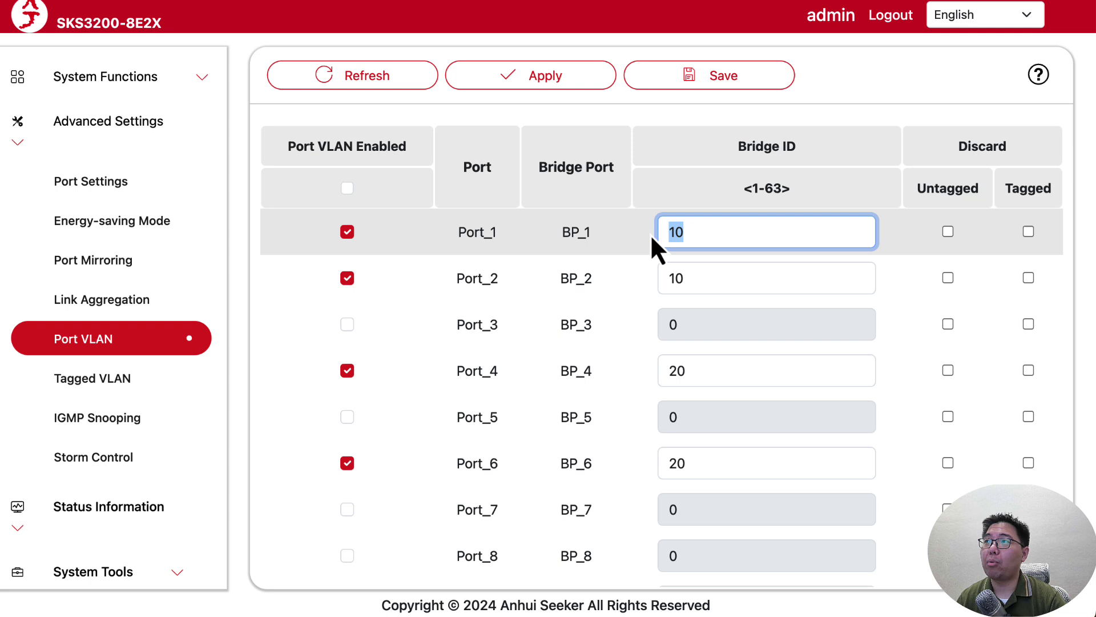
{"action": "left_click", "coordinate": [725, 272]}
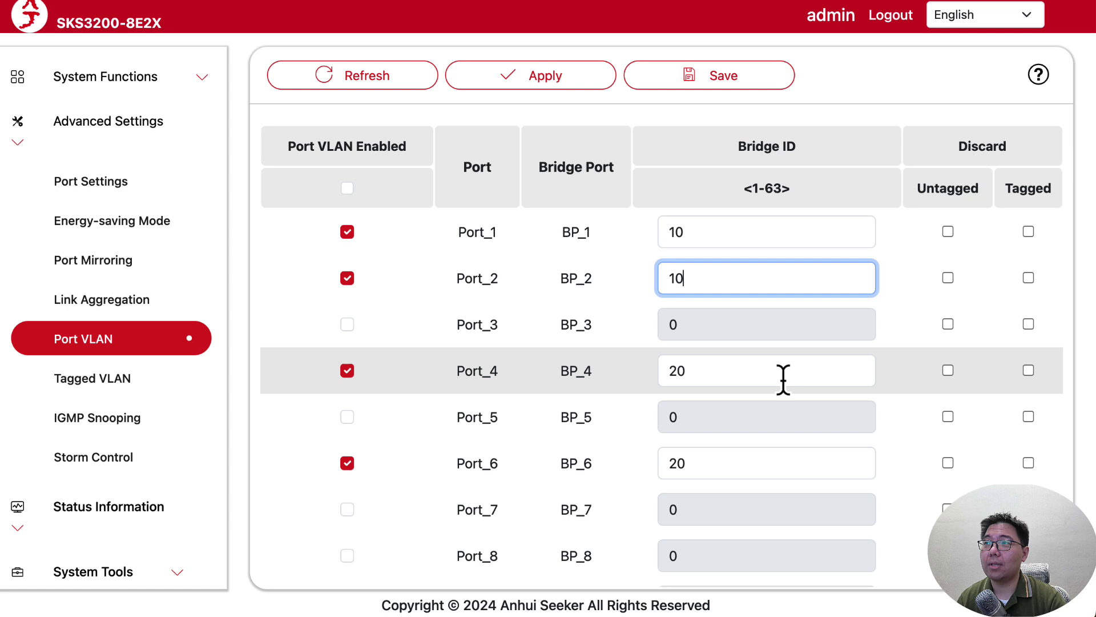
{"action": "left_click", "coordinate": [745, 369]}
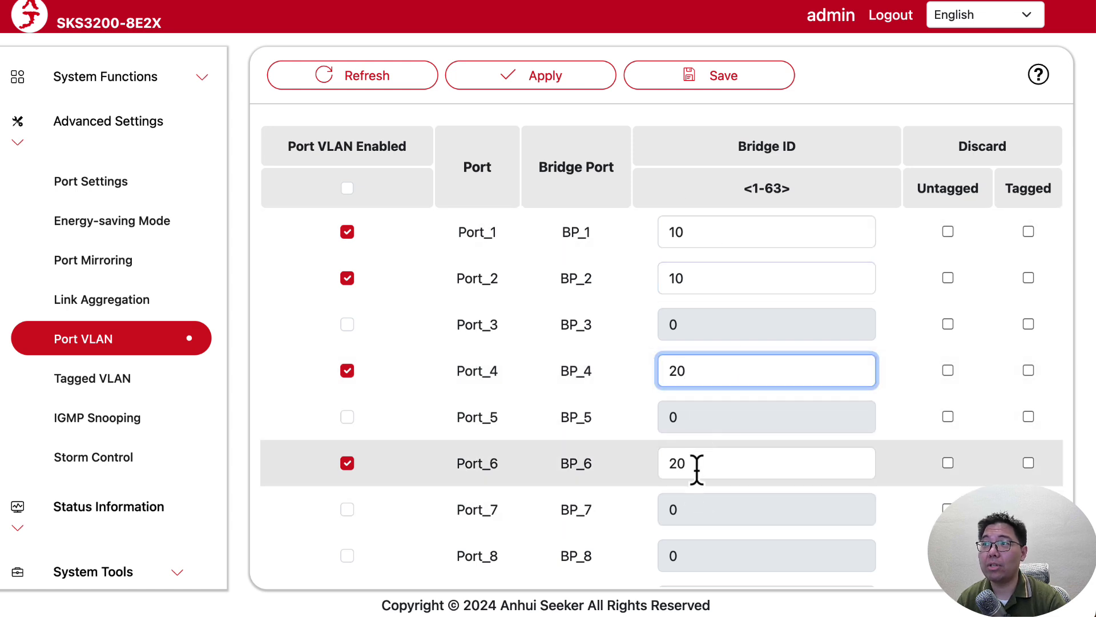
{"action": "left_click", "coordinate": [697, 464]}
{"action": "left_click", "coordinate": [722, 381]}
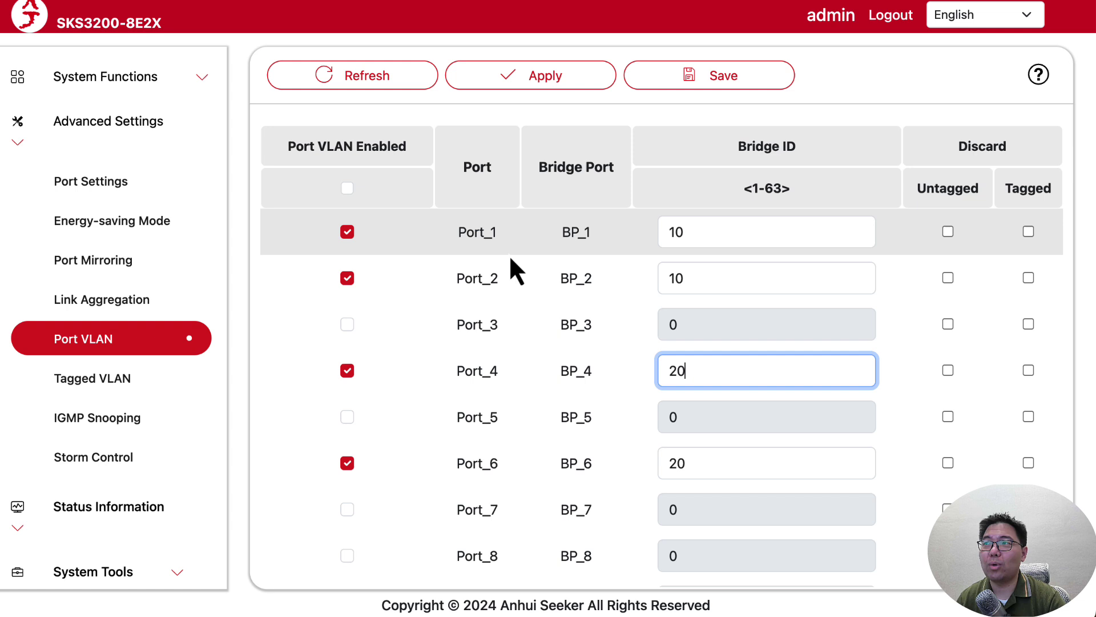
{"action": "scroll", "coordinate": [503, 388], "scroll_direction": "down", "scroll_amount": 3}
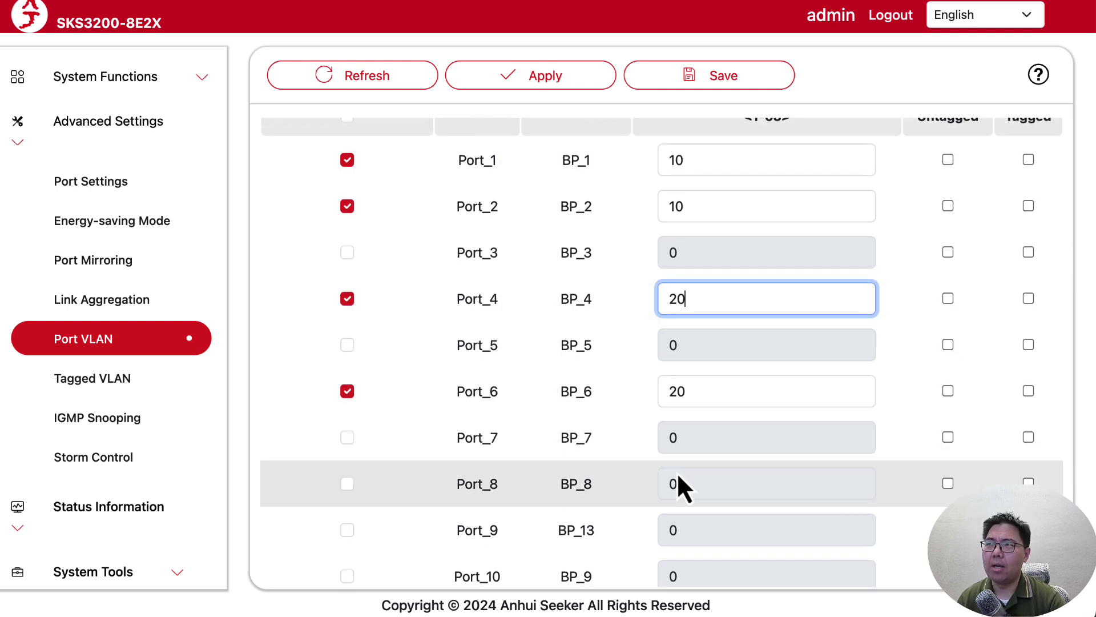
{"action": "scroll", "coordinate": [678, 478], "scroll_direction": "up", "scroll_amount": 3}
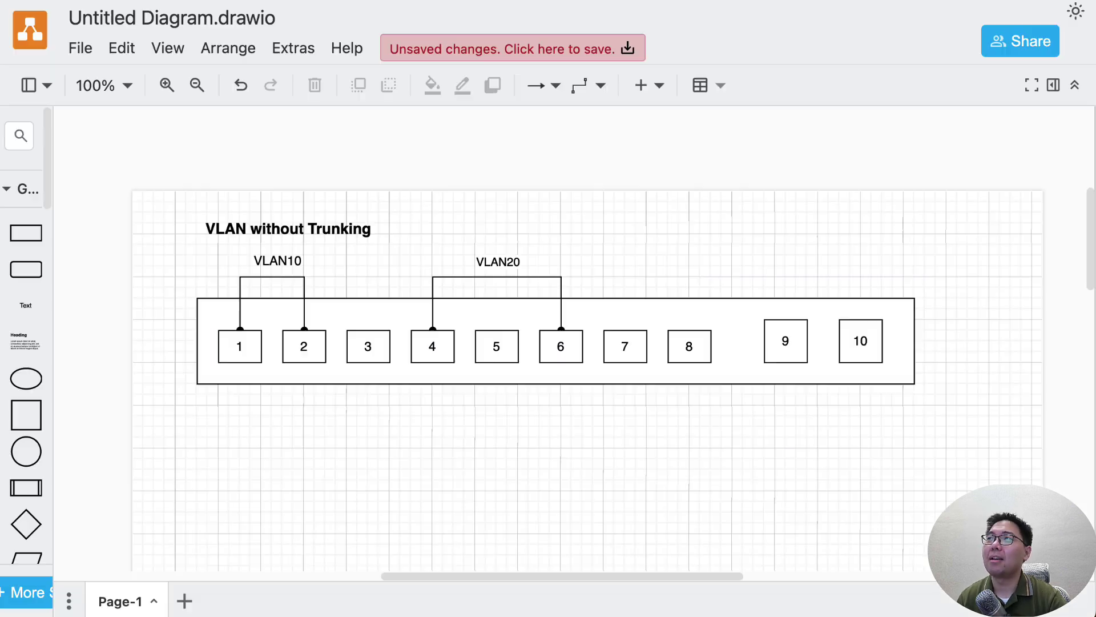
Scroll to the Trunking diagram and highlight the VLAN22 group of ports 1 and 2, then the whole diagram.
{"action": "scroll", "coordinate": [520, 476], "scroll_direction": "down", "scroll_amount": 7}
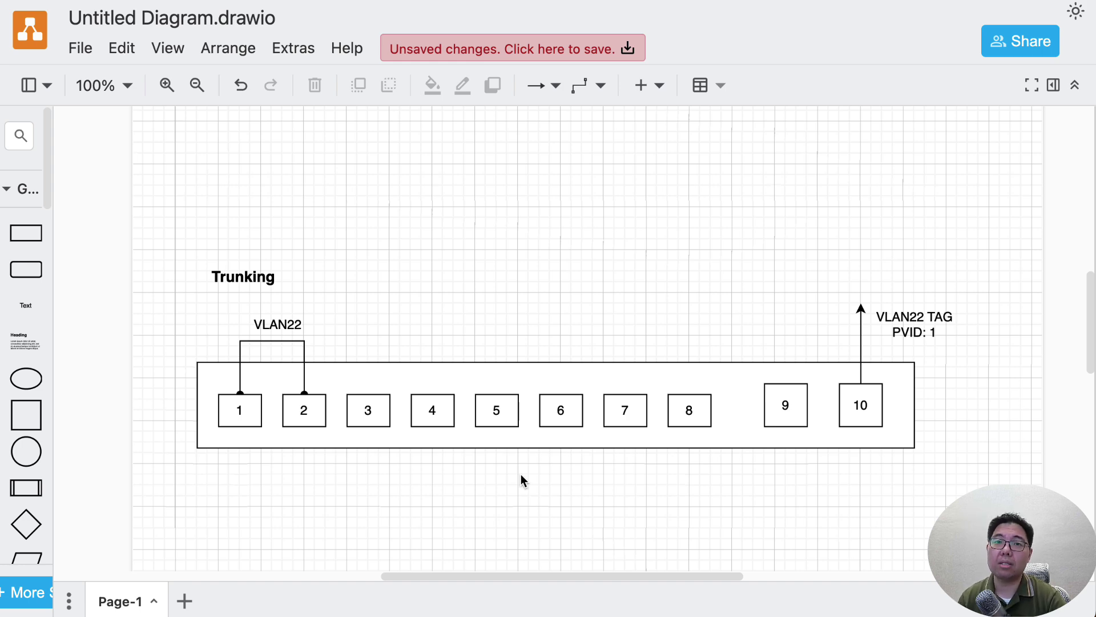
{"action": "scroll", "coordinate": [521, 473], "scroll_direction": "down", "scroll_amount": 1}
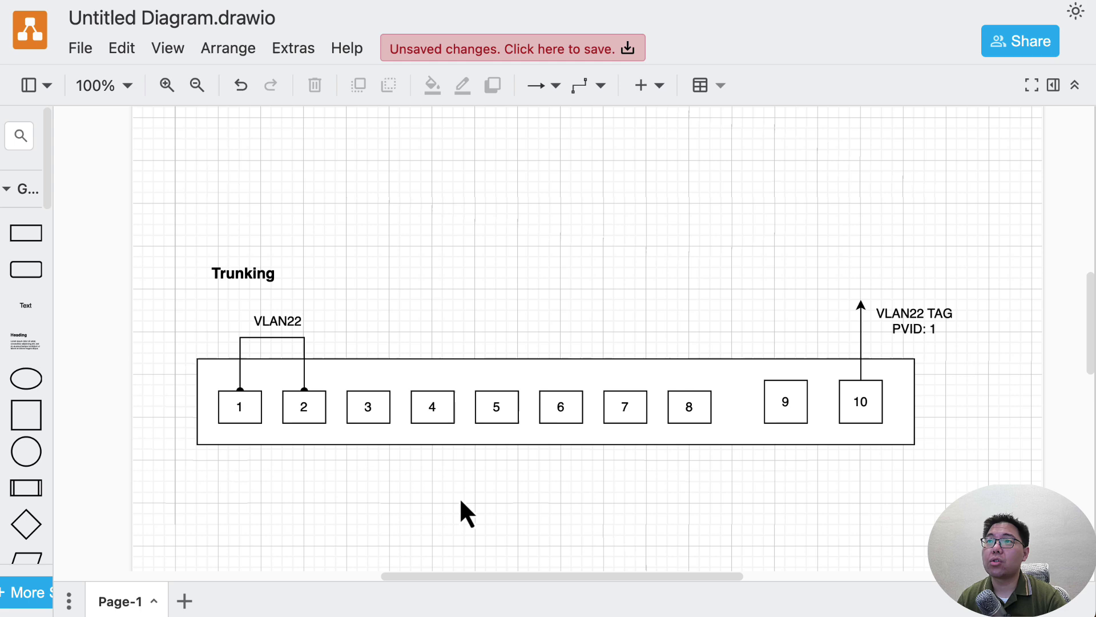
{"action": "left_click_drag", "start_coordinate": [197, 304], "coordinate": [338, 471]}
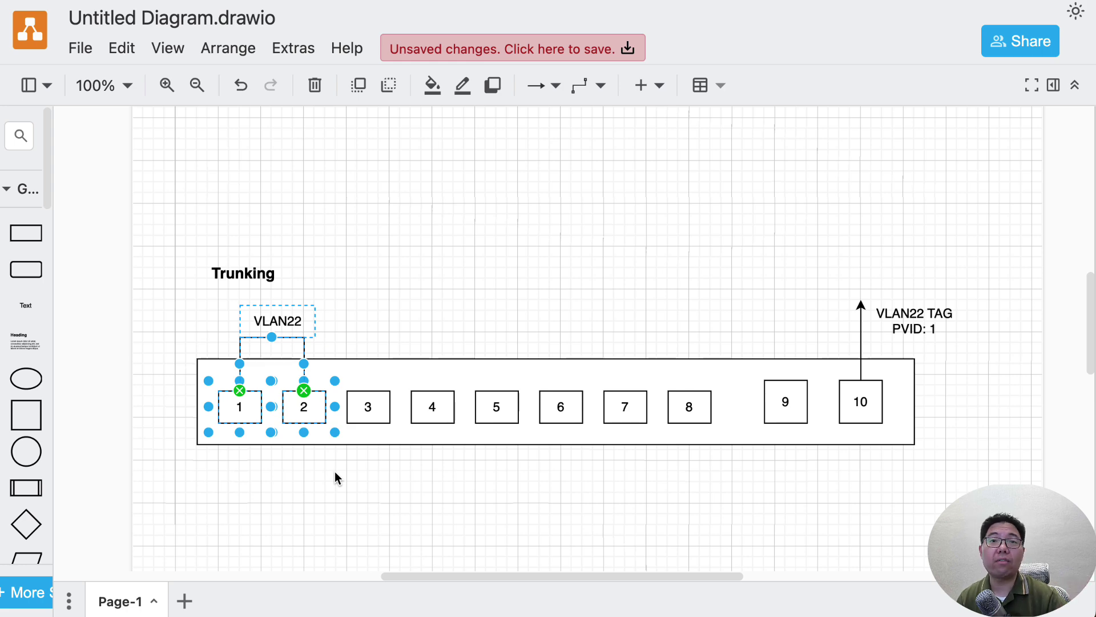
{"action": "left_click", "coordinate": [504, 315]}
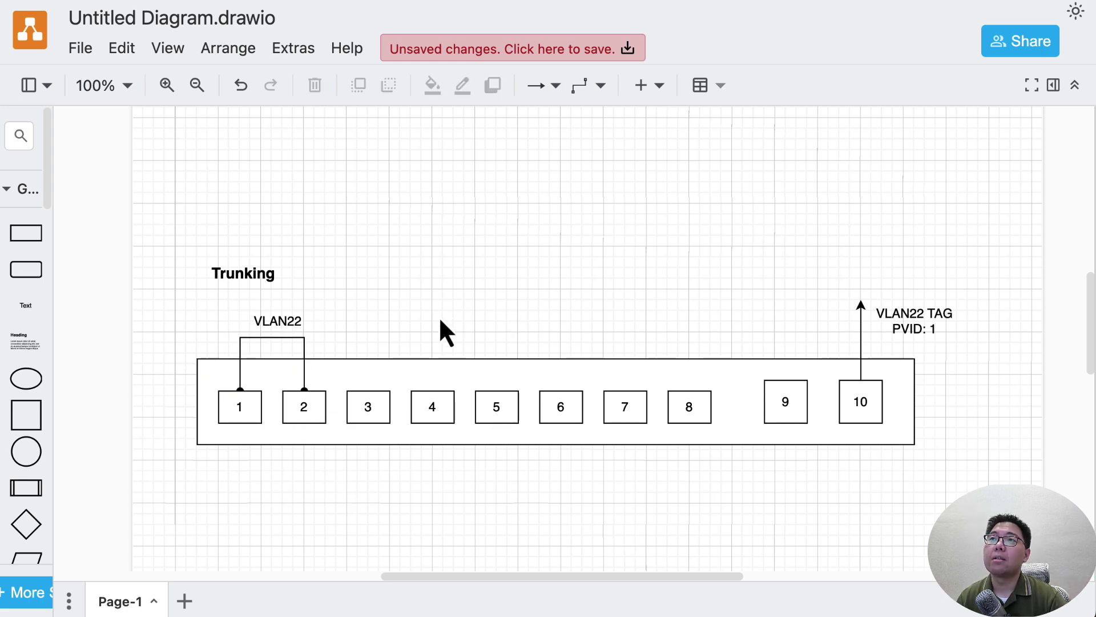
{"action": "left_click_drag", "start_coordinate": [205, 238], "coordinate": [984, 514]}
{"action": "key", "text": "Escape"}
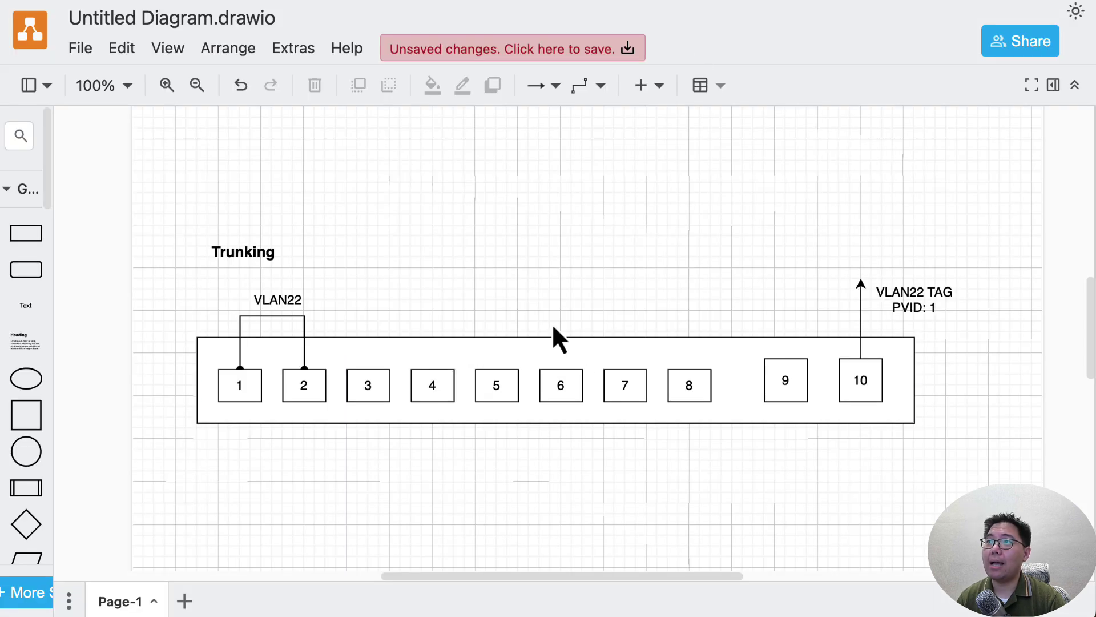
{"action": "mouse_move", "coordinate": [167, 183]}
{"action": "left_mouse_down"}
{"action": "mouse_move", "coordinate": [916, 490]}
{"action": "mouse_move", "coordinate": [956, 491]}
{"action": "left_mouse_up"}
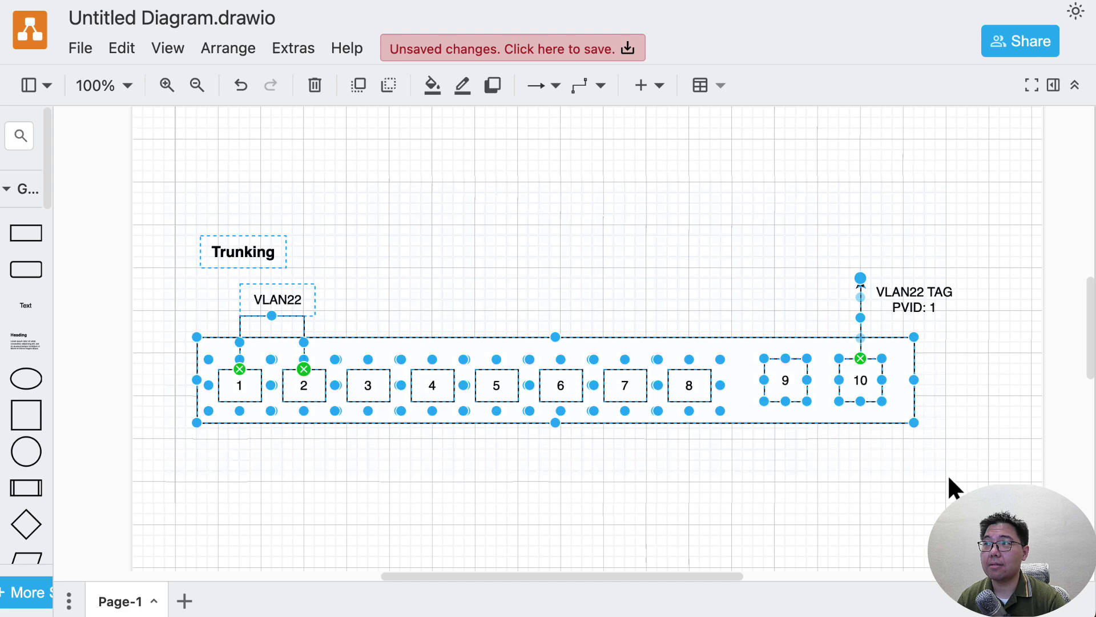
{"action": "left_click", "coordinate": [481, 227]}
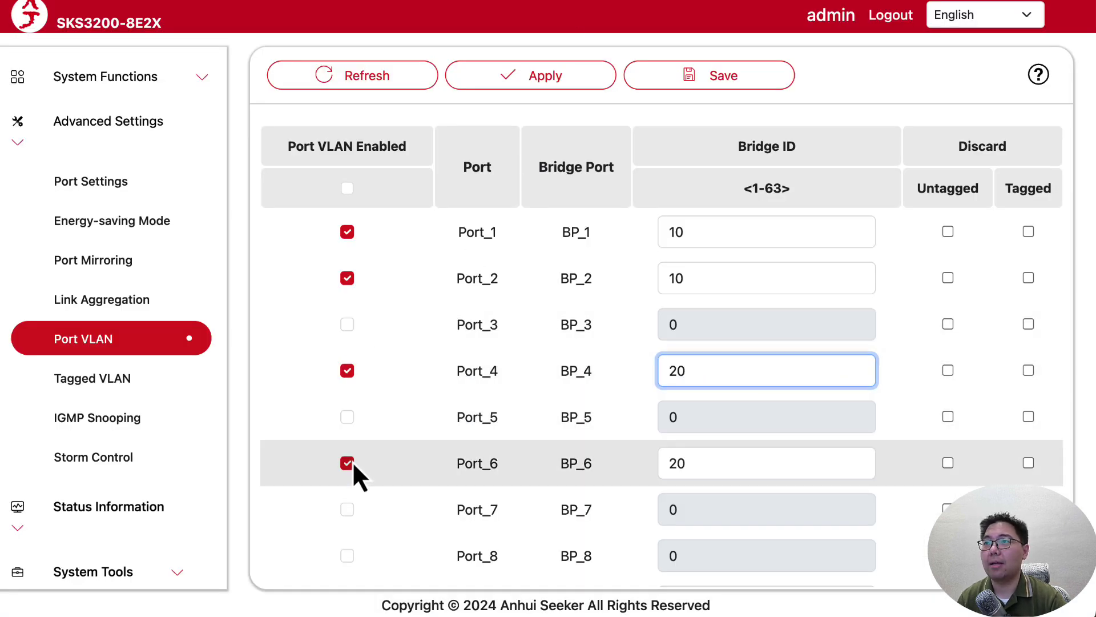
Disable Port VLAN on Port_6, Port_4, Port_2 and Port_1 and apply.
{"action": "left_click", "coordinate": [347, 463]}
{"action": "left_click", "coordinate": [347, 370]}
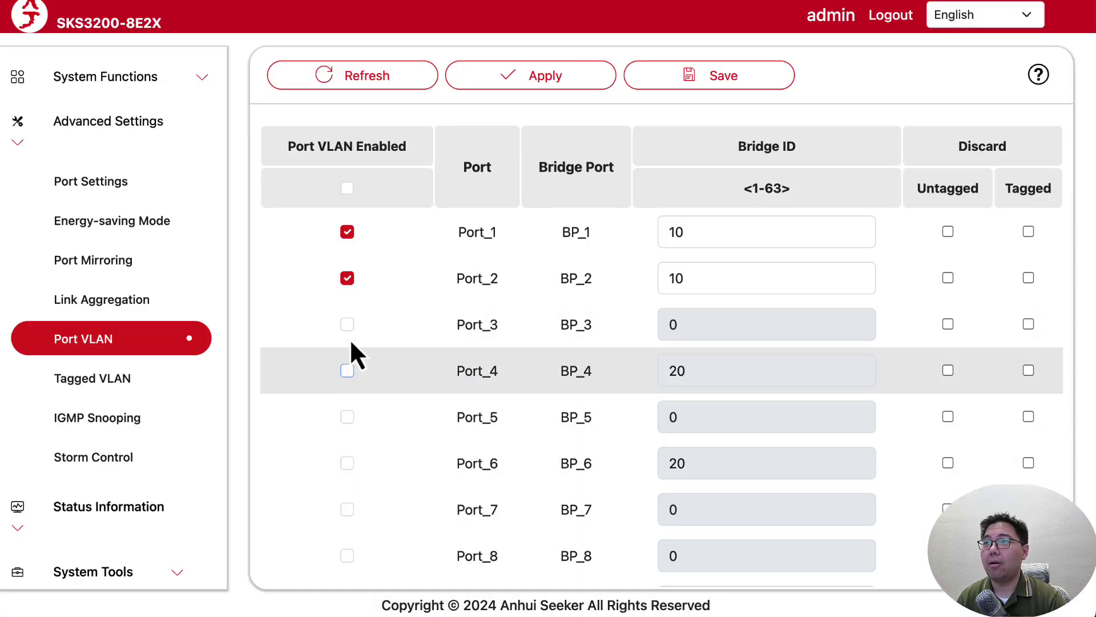
{"action": "left_click", "coordinate": [347, 278]}
{"action": "left_click", "coordinate": [347, 231]}
{"action": "left_click", "coordinate": [550, 73]}
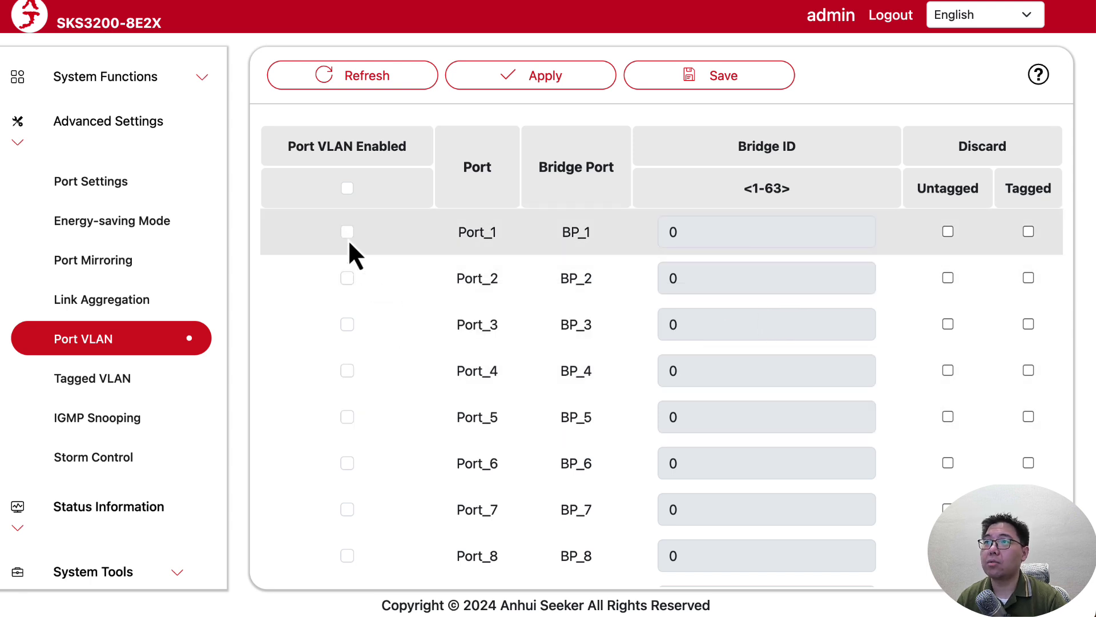
Re-enable Port_1 and Port_2 with Bridge ID 22, apply, and open Tagged VLAN.
{"action": "left_click", "coordinate": [348, 233]}
{"action": "left_click", "coordinate": [347, 280]}
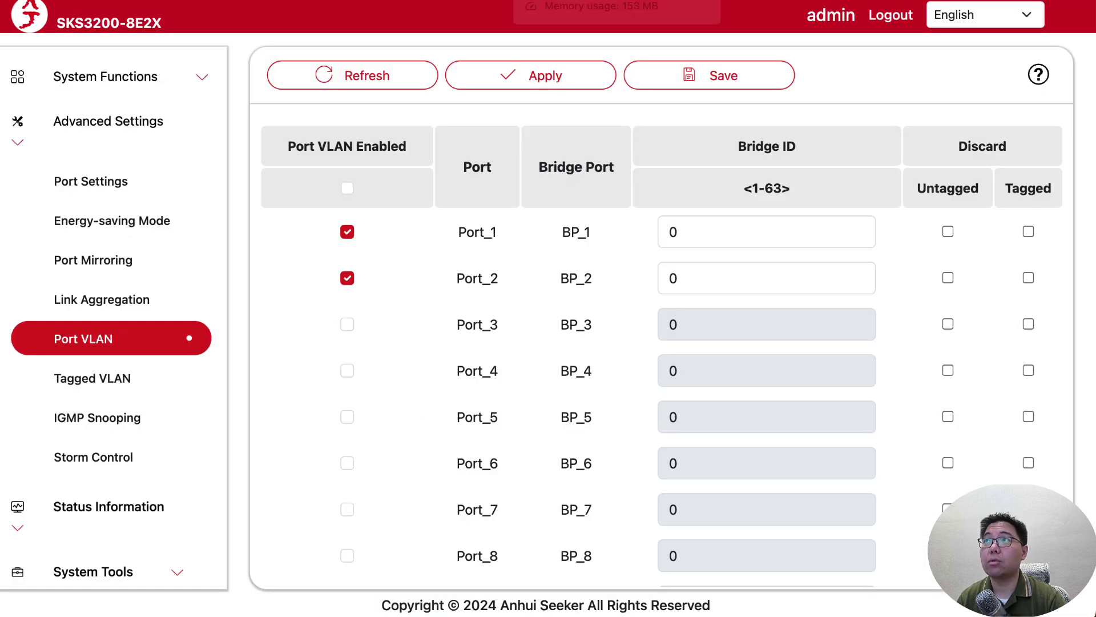
{"action": "double_click", "coordinate": [742, 233]}
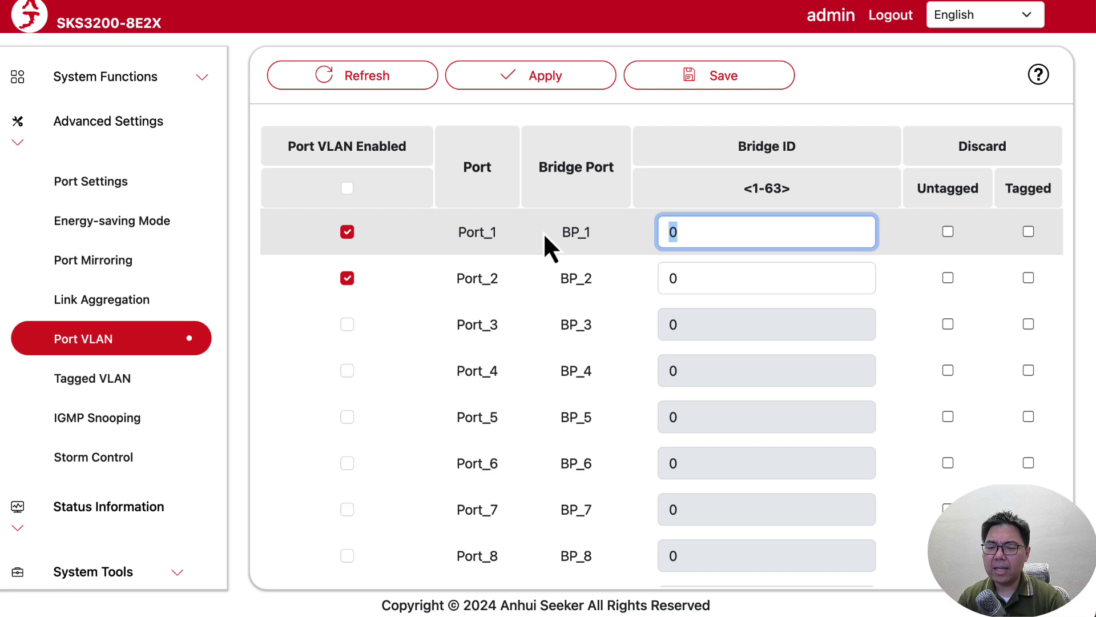
{"action": "type", "text": "22"}
{"action": "double_click", "coordinate": [678, 288]}
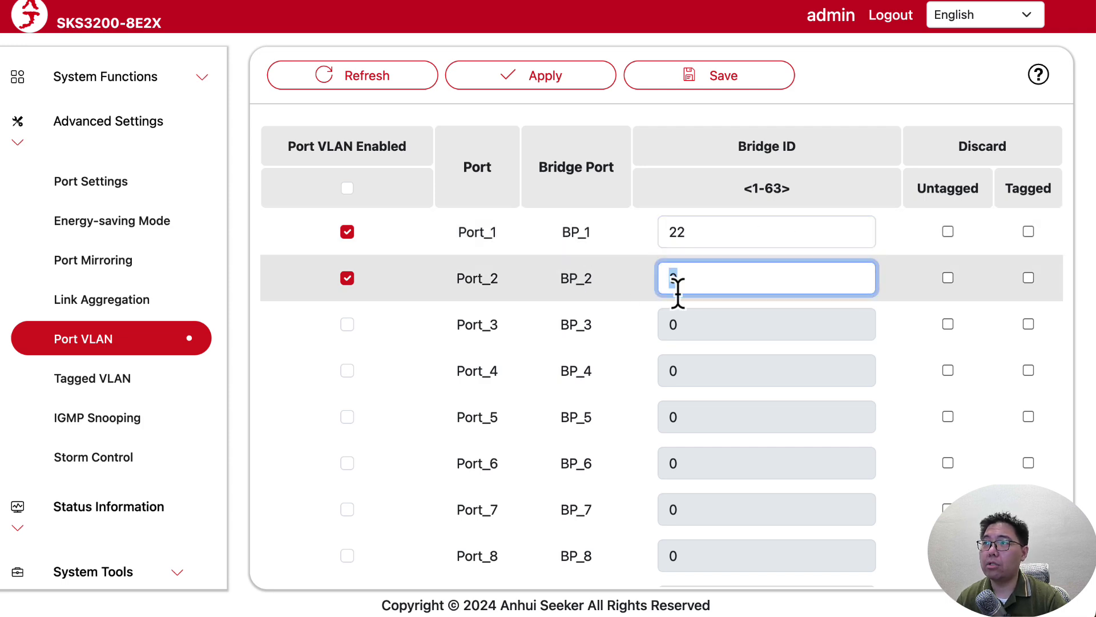
{"action": "type", "text": "22"}
{"action": "left_click", "coordinate": [549, 82]}
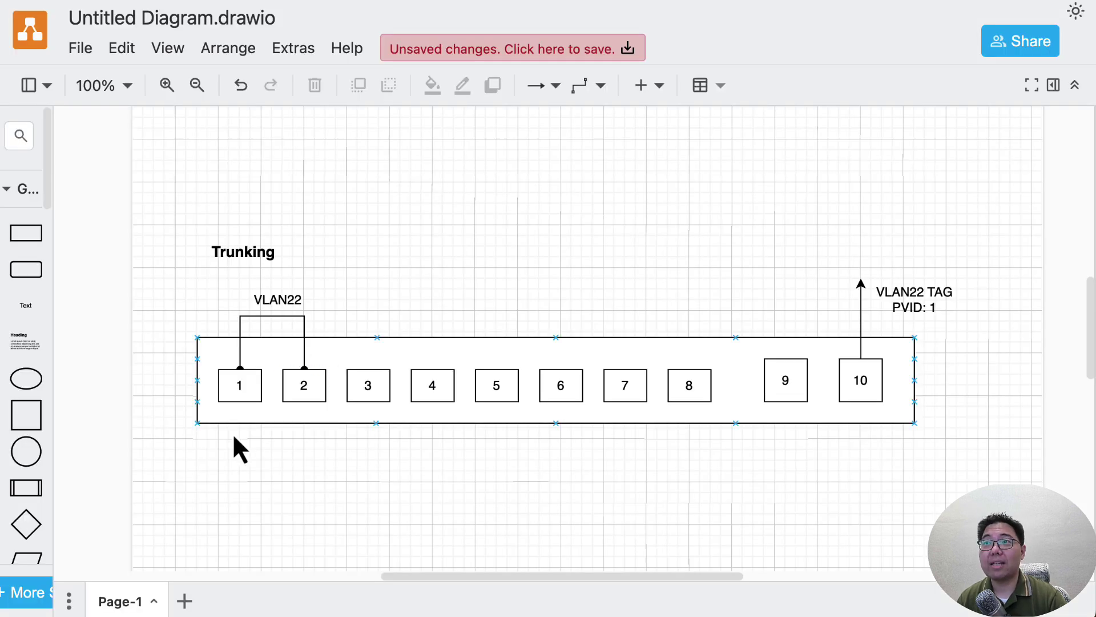
{"action": "left_click", "coordinate": [238, 449]}
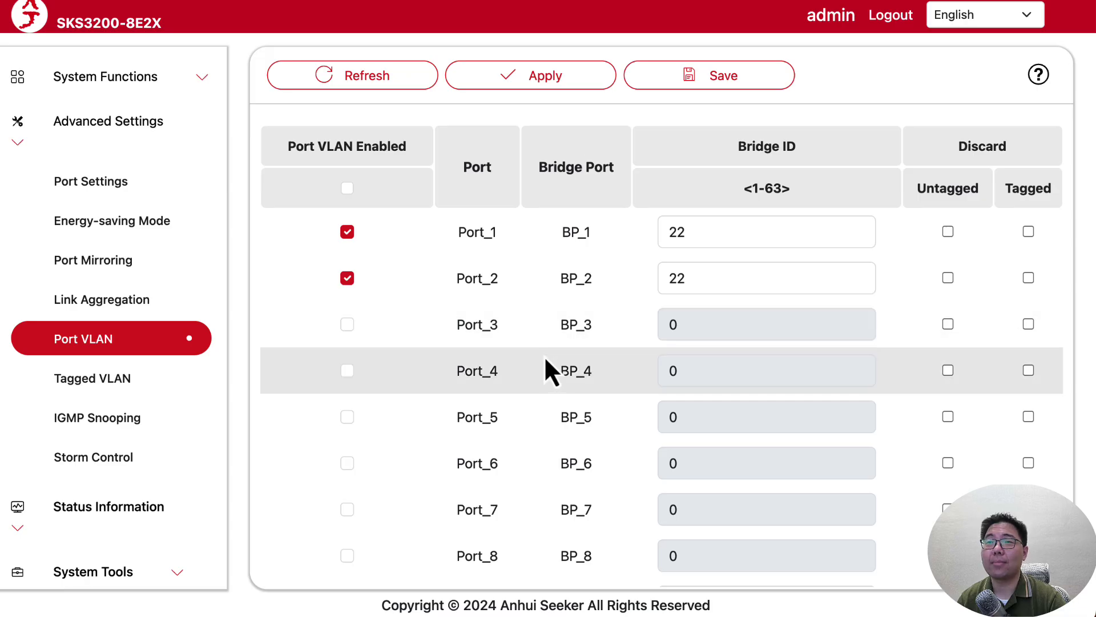
{"action": "left_click", "coordinate": [80, 383]}
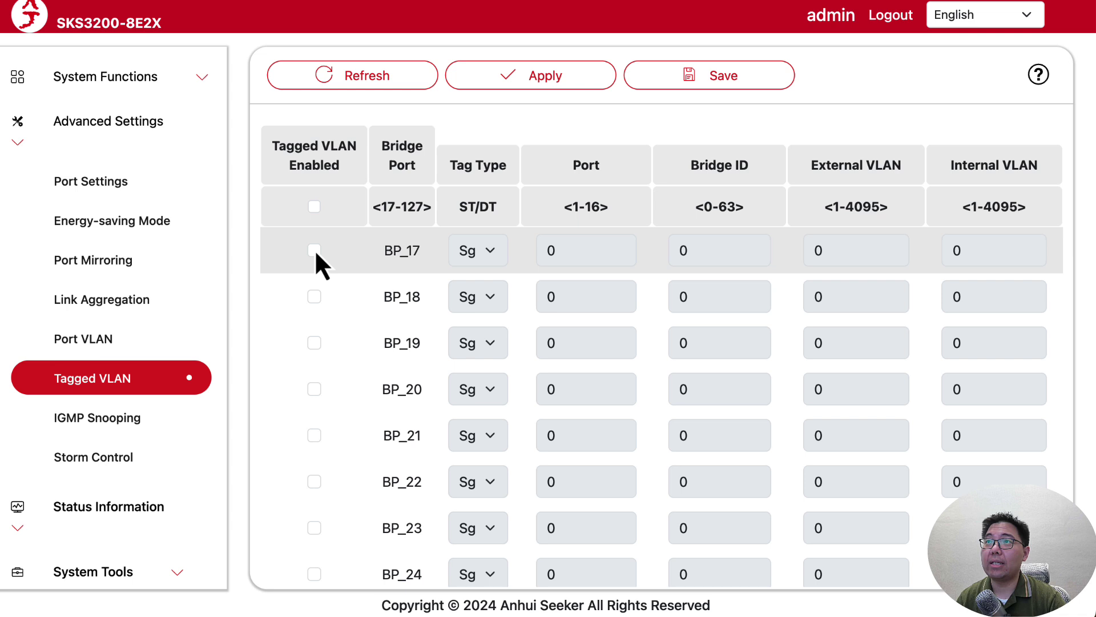
Enable tagged entry BP_17 with tag type Sg, Port 10 and Bridge ID 22.
{"action": "left_click", "coordinate": [314, 250]}
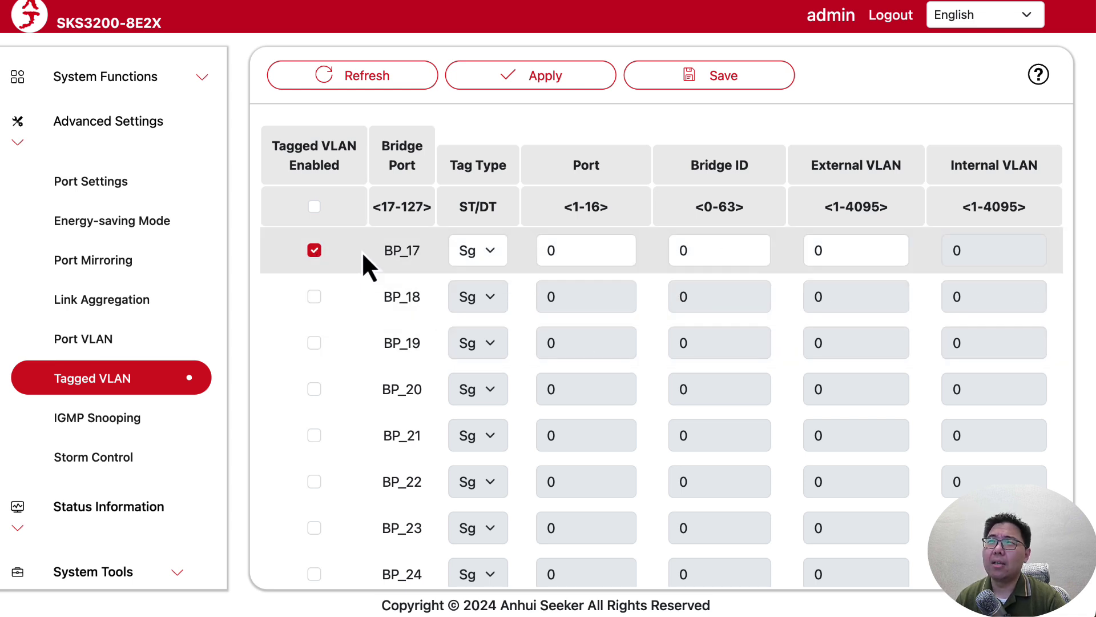
{"action": "left_click_drag", "start_coordinate": [381, 144], "coordinate": [418, 170]}
{"action": "left_click", "coordinate": [418, 170]}
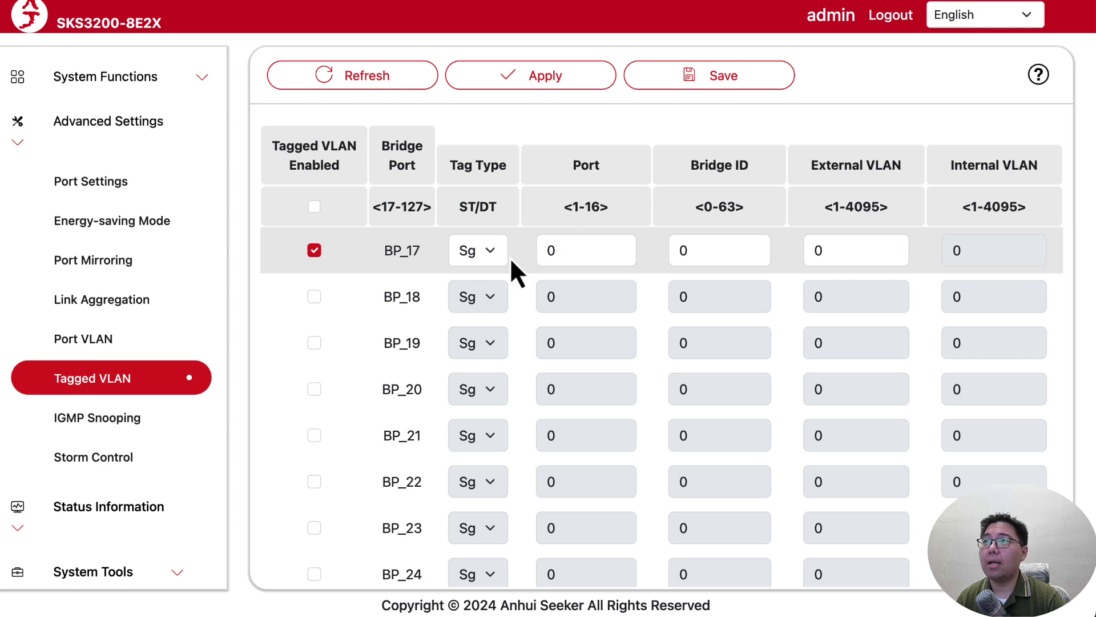
{"action": "left_click", "coordinate": [494, 249]}
{"action": "left_click", "coordinate": [494, 248]}
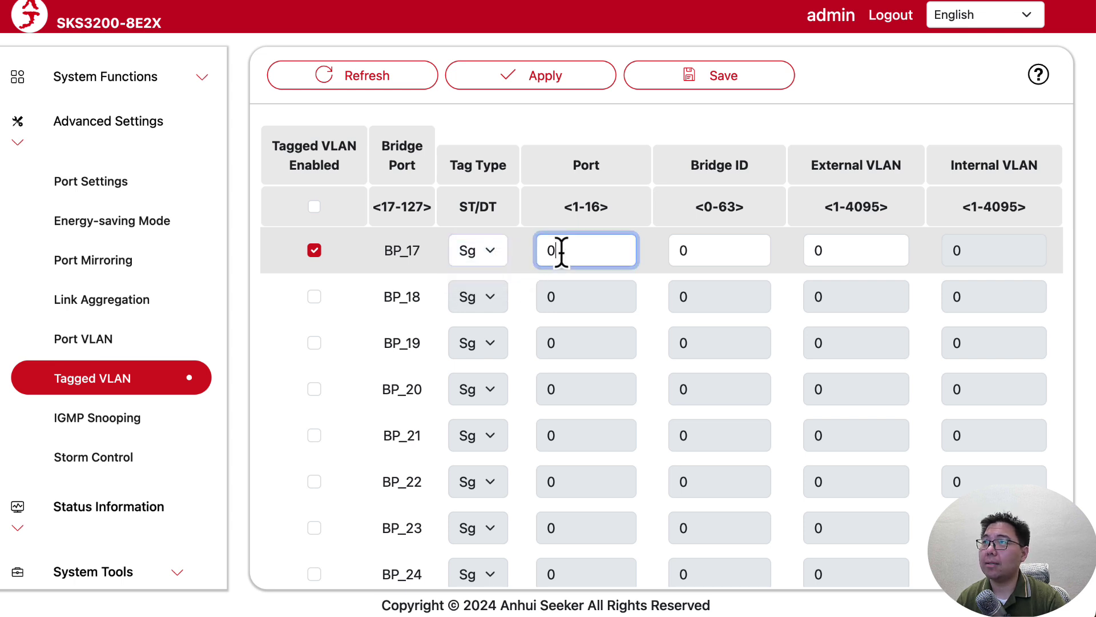
{"action": "key", "text": "ctrl+a"}
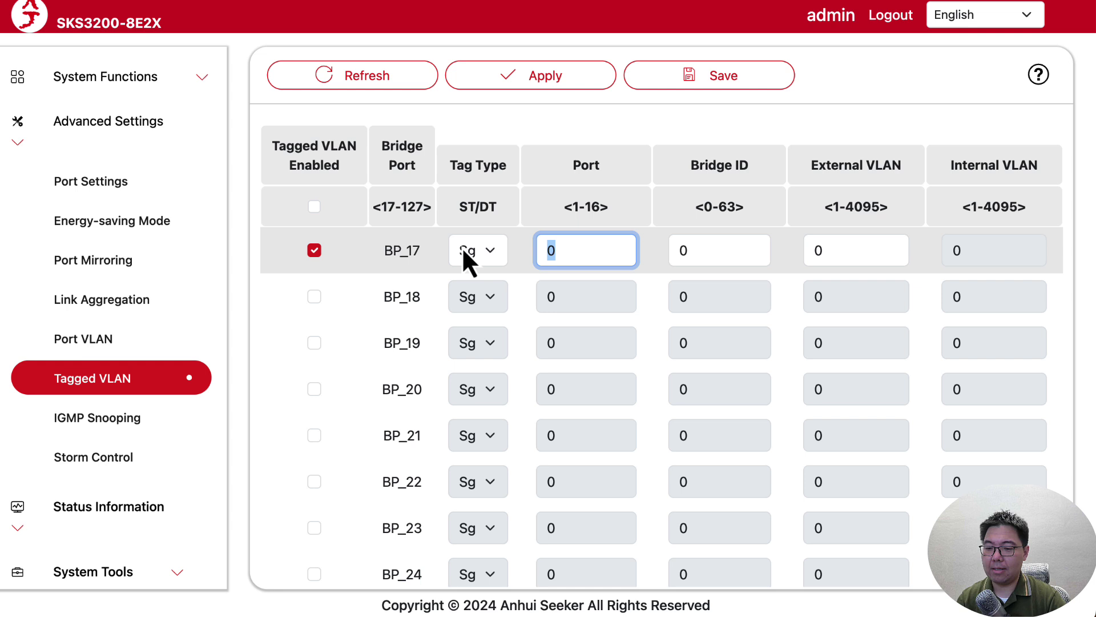
{"action": "type", "text": "10"}
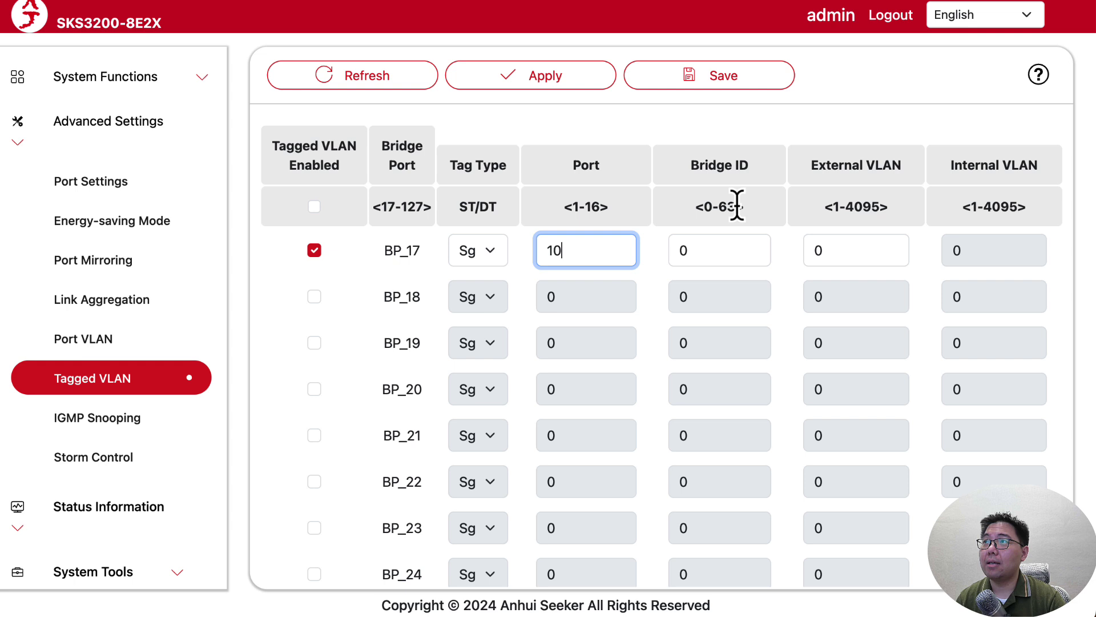
{"action": "left_click", "coordinate": [692, 249]}
{"action": "double_click", "coordinate": [669, 249]}
{"action": "type", "text": "22"}
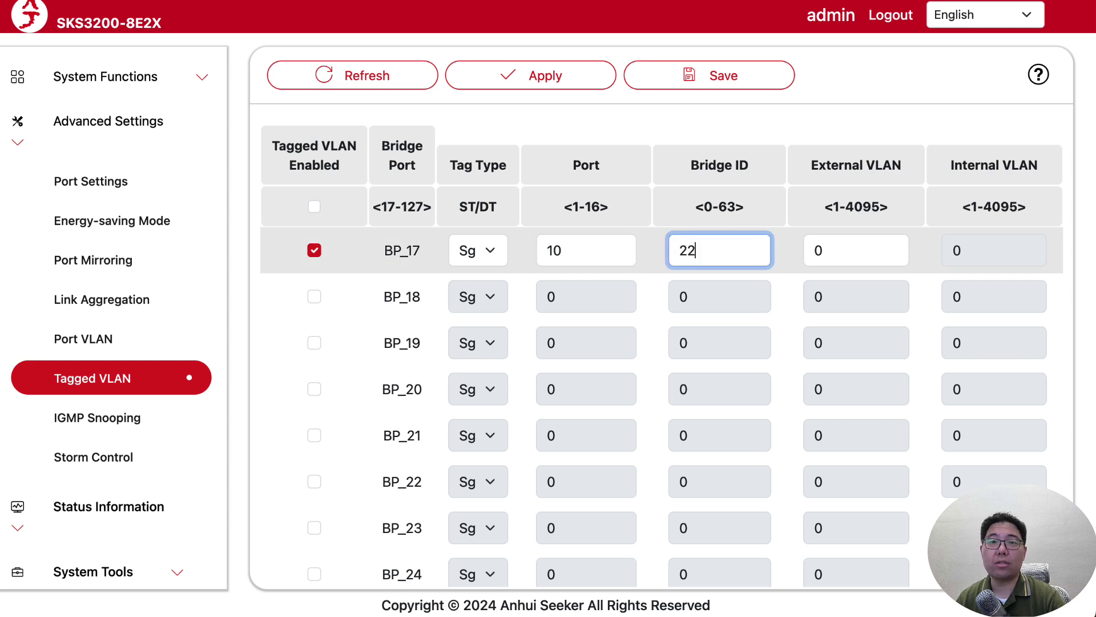
{"action": "double_click", "coordinate": [690, 250]}
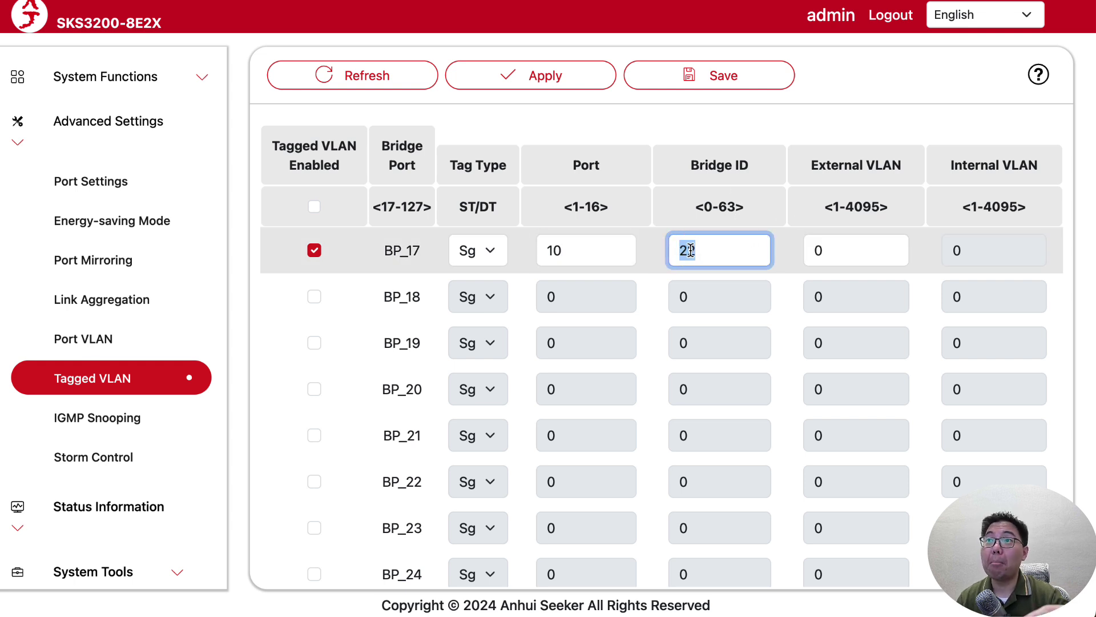
Confirm on the Port VLAN page that Port_1 and Port_2 hold Bridge ID 22.
{"action": "left_click", "coordinate": [142, 342]}
{"action": "left_click_drag", "start_coordinate": [704, 232], "coordinate": [483, 228]}
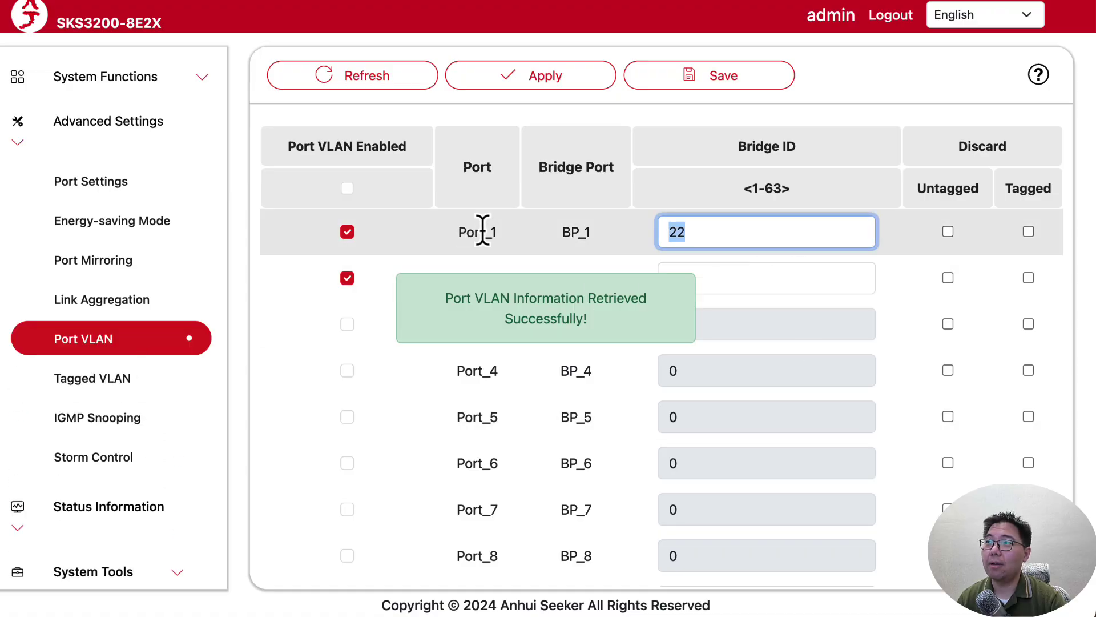
{"action": "left_click", "coordinate": [744, 279]}
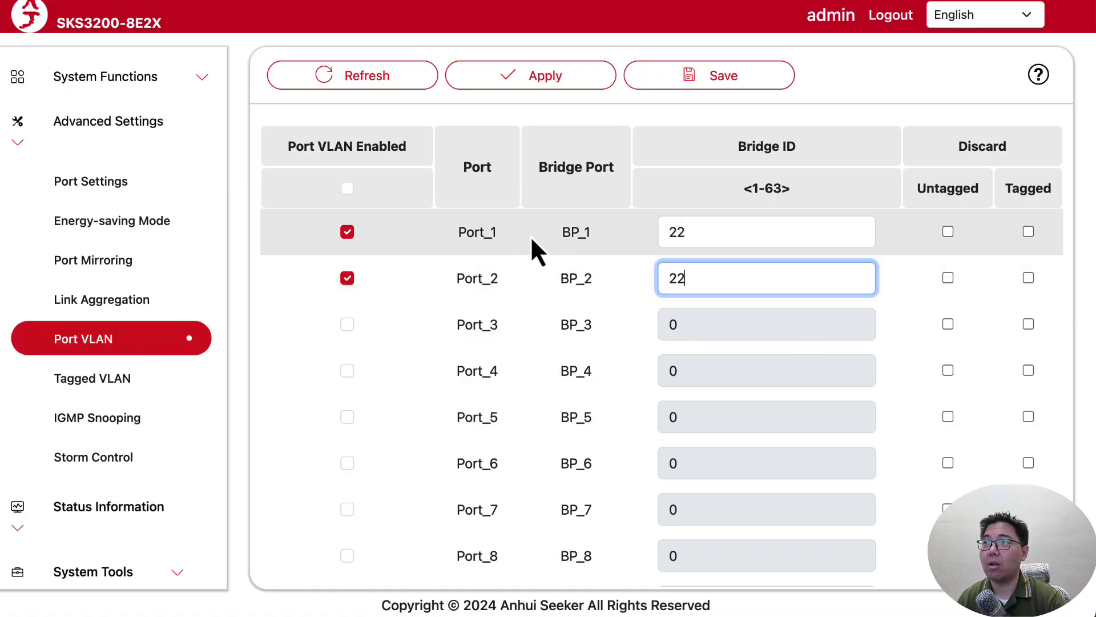
{"action": "left_click", "coordinate": [742, 233]}
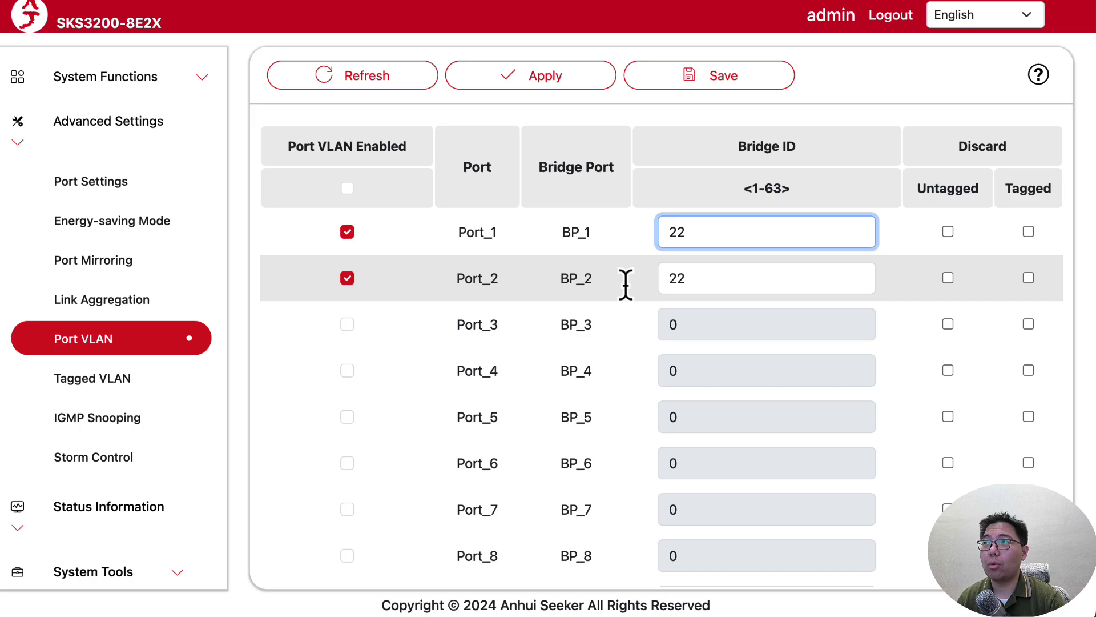
Re-enter BP_17 as Port 10, Bridge ID 22, External VLAN 22, apply, and open Port Settings.
{"action": "left_click", "coordinate": [135, 381]}
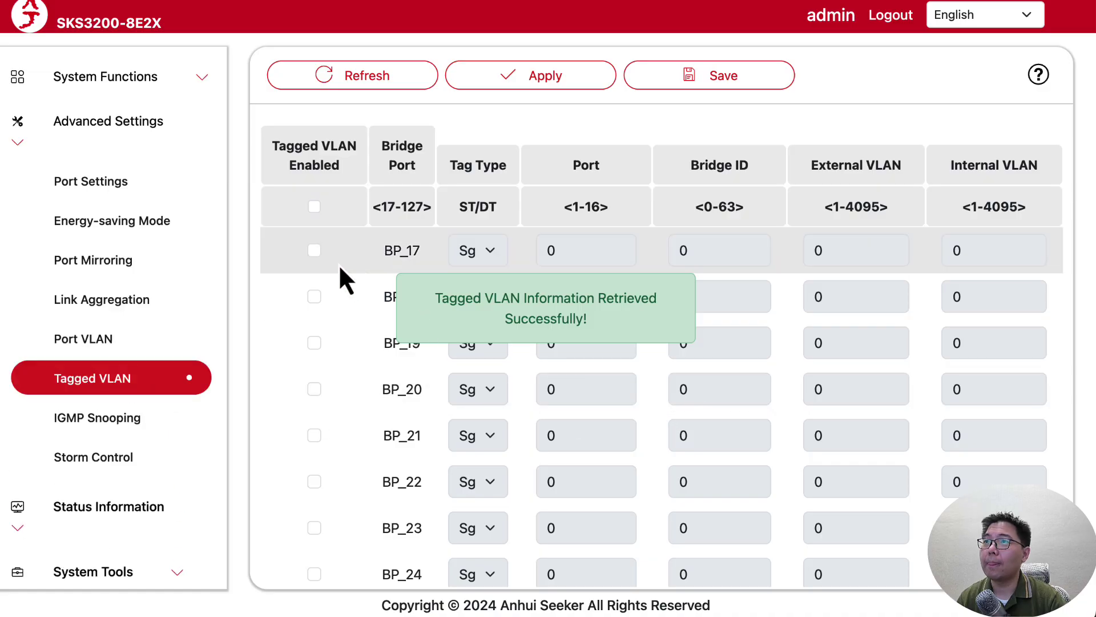
{"action": "left_click", "coordinate": [314, 252]}
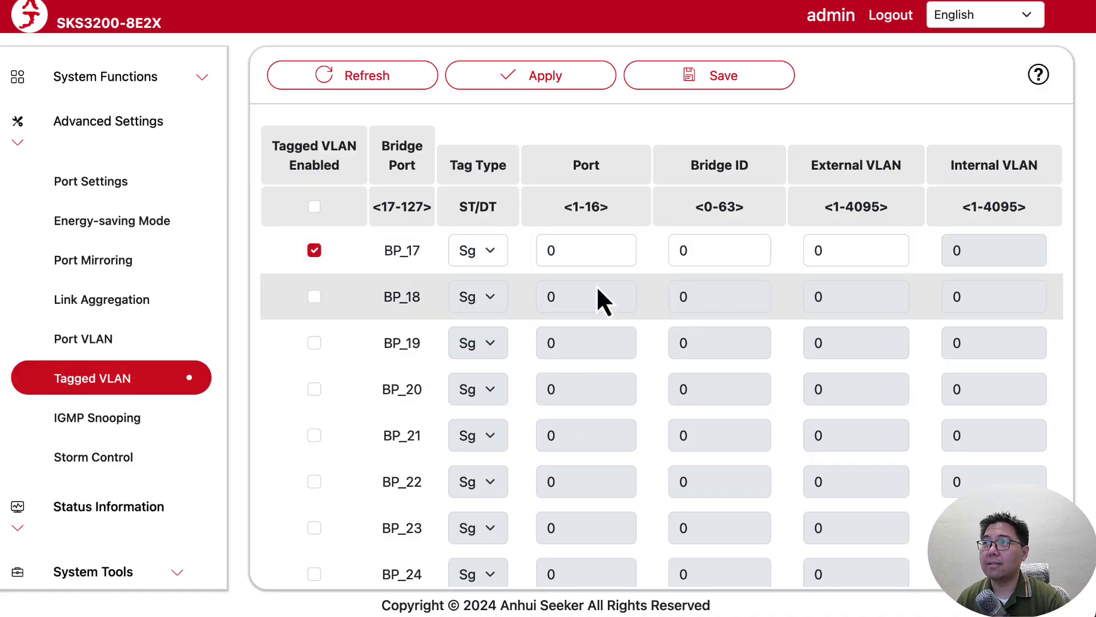
{"action": "double_click", "coordinate": [556, 251]}
{"action": "type", "text": "10"}
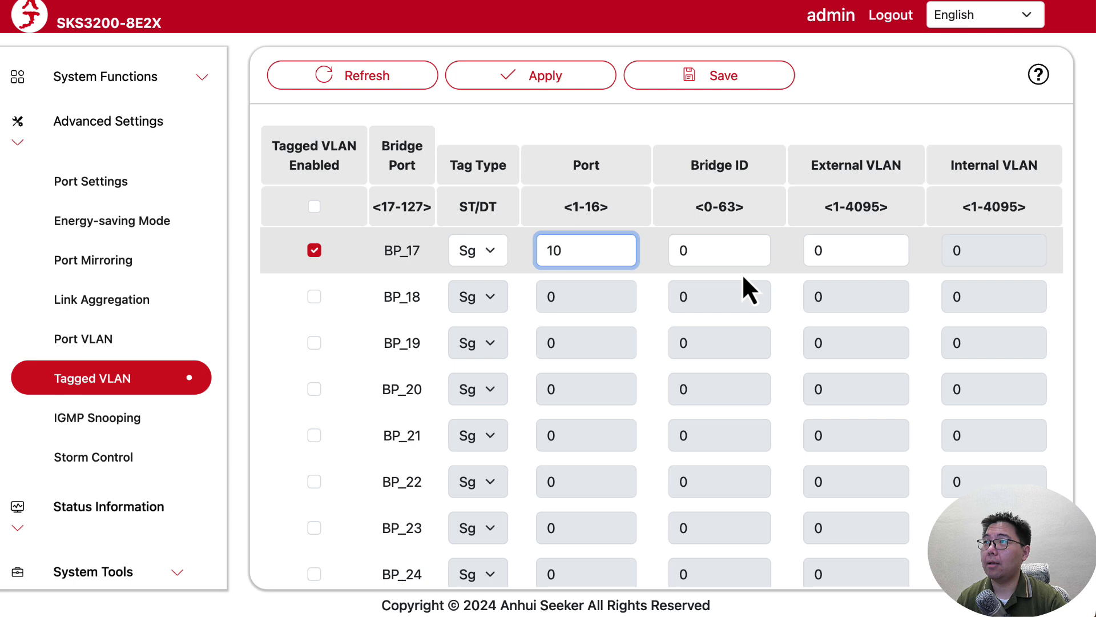
{"action": "double_click", "coordinate": [736, 252]}
{"action": "type", "text": "22"}
{"action": "double_click", "coordinate": [888, 250]}
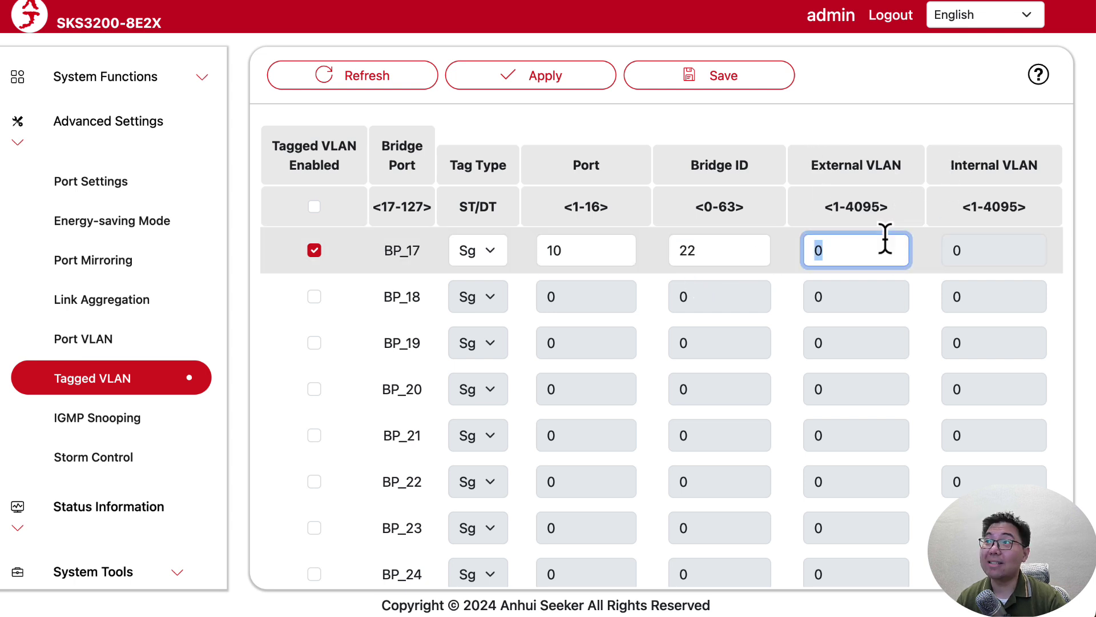
{"action": "type", "text": "22"}
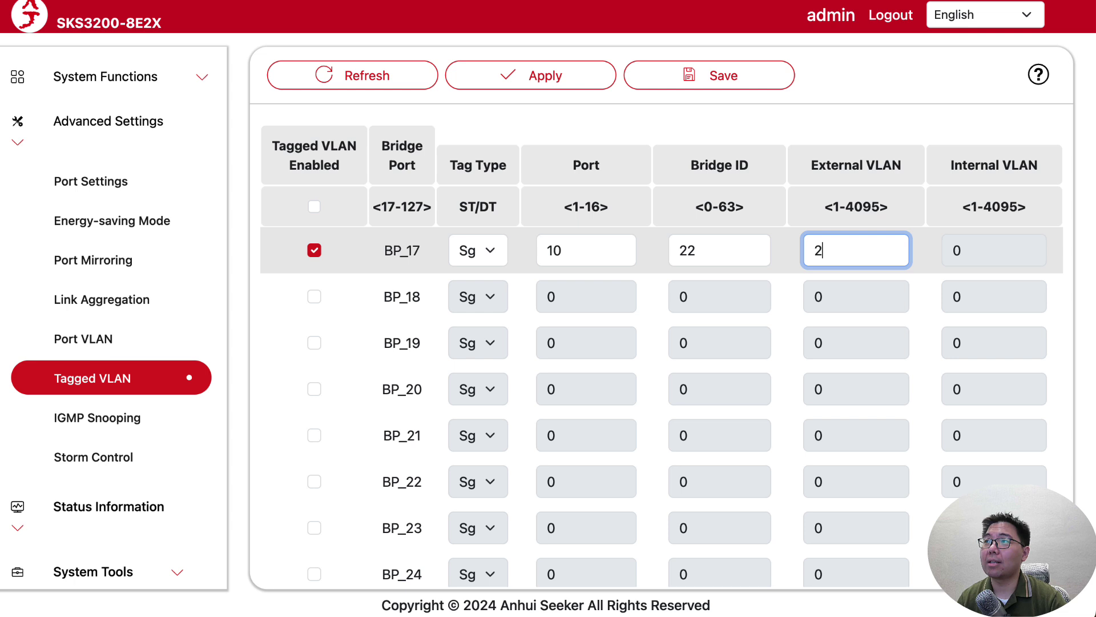
{"action": "left_click", "coordinate": [729, 257]}
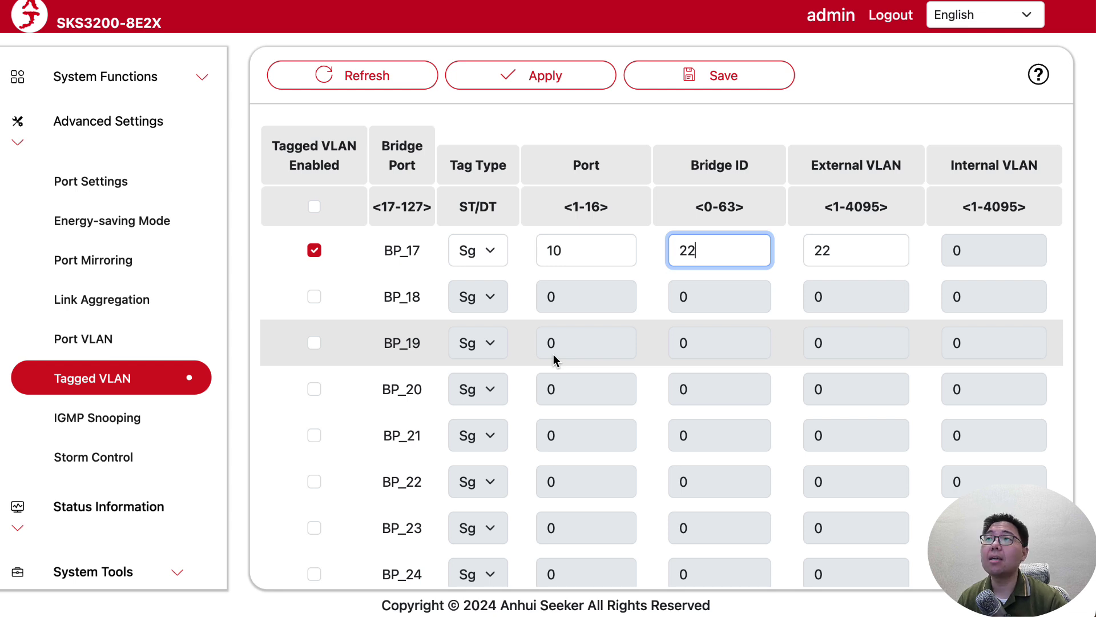
{"action": "left_click", "coordinate": [565, 80]}
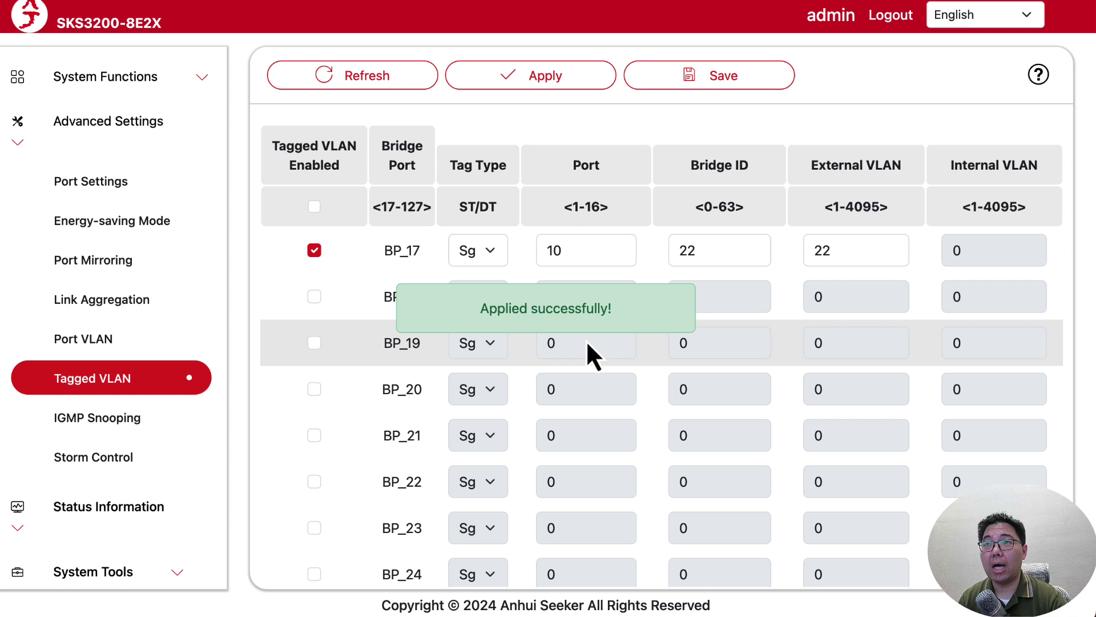
{"action": "left_click", "coordinate": [111, 185]}
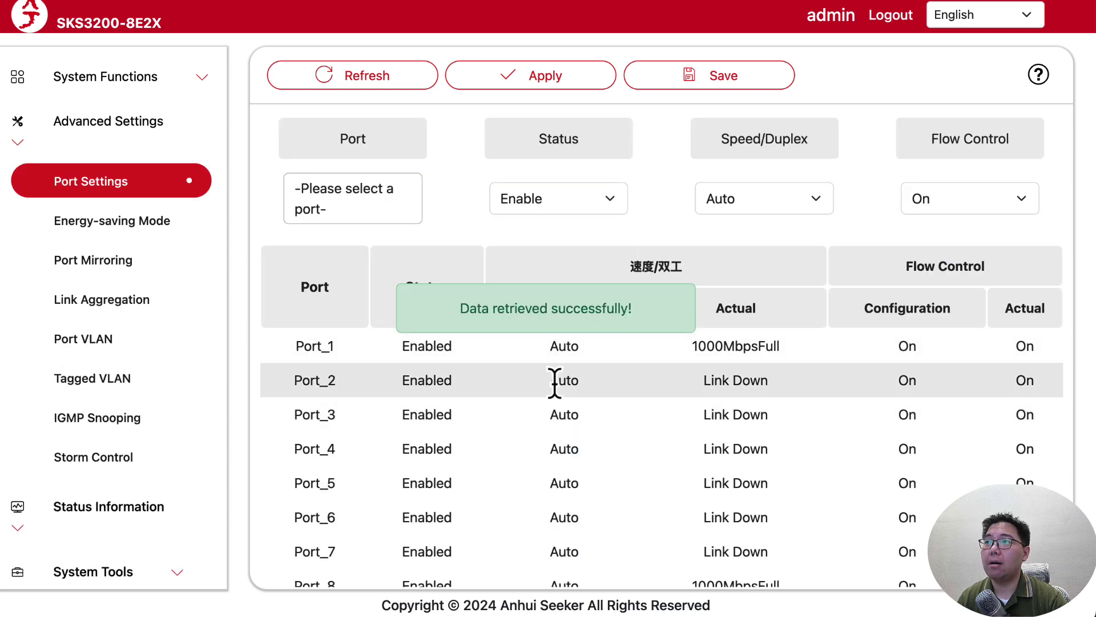
Set Port_1's status to Disable in Port Settings and apply it.
{"action": "left_click_drag", "start_coordinate": [668, 351], "coordinate": [388, 344]}
{"action": "left_click", "coordinate": [387, 344]}
{"action": "left_click_drag", "start_coordinate": [787, 350], "coordinate": [417, 348]}
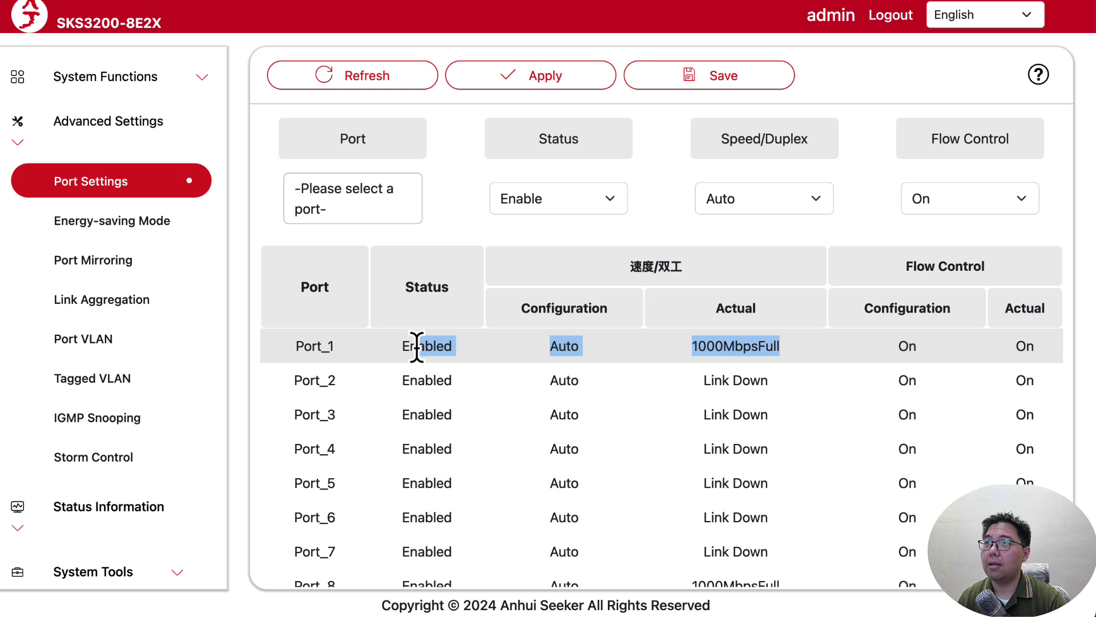
{"action": "left_click", "coordinate": [416, 348]}
{"action": "left_click", "coordinate": [362, 185]}
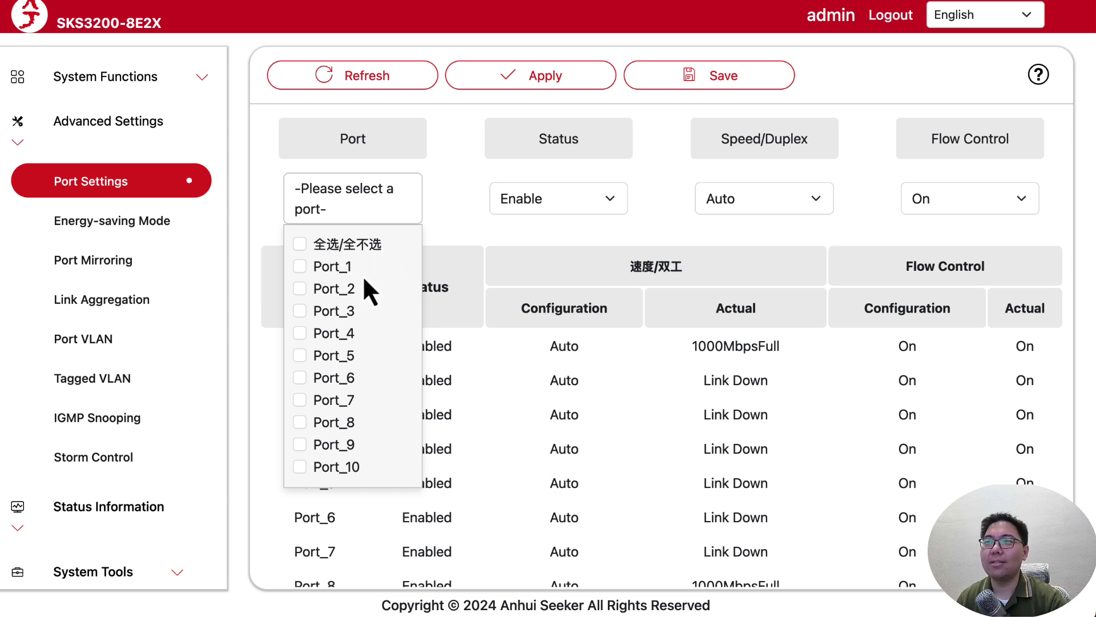
{"action": "left_click", "coordinate": [301, 268]}
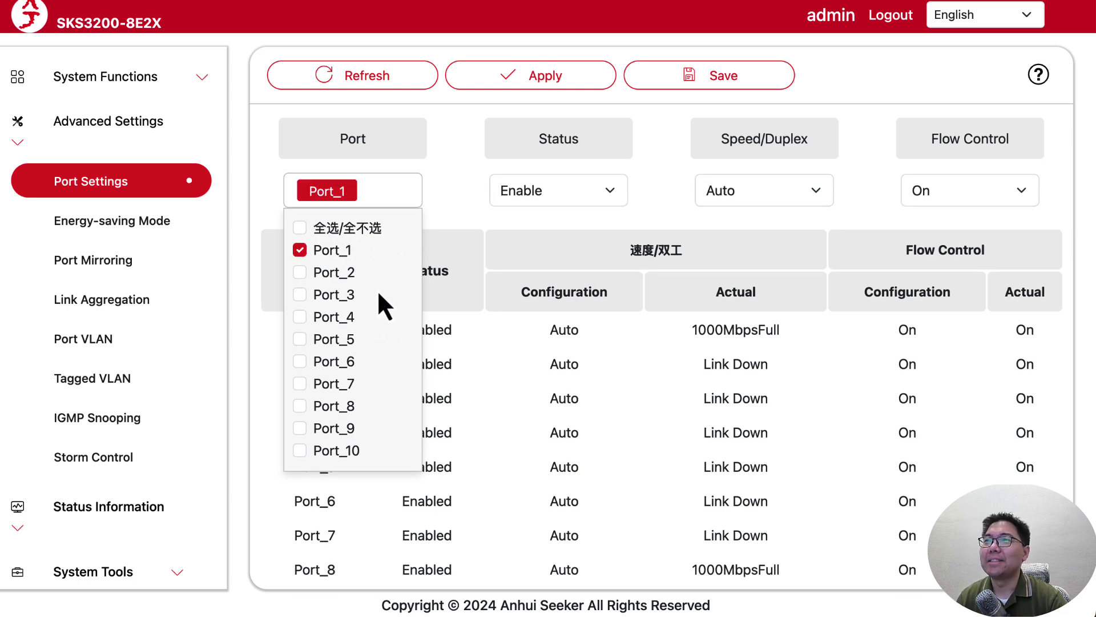
{"action": "left_click", "coordinate": [473, 219]}
{"action": "left_click", "coordinate": [584, 193]}
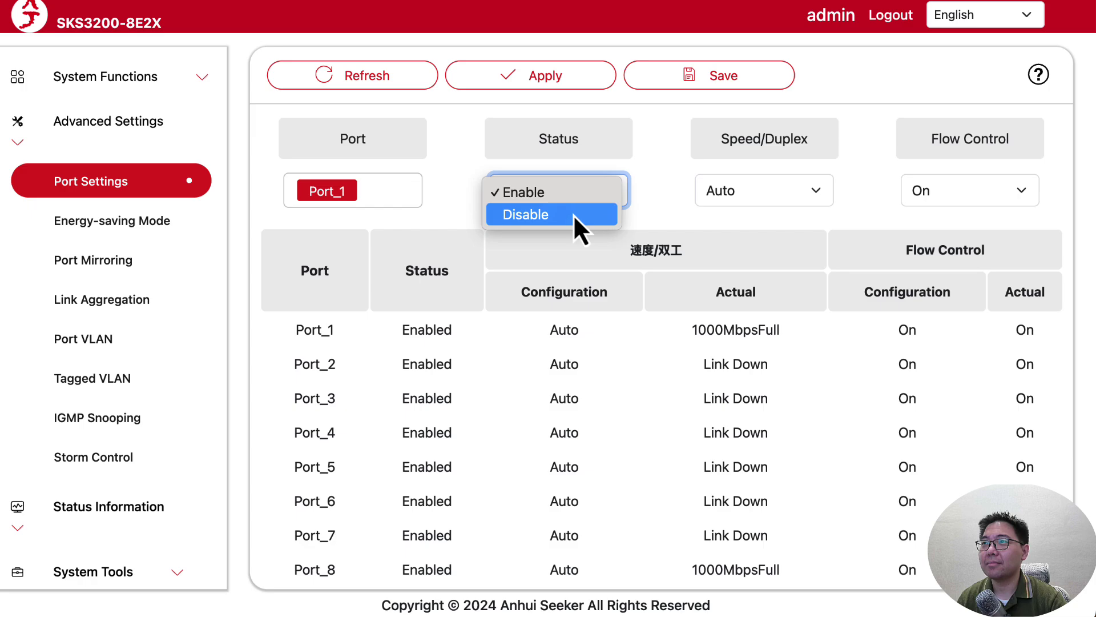
{"action": "left_click", "coordinate": [572, 227]}
{"action": "left_click", "coordinate": [580, 81]}
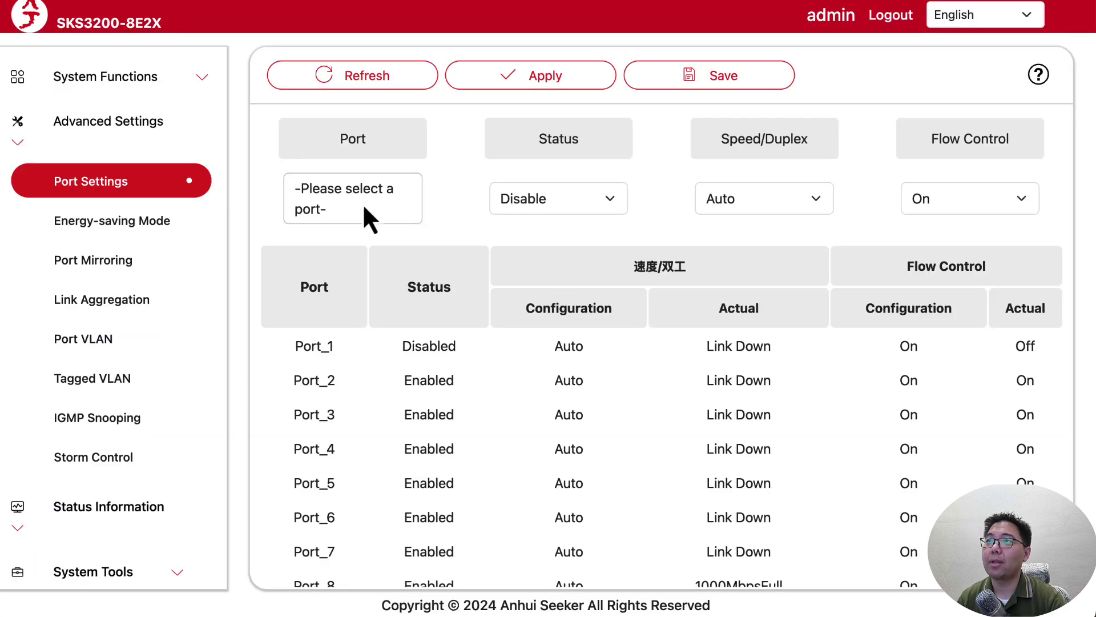
Set Port_1 back to Enable, apply, and return to the Tagged VLAN page.
{"action": "left_click", "coordinate": [365, 219]}
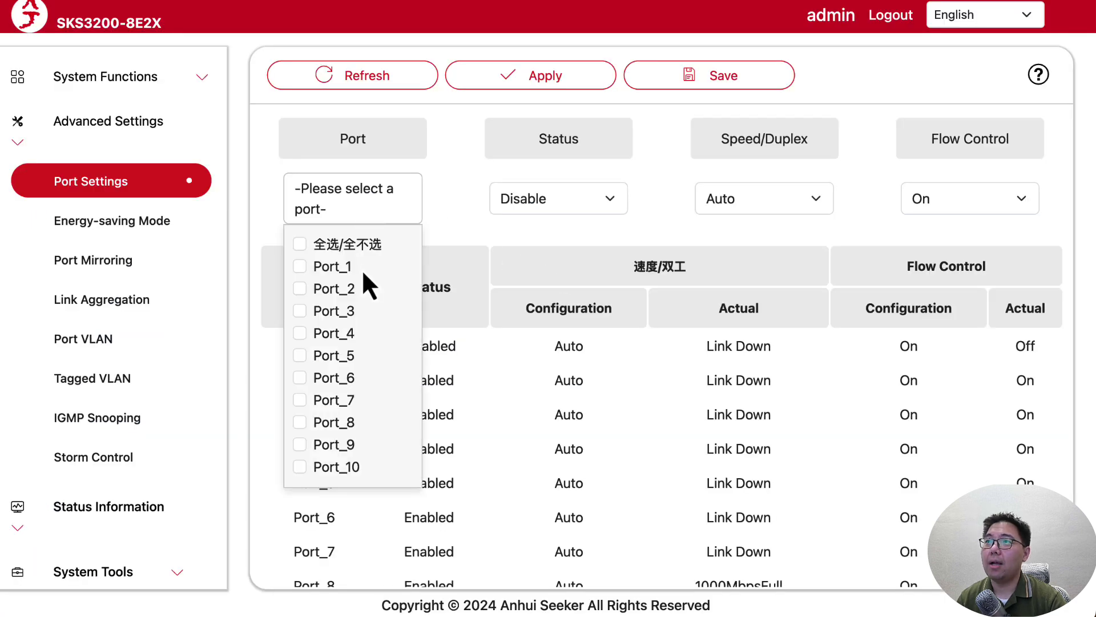
{"action": "left_click", "coordinate": [301, 266]}
{"action": "left_click", "coordinate": [525, 197]}
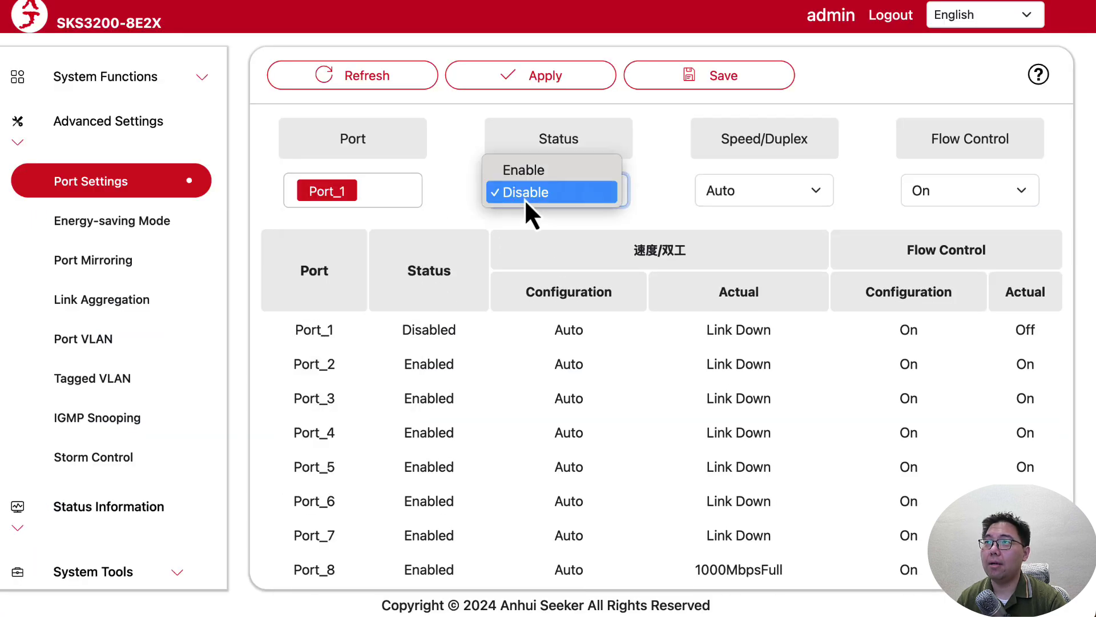
{"action": "left_click", "coordinate": [548, 169]}
{"action": "left_click", "coordinate": [545, 80]}
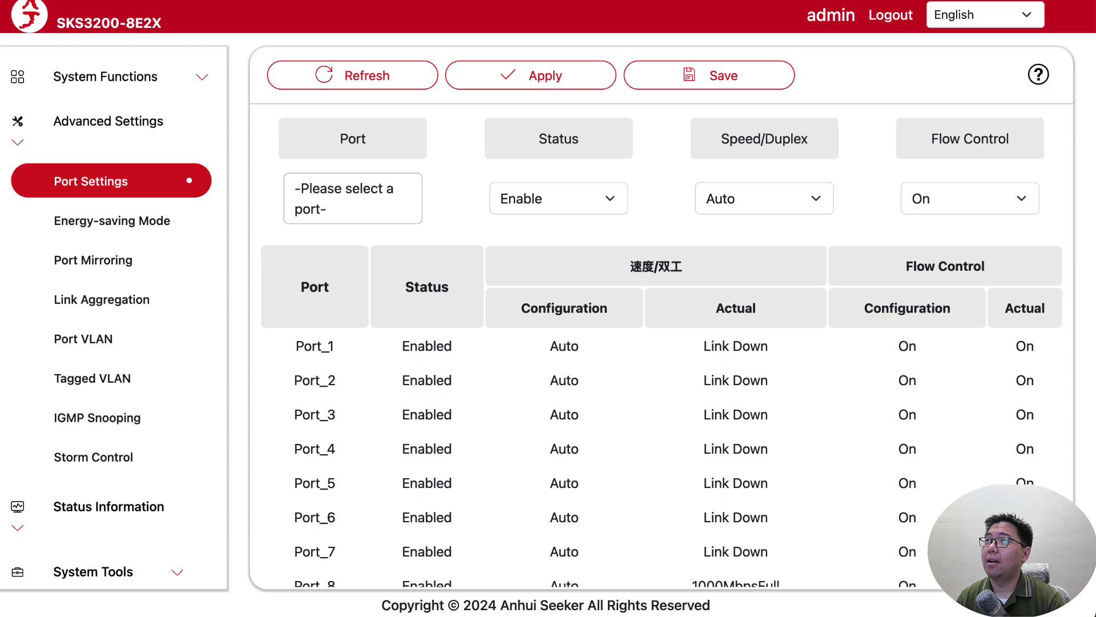
{"action": "left_click", "coordinate": [153, 375]}
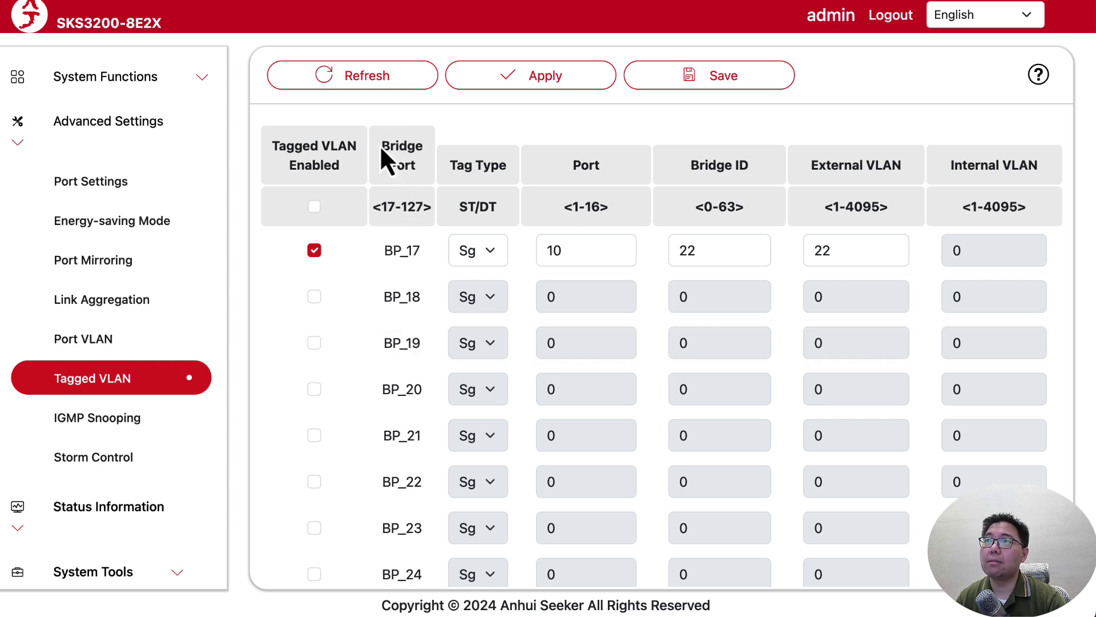
{"action": "left_click_drag", "start_coordinate": [379, 145], "coordinate": [406, 166]}
{"action": "left_click_drag", "start_coordinate": [381, 206], "coordinate": [397, 214]}
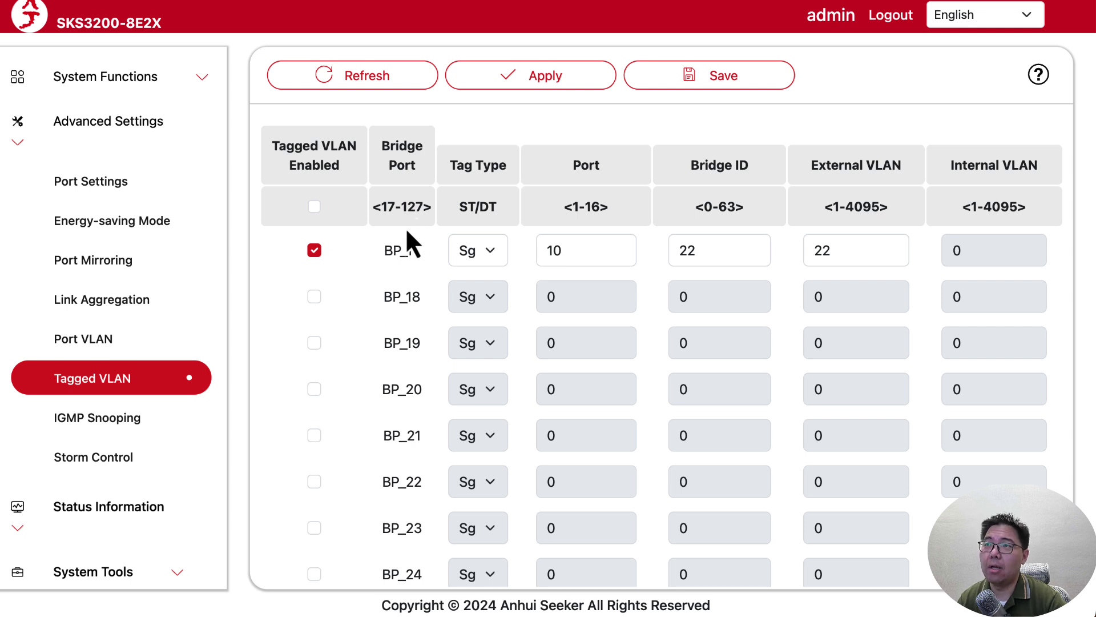
{"action": "scroll", "coordinate": [393, 268], "scroll_direction": "down", "scroll_amount": 12}
{"action": "scroll", "coordinate": [395, 307], "scroll_direction": "down", "scroll_amount": 20}
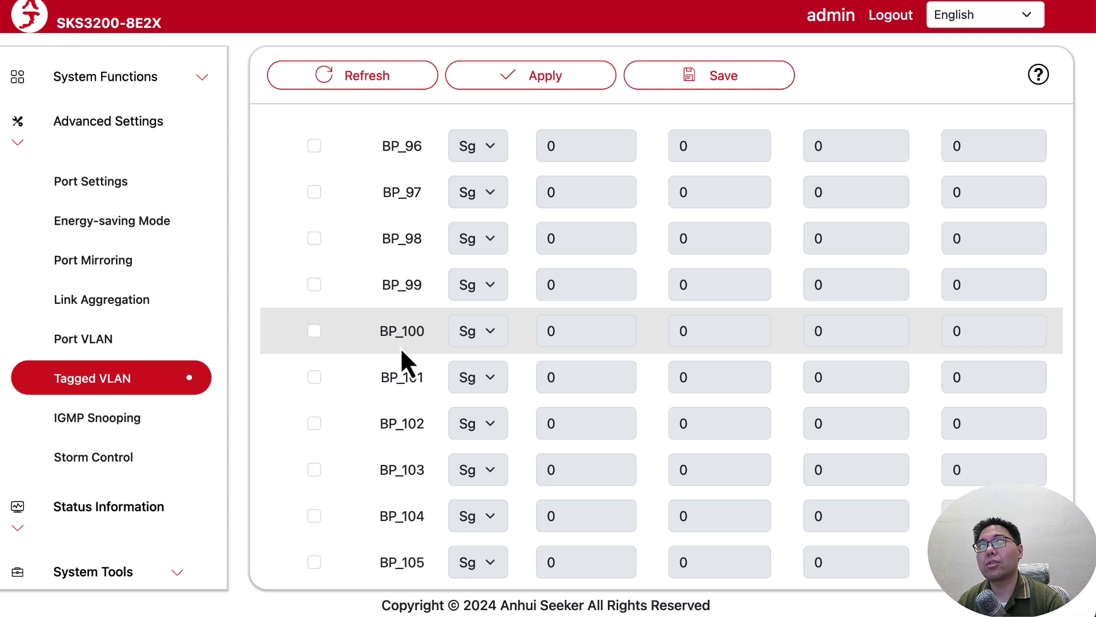
{"action": "scroll", "coordinate": [400, 348], "scroll_direction": "down", "scroll_amount": 4}
{"action": "scroll", "coordinate": [400, 351], "scroll_direction": "down", "scroll_amount": 8}
{"action": "scroll", "coordinate": [399, 362], "scroll_direction": "down", "scroll_amount": 6}
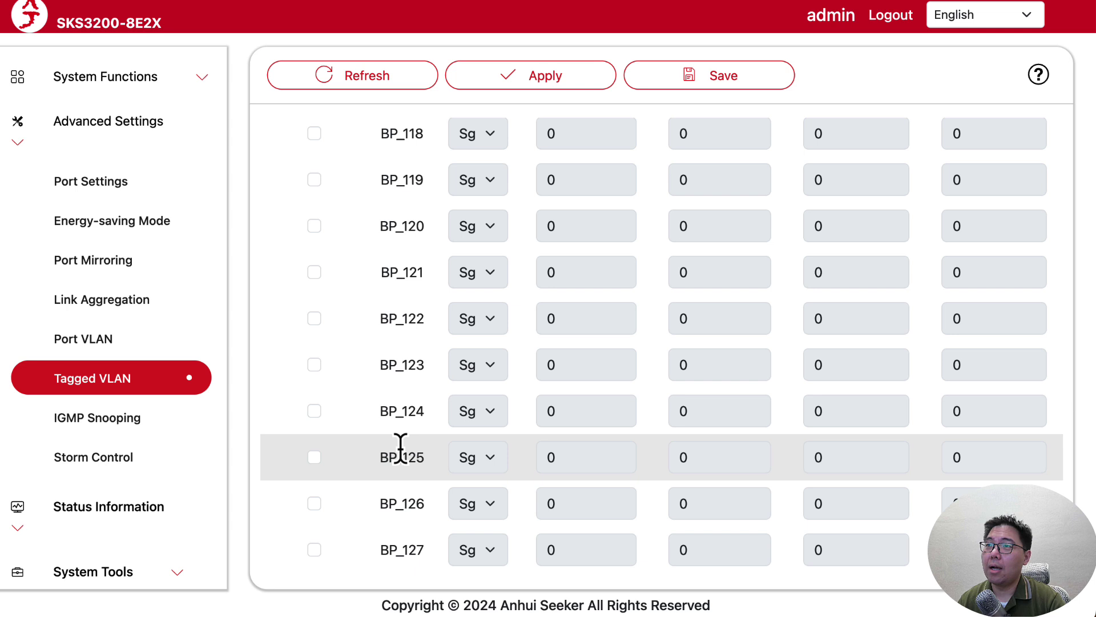
{"action": "scroll", "coordinate": [395, 383], "scroll_direction": "up", "scroll_amount": 1}
{"action": "scroll", "coordinate": [400, 389], "scroll_direction": "up", "scroll_amount": 20}
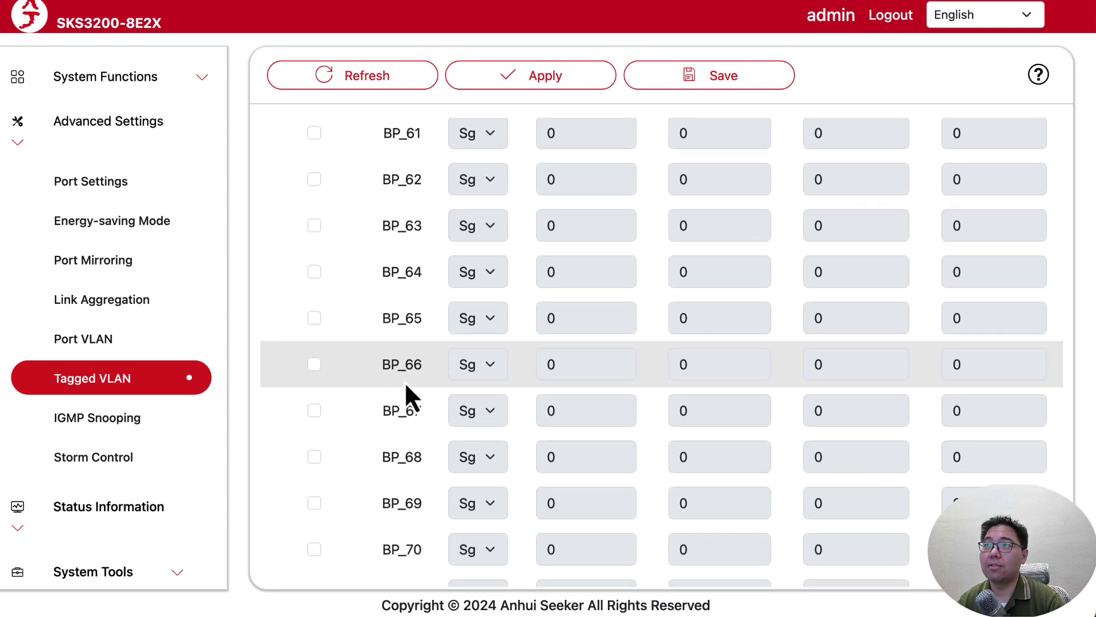
{"action": "scroll", "coordinate": [405, 394], "scroll_direction": "up", "scroll_amount": 4}
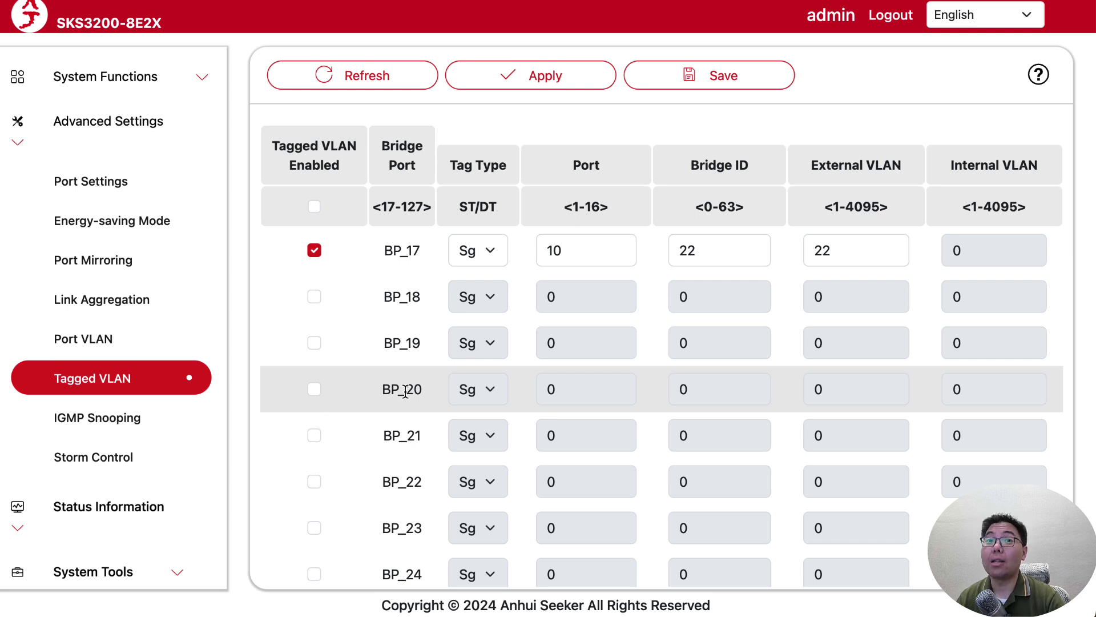
{"action": "left_click", "coordinate": [95, 349]}
{"action": "scroll", "coordinate": [718, 462], "scroll_direction": "down", "scroll_amount": 2}
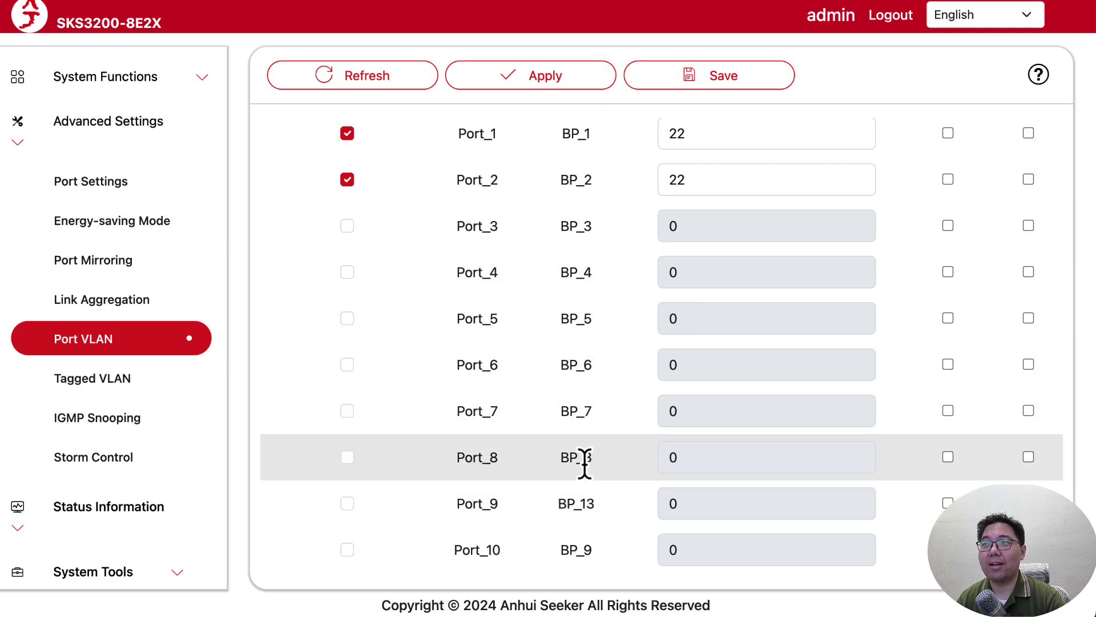
{"action": "left_click", "coordinate": [83, 378]}
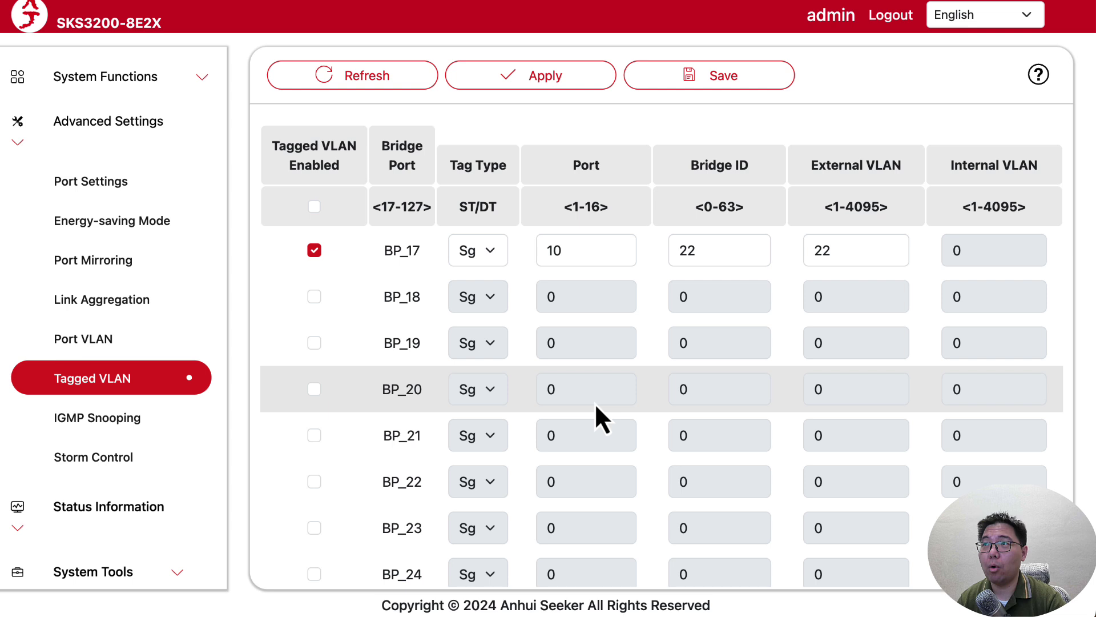
{"action": "scroll", "coordinate": [595, 402], "scroll_direction": "down", "scroll_amount": 20}
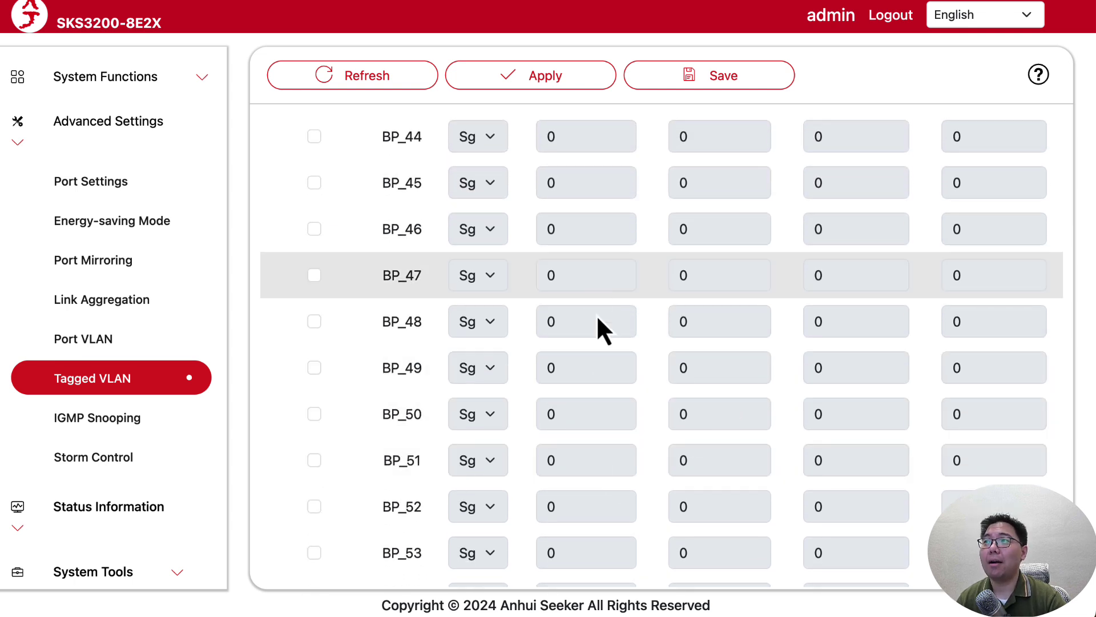
{"action": "scroll", "coordinate": [601, 393], "scroll_direction": "down", "scroll_amount": 20}
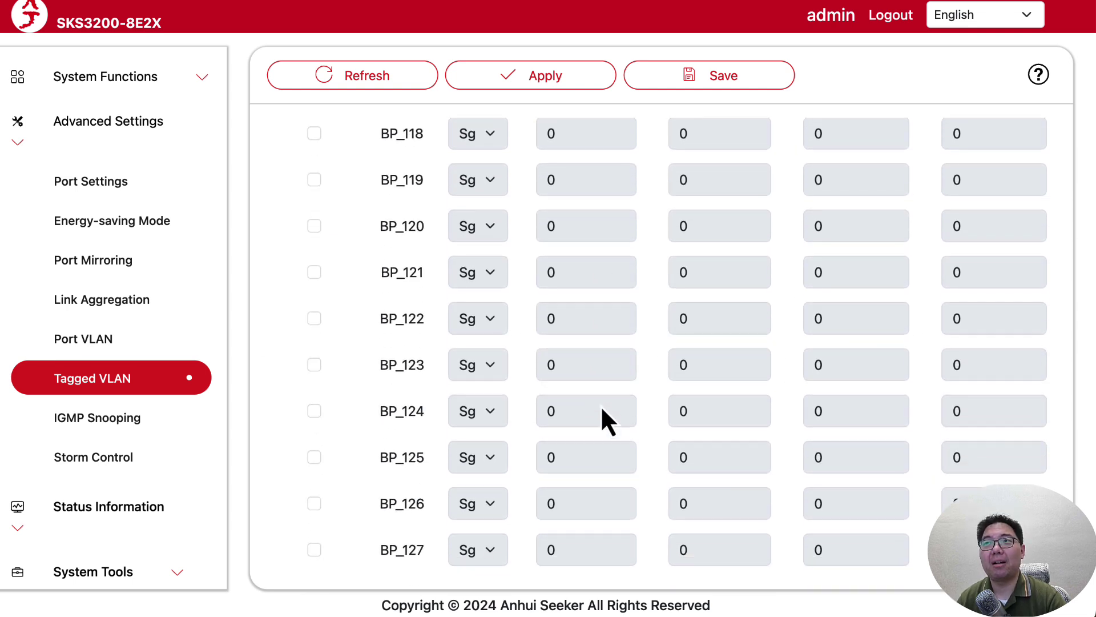
{"action": "scroll", "coordinate": [601, 405], "scroll_direction": "up", "scroll_amount": 20}
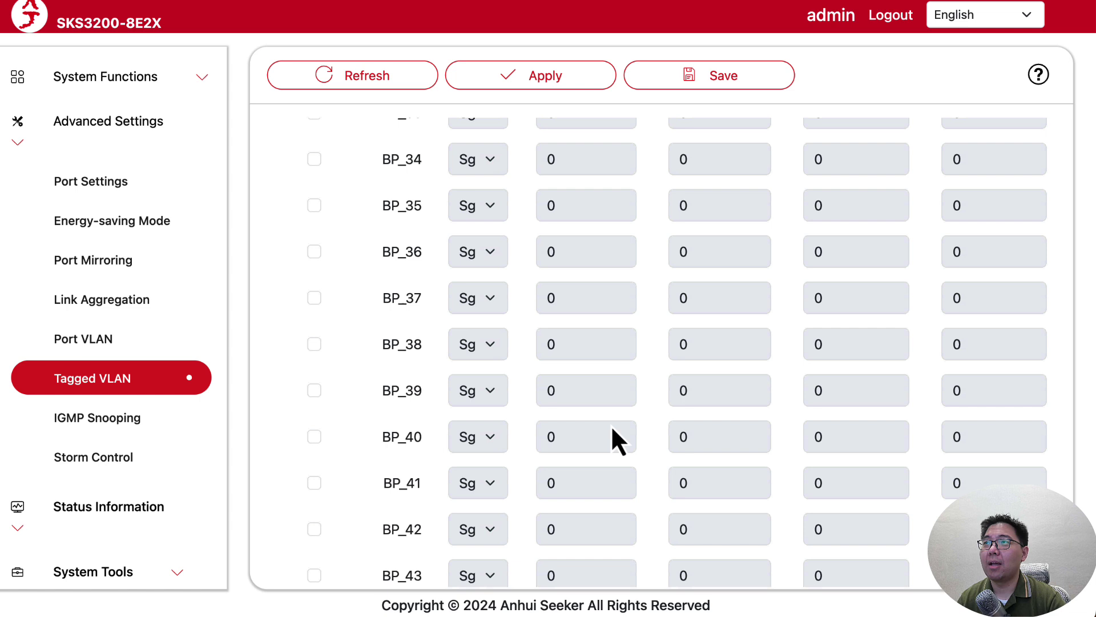
{"action": "scroll", "coordinate": [612, 429], "scroll_direction": "up", "scroll_amount": 15}
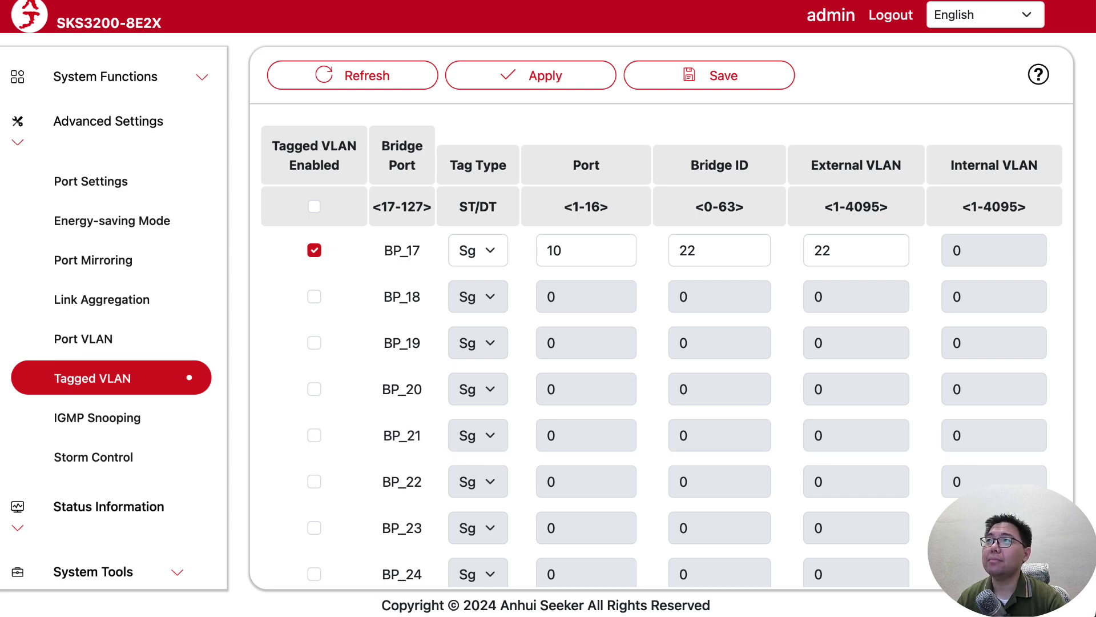
Enable tagged entry BP_18 with port 9 and Bridge ID 22.
{"action": "key", "text": "ctrl+Tab"}
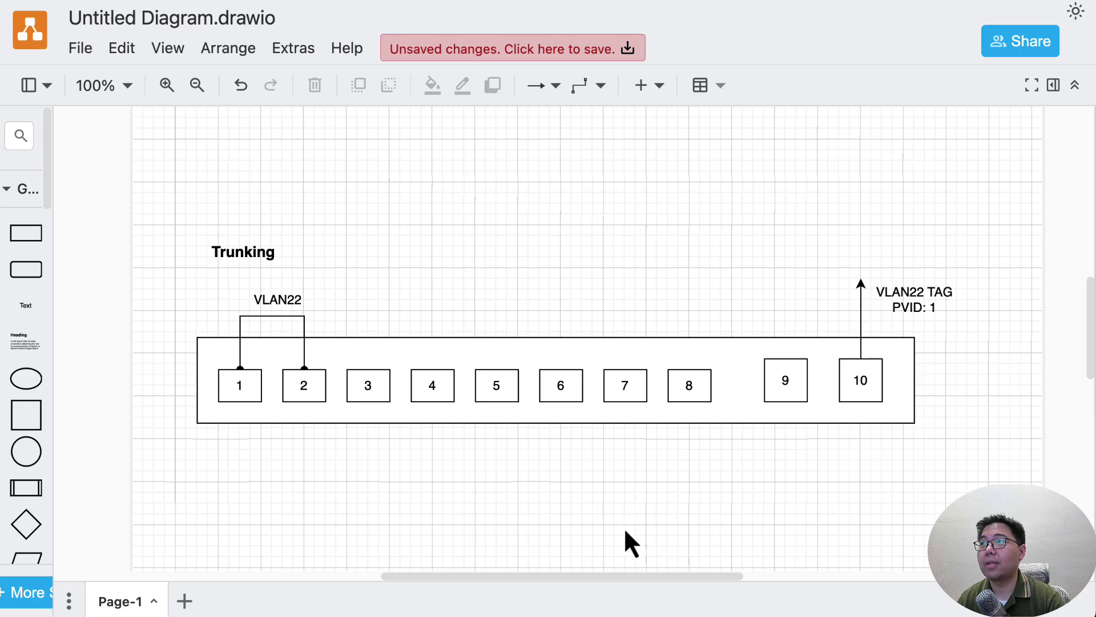
{"action": "key", "text": "ctrl+Tab"}
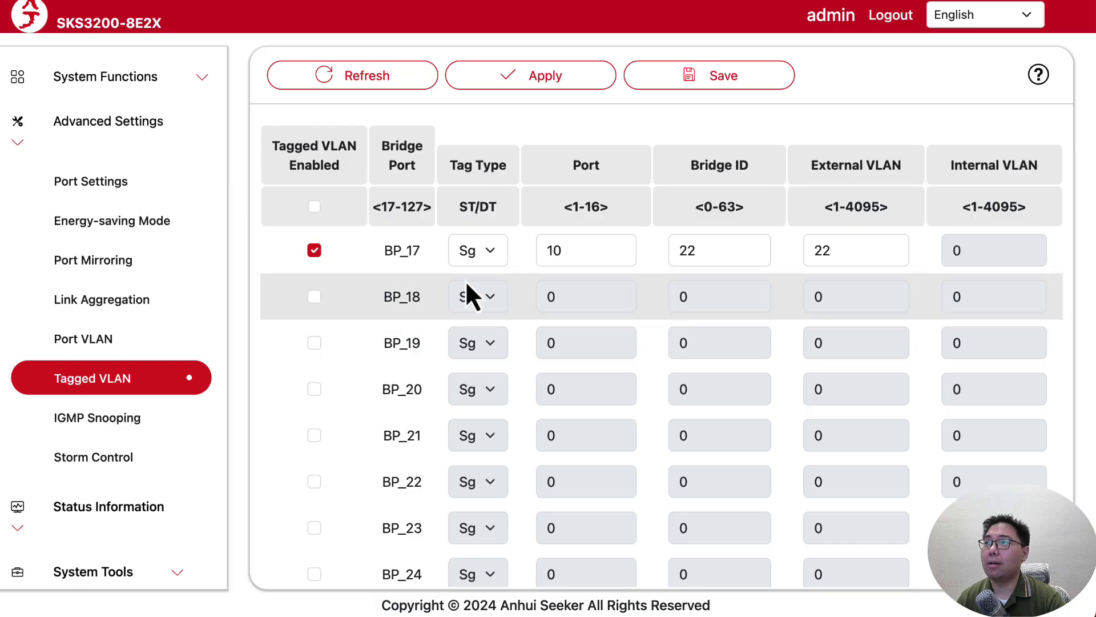
{"action": "left_click", "coordinate": [314, 297]}
{"action": "double_click", "coordinate": [592, 297]}
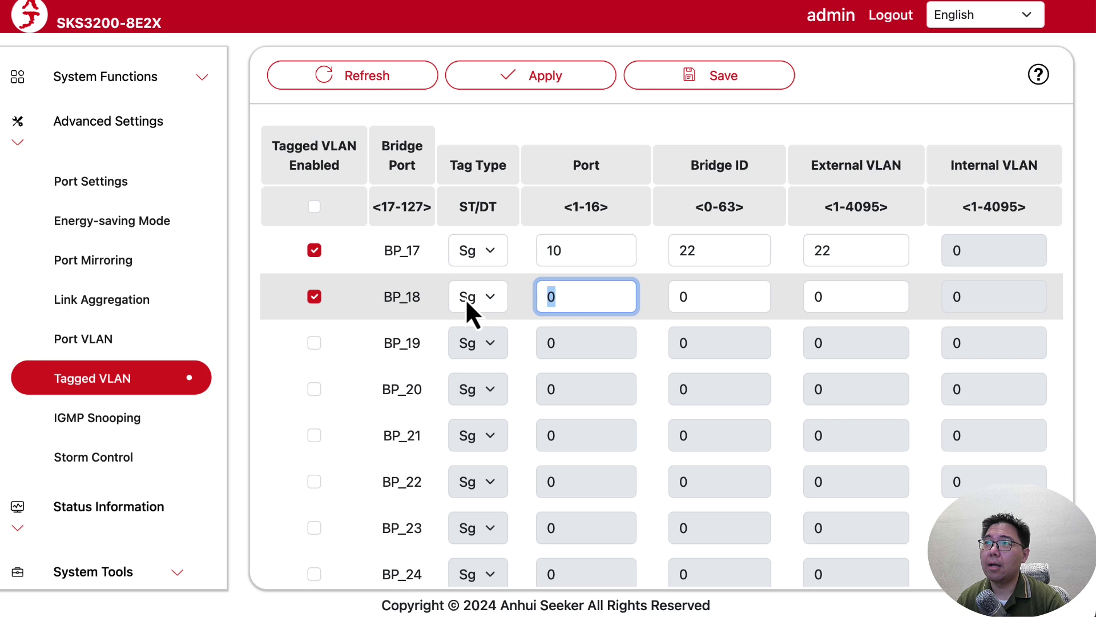
{"action": "type", "text": "9"}
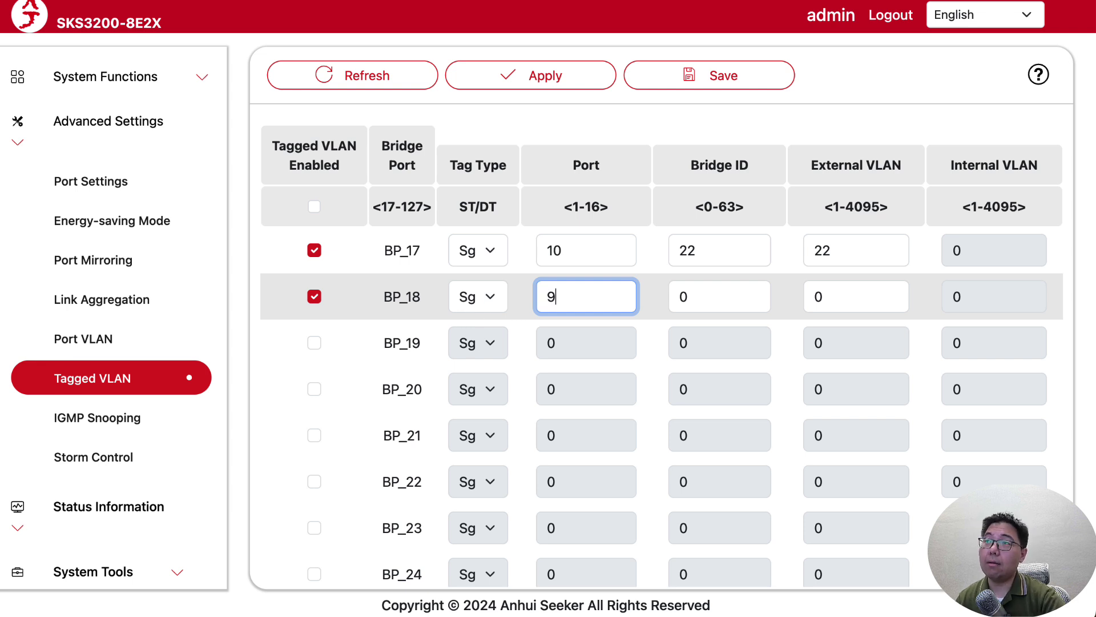
{"action": "double_click", "coordinate": [810, 295]}
{"action": "type", "text": "22"}
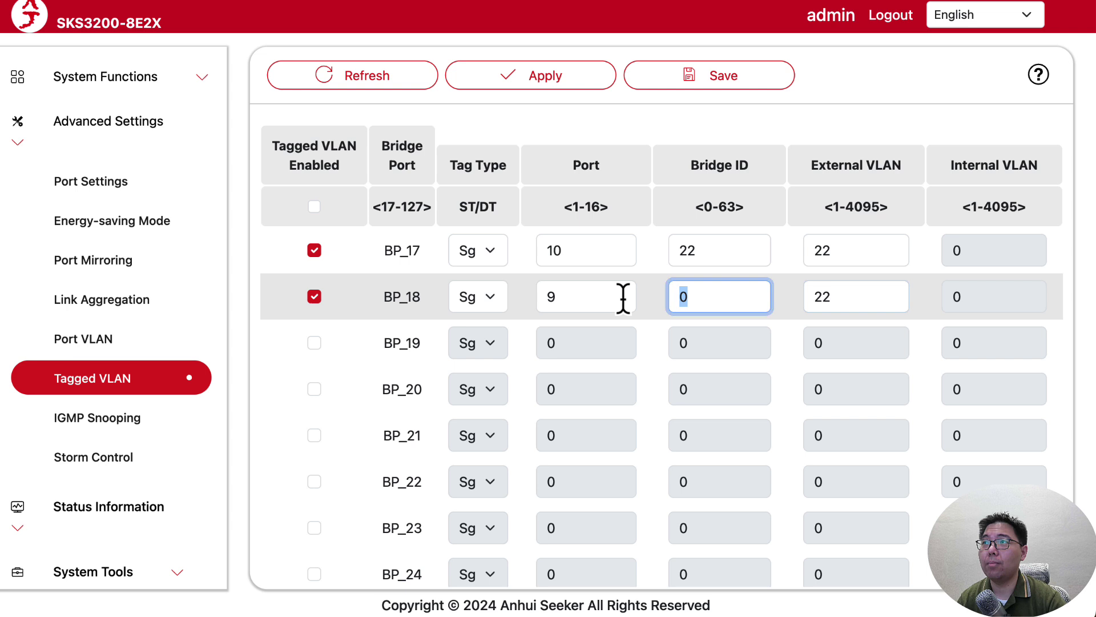
{"action": "type", "text": "22"}
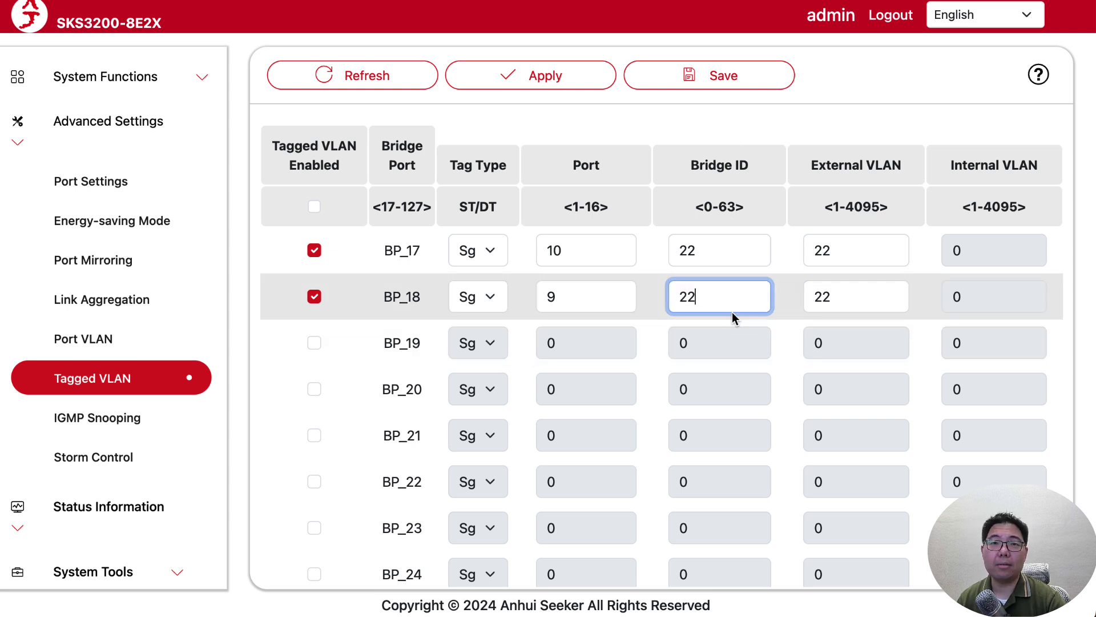
Change BP_17 and BP_18 External VLAN to 222, then go to the Port VLAN page.
{"action": "left_click", "coordinate": [706, 237]}
{"action": "double_click", "coordinate": [858, 244]}
{"action": "double_click", "coordinate": [674, 240]}
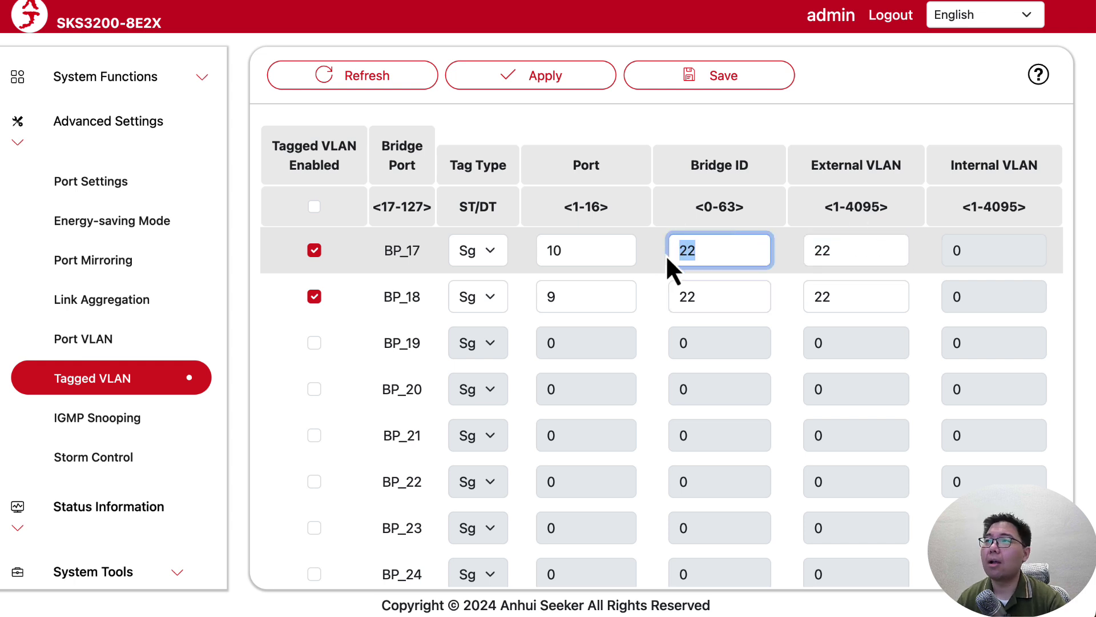
{"action": "left_click", "coordinate": [731, 297]}
{"action": "left_click", "coordinate": [856, 257]}
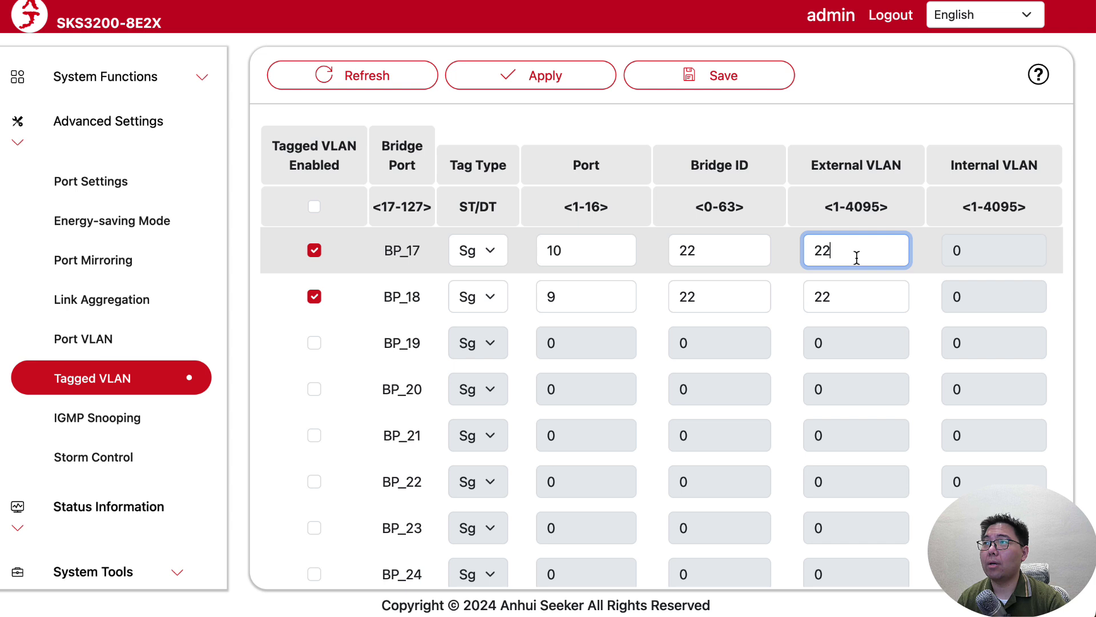
{"action": "type", "text": "2"}
{"action": "left_click", "coordinate": [856, 302]}
{"action": "type", "text": "2"}
{"action": "double_click", "coordinate": [857, 250]}
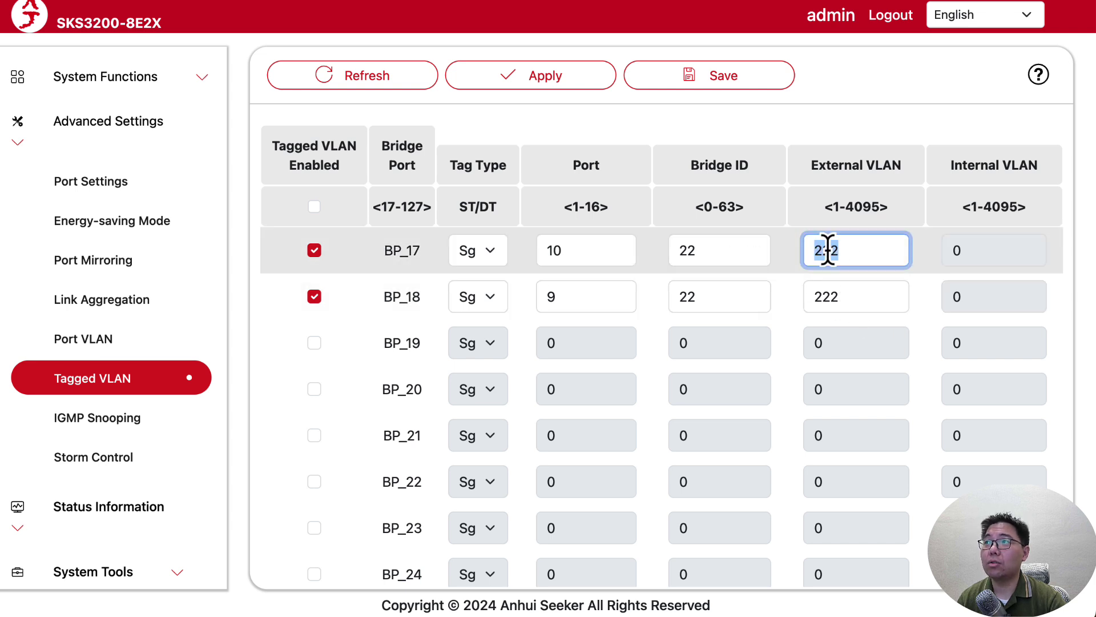
{"action": "left_click", "coordinate": [861, 304]}
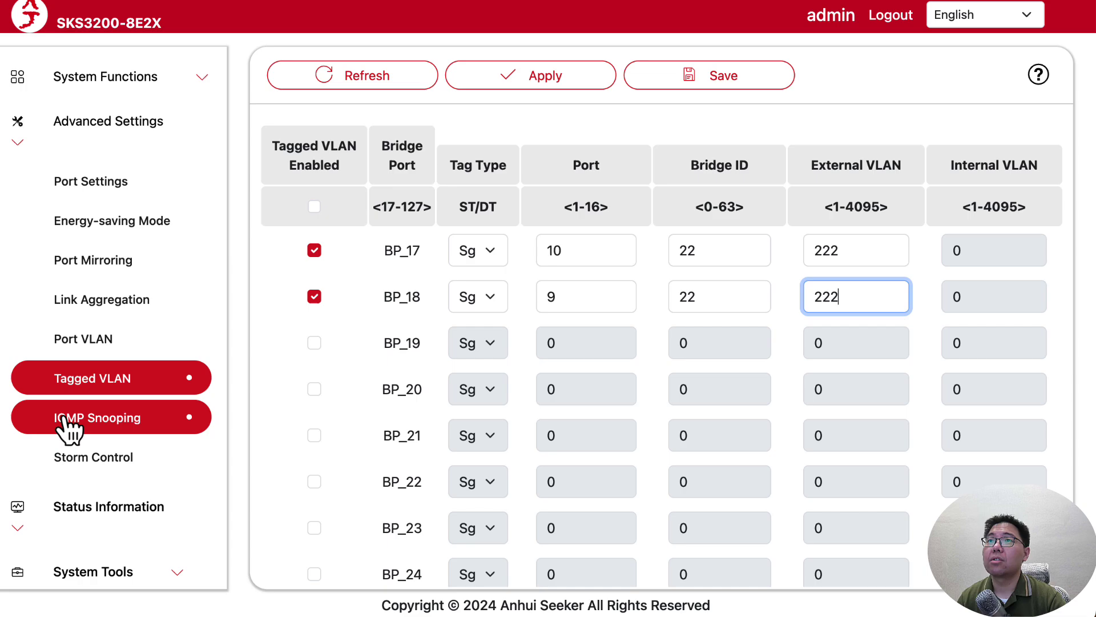
{"action": "left_click", "coordinate": [100, 343]}
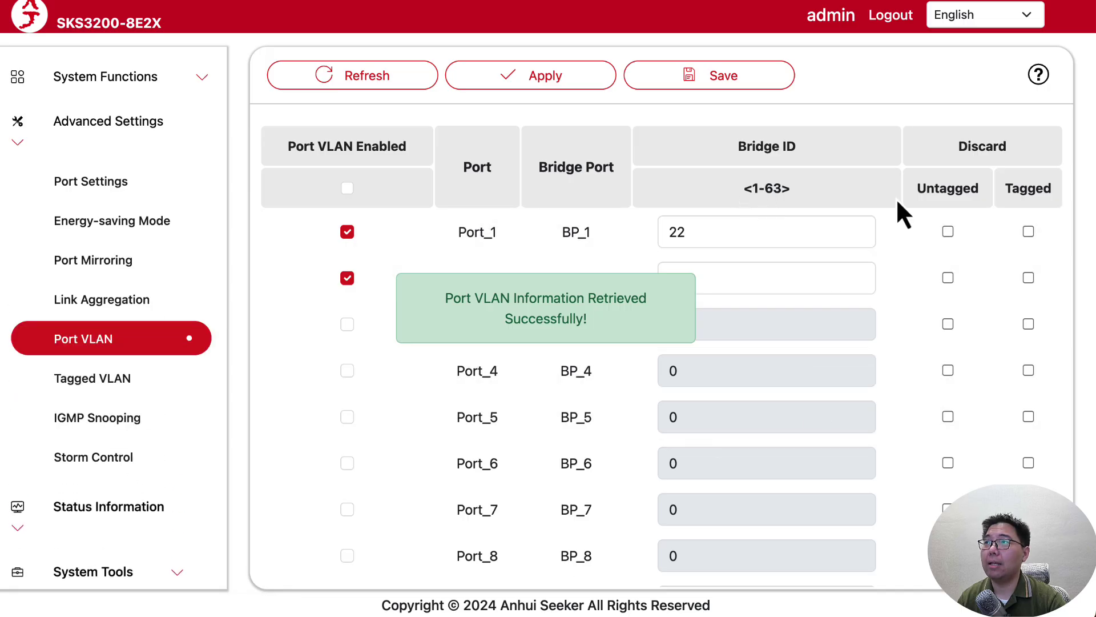
Uncheck BP_17's Tagged VLAN Enabled box on the Tagged VLAN page and apply, clearing the table.
{"action": "left_click_drag", "start_coordinate": [745, 152], "coordinate": [820, 166]}
{"action": "left_click", "coordinate": [817, 152]}
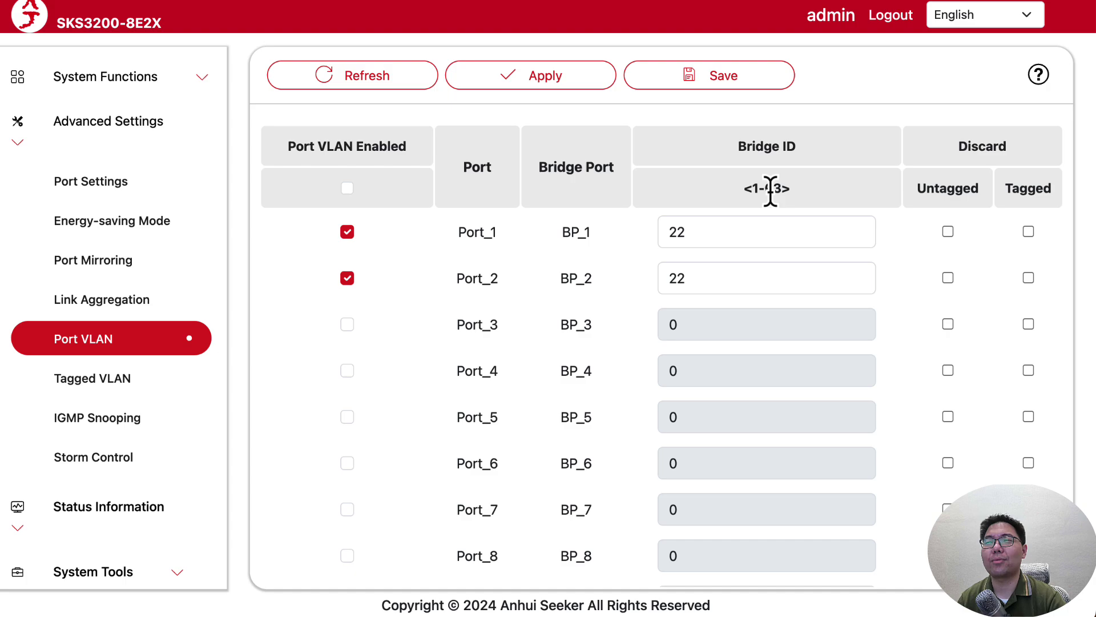
{"action": "left_click", "coordinate": [173, 382]}
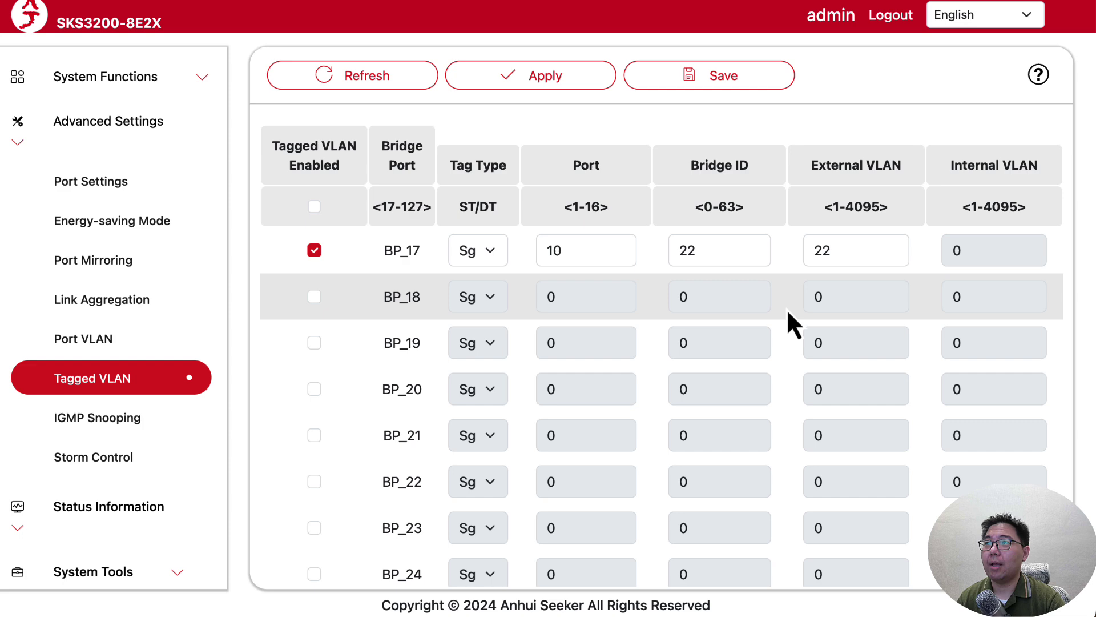
{"action": "left_click", "coordinate": [314, 250]}
{"action": "left_click", "coordinate": [588, 74]}
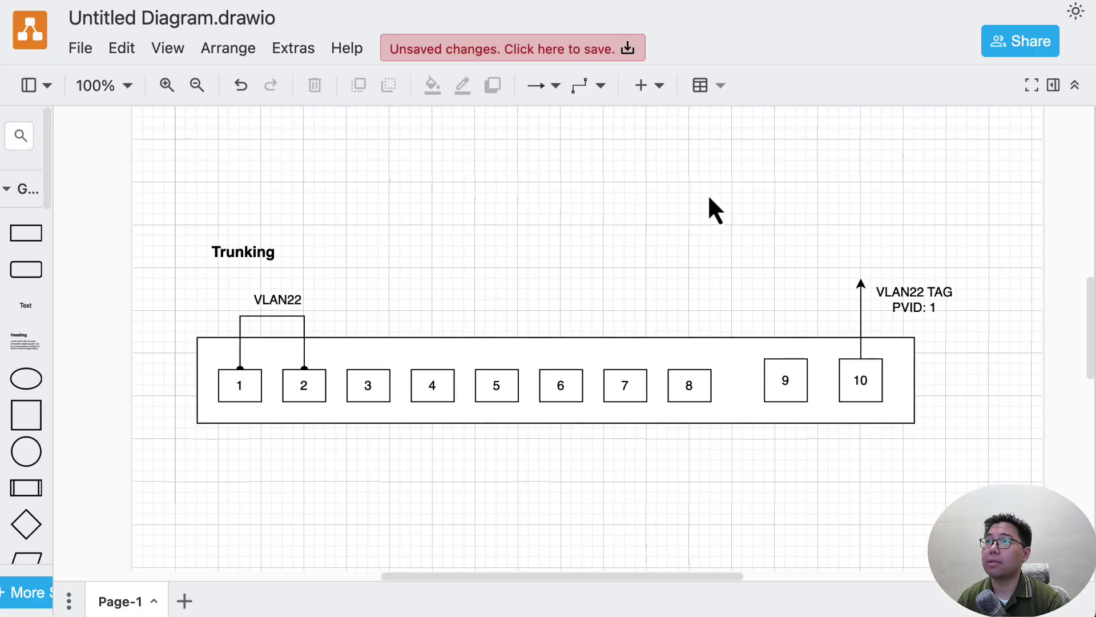
{"action": "left_click", "coordinate": [533, 386]}
{"action": "scroll", "coordinate": [522, 399], "scroll_direction": "down", "scroll_amount": 5}
{"action": "left_click", "coordinate": [521, 400]}
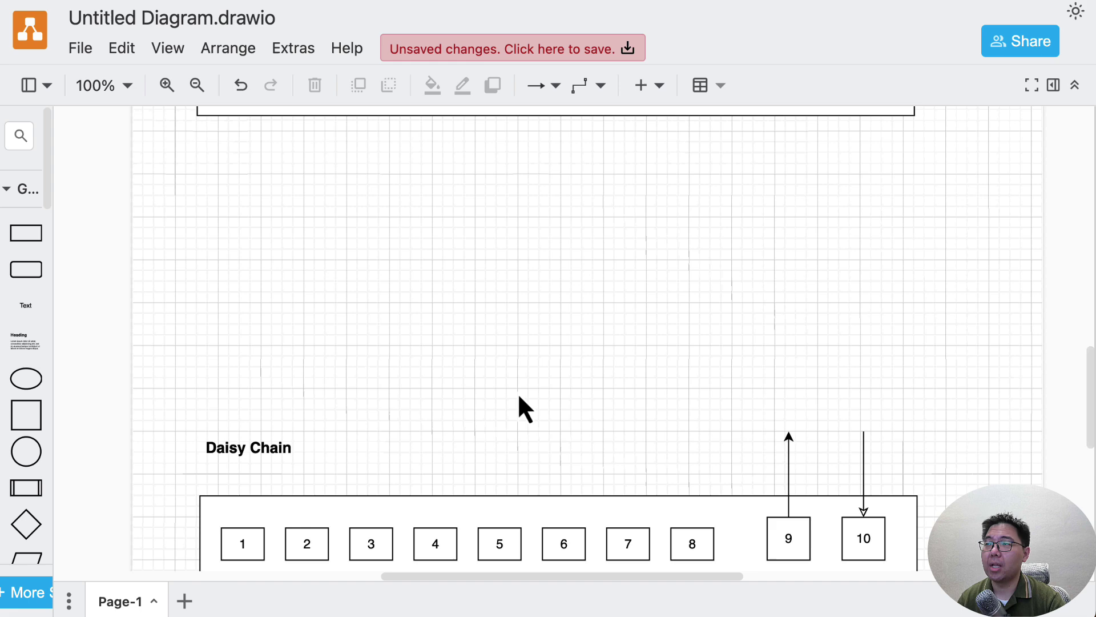
{"action": "scroll", "coordinate": [517, 392], "scroll_direction": "down", "scroll_amount": 6}
{"action": "scroll", "coordinate": [523, 409], "scroll_direction": "up", "scroll_amount": 3}
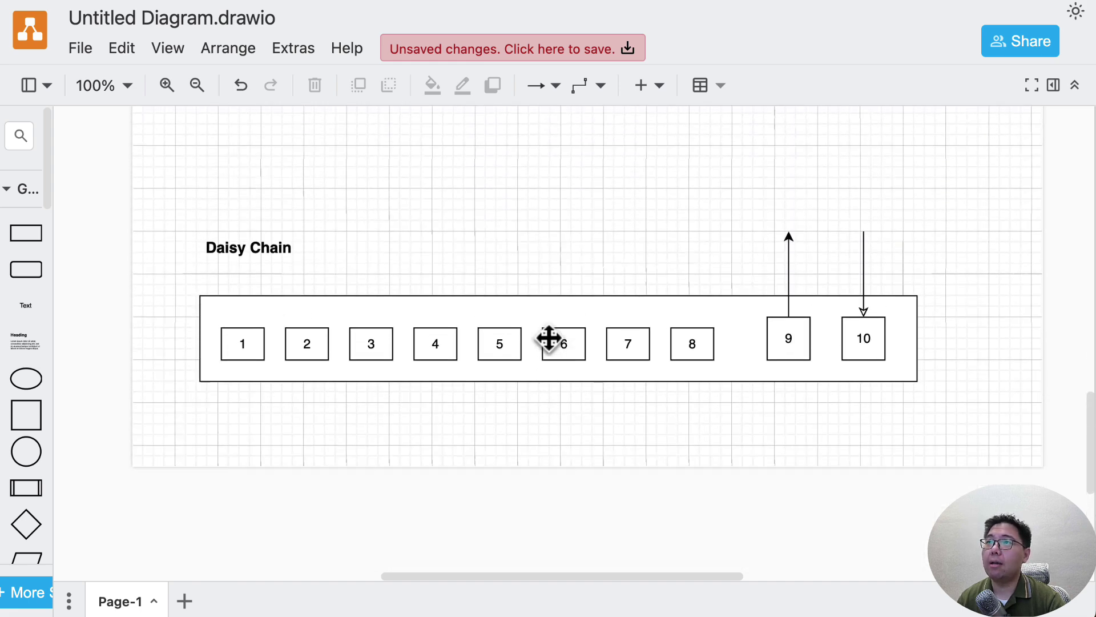
{"action": "scroll", "coordinate": [548, 338], "scroll_direction": "up", "scroll_amount": 1}
{"action": "left_click_drag", "start_coordinate": [181, 221], "coordinate": [991, 482]}
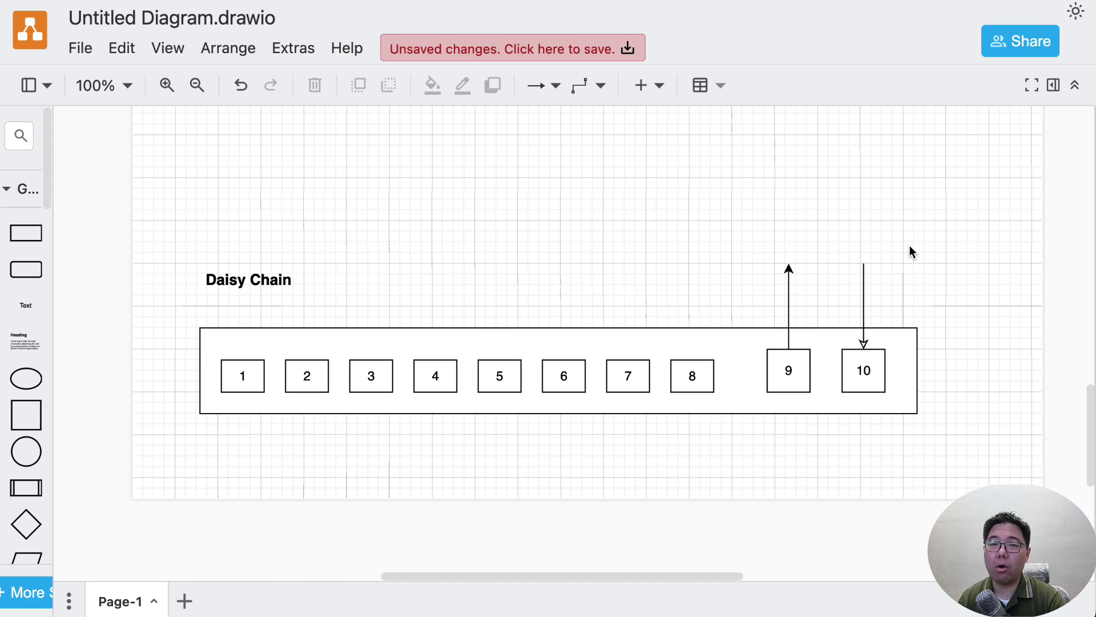
{"action": "left_click", "coordinate": [822, 362]}
{"action": "left_click", "coordinate": [585, 155]}
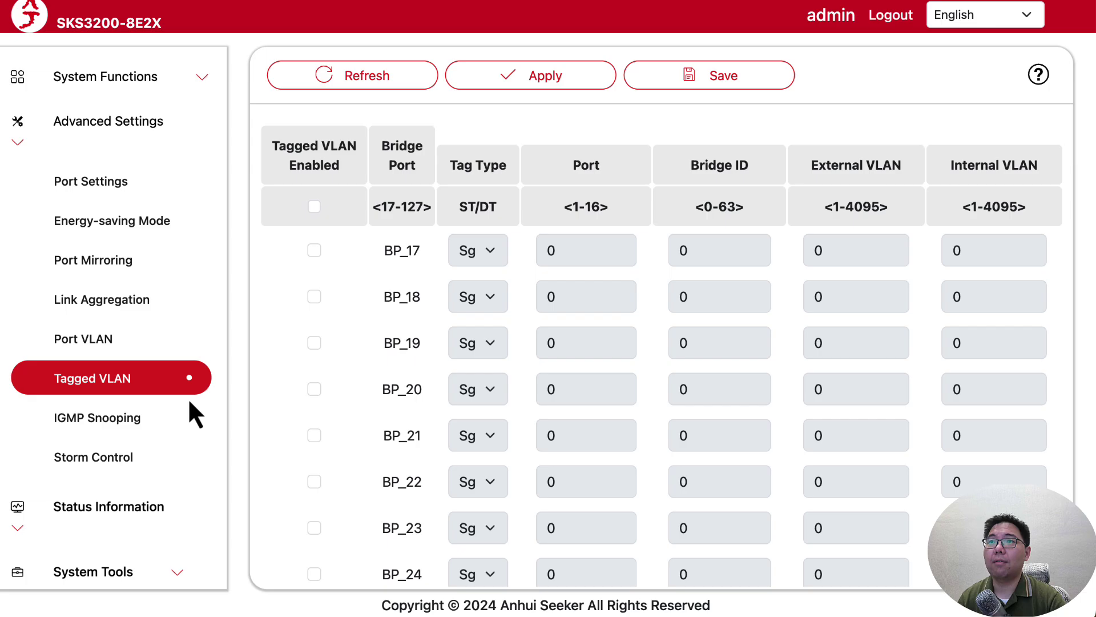
Show the Port VLAN page and check Port_1's Bridge ID of 22.
{"action": "left_click", "coordinate": [129, 345]}
{"action": "scroll", "coordinate": [691, 434], "scroll_direction": "down", "scroll_amount": 3}
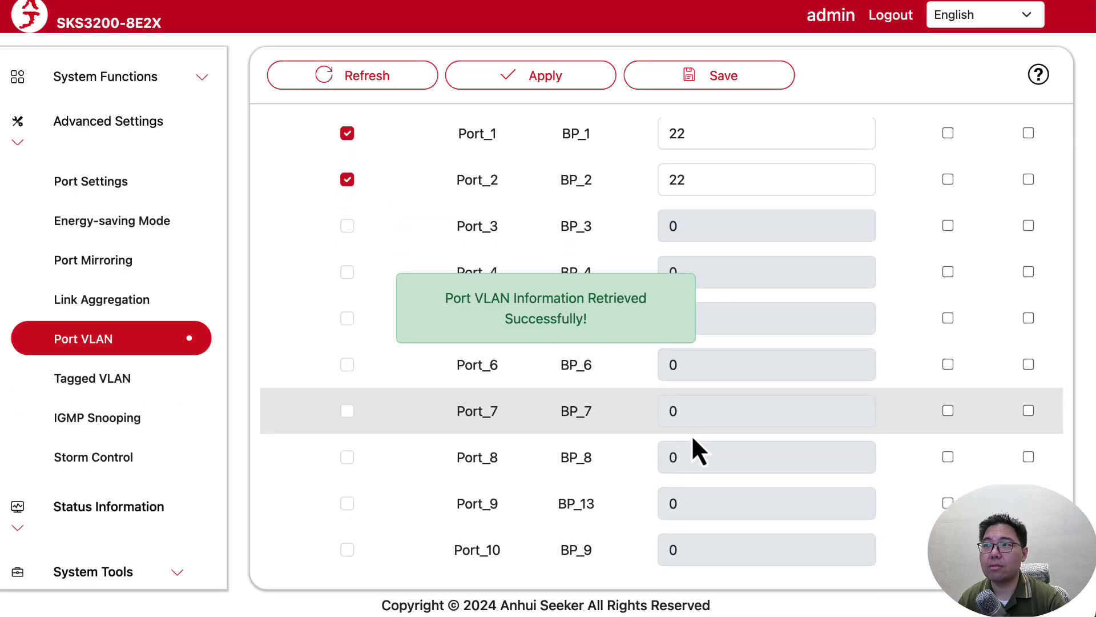
{"action": "scroll", "coordinate": [697, 442], "scroll_direction": "down", "scroll_amount": 1}
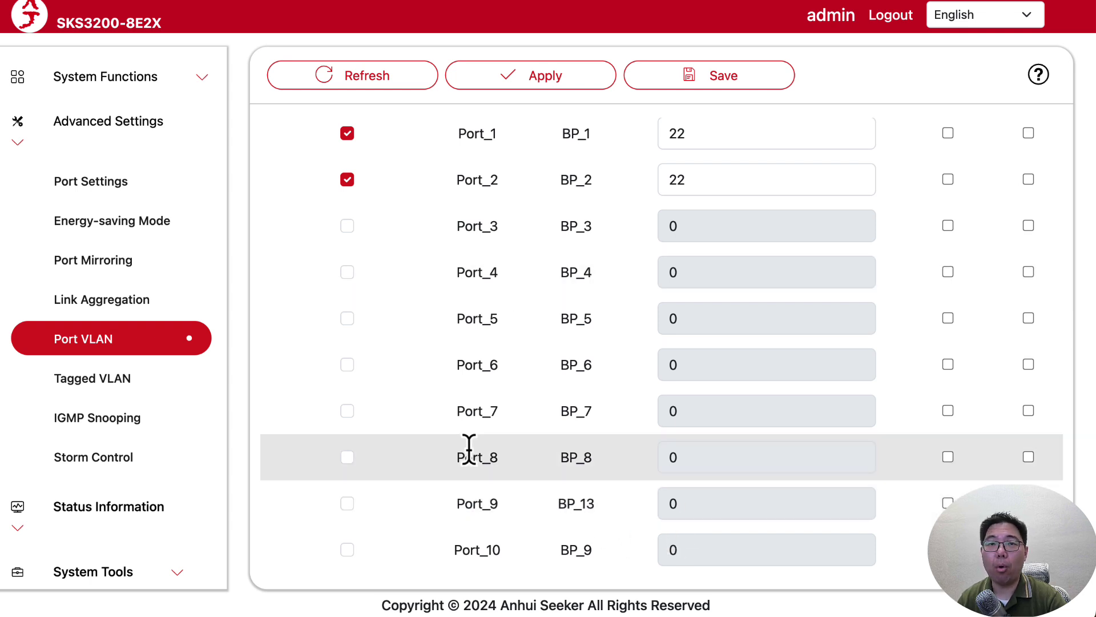
{"action": "scroll", "coordinate": [471, 451], "scroll_direction": "up", "scroll_amount": 3}
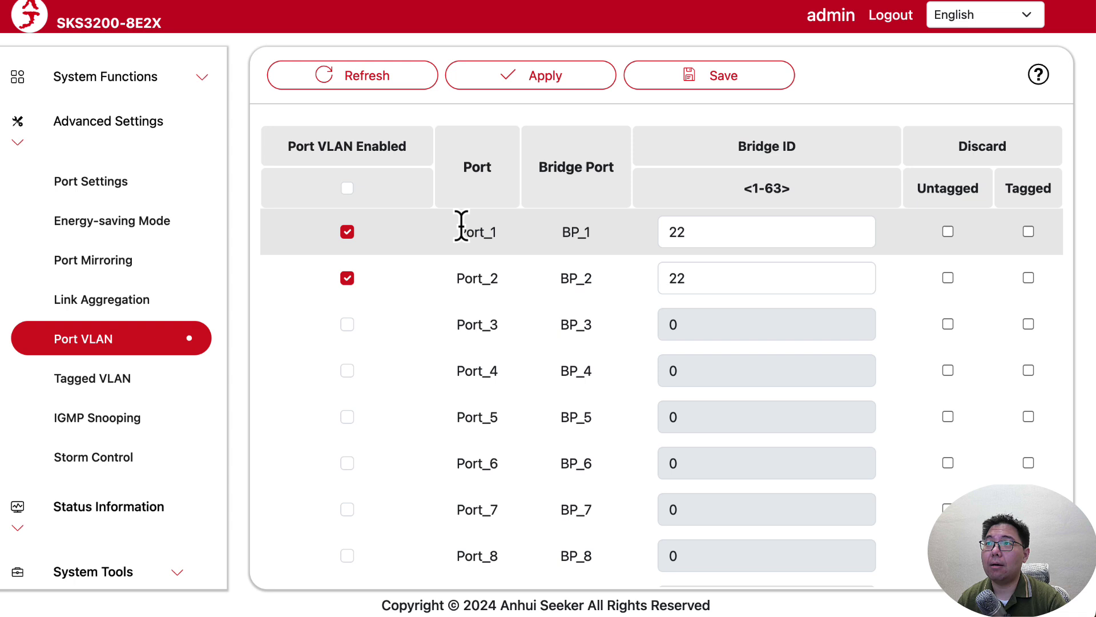
{"action": "double_click", "coordinate": [462, 228]}
{"action": "left_click", "coordinate": [479, 265]}
{"action": "left_click_drag", "start_coordinate": [729, 234], "coordinate": [639, 241]}
Review the lower port rows, including Port_9 and Port_10's greyed-out bridge IDs.
{"action": "scroll", "coordinate": [639, 241], "scroll_direction": "down", "scroll_amount": 3}
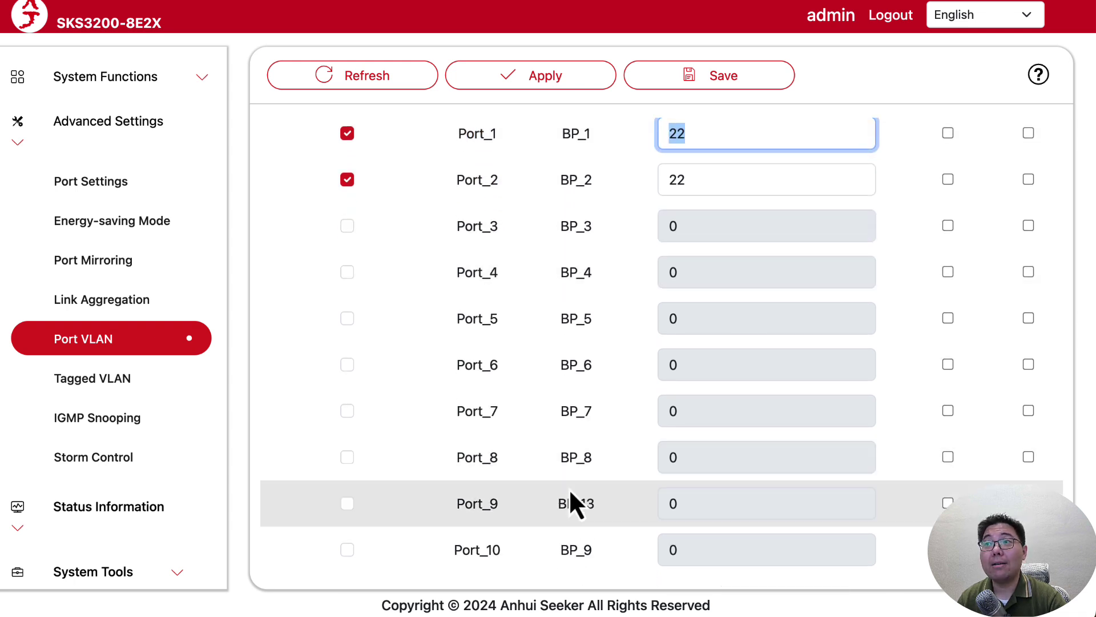
{"action": "left_click_drag", "start_coordinate": [473, 504], "coordinate": [498, 505]}
{"action": "double_click", "coordinate": [488, 542]}
{"action": "left_click", "coordinate": [509, 548]}
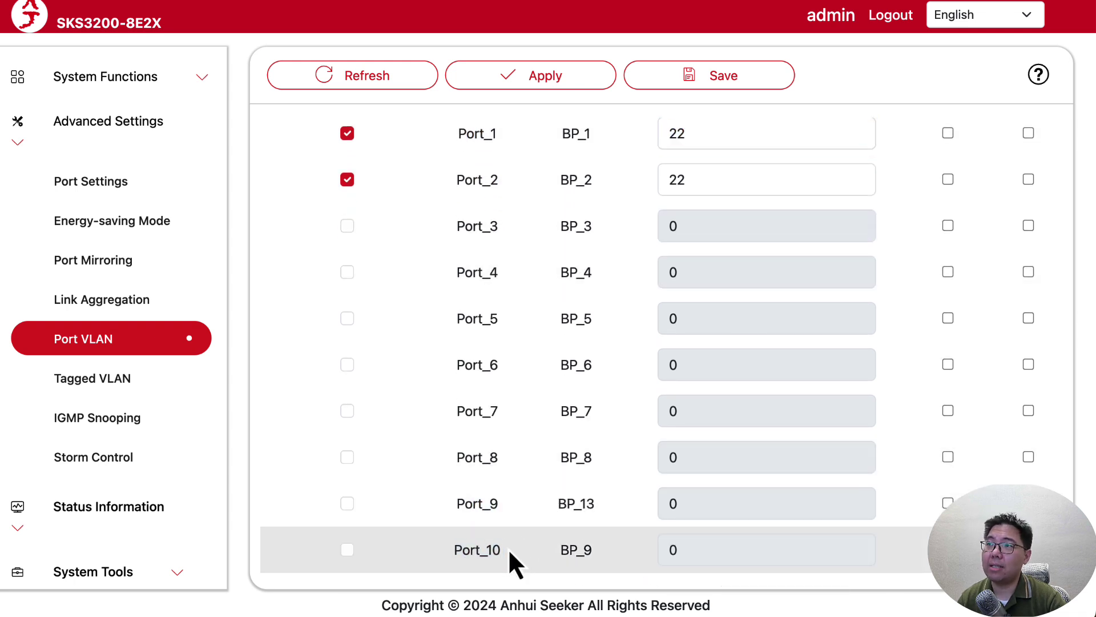
{"action": "double_click", "coordinate": [717, 502]}
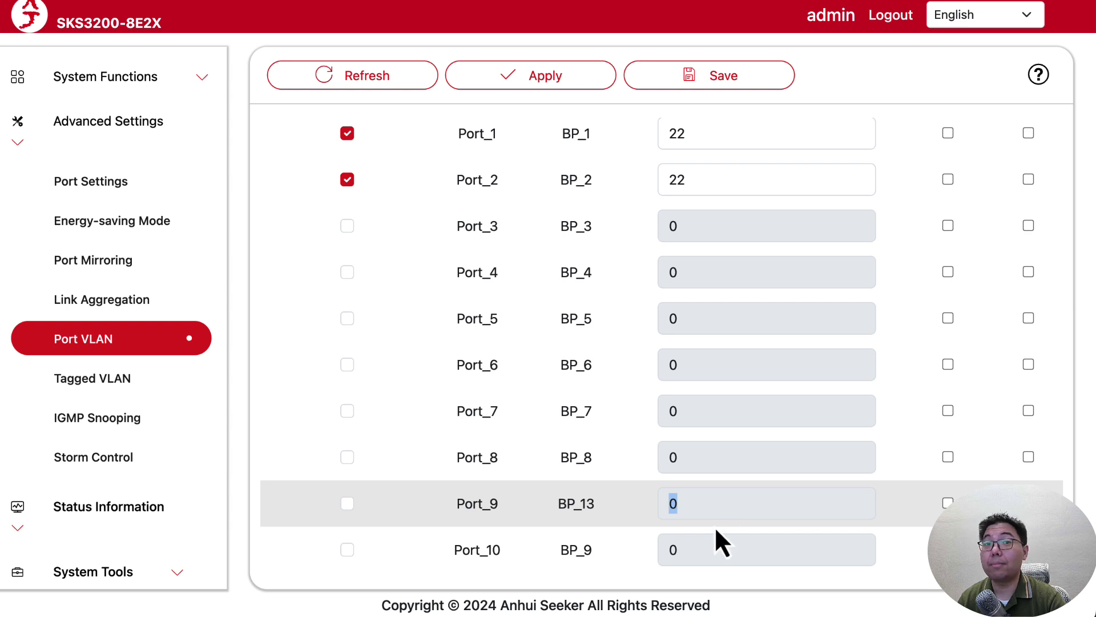
{"action": "scroll", "coordinate": [714, 526], "scroll_direction": "up", "scroll_amount": 3}
{"action": "scroll", "coordinate": [703, 524], "scroll_direction": "down", "scroll_amount": 3}
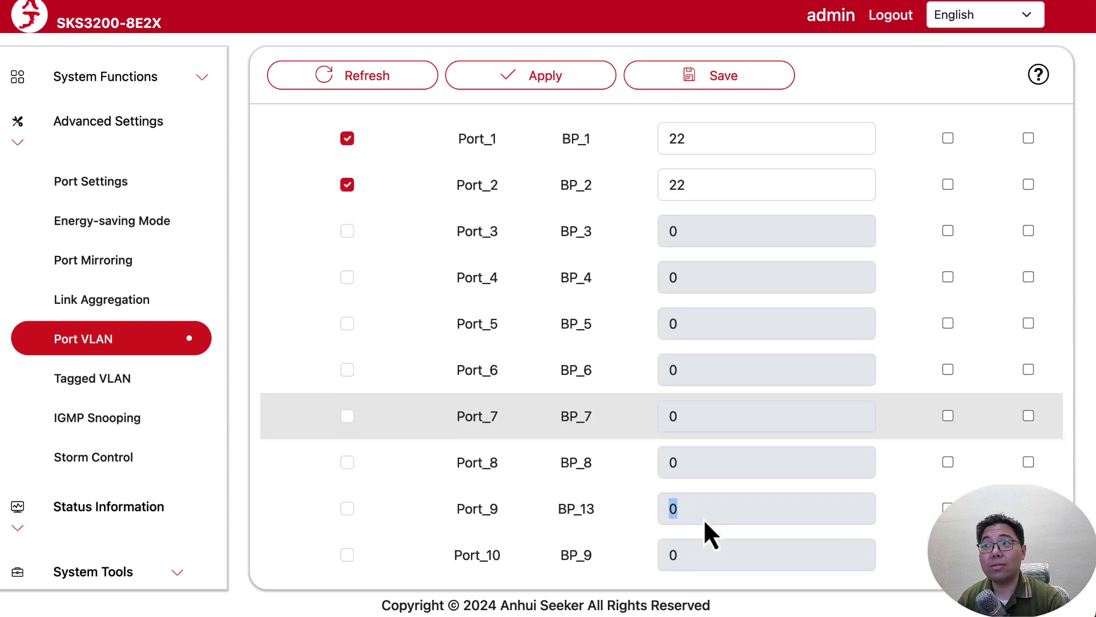
{"action": "scroll", "coordinate": [704, 519], "scroll_direction": "down", "scroll_amount": 1}
{"action": "scroll", "coordinate": [708, 514], "scroll_direction": "up", "scroll_amount": 3}
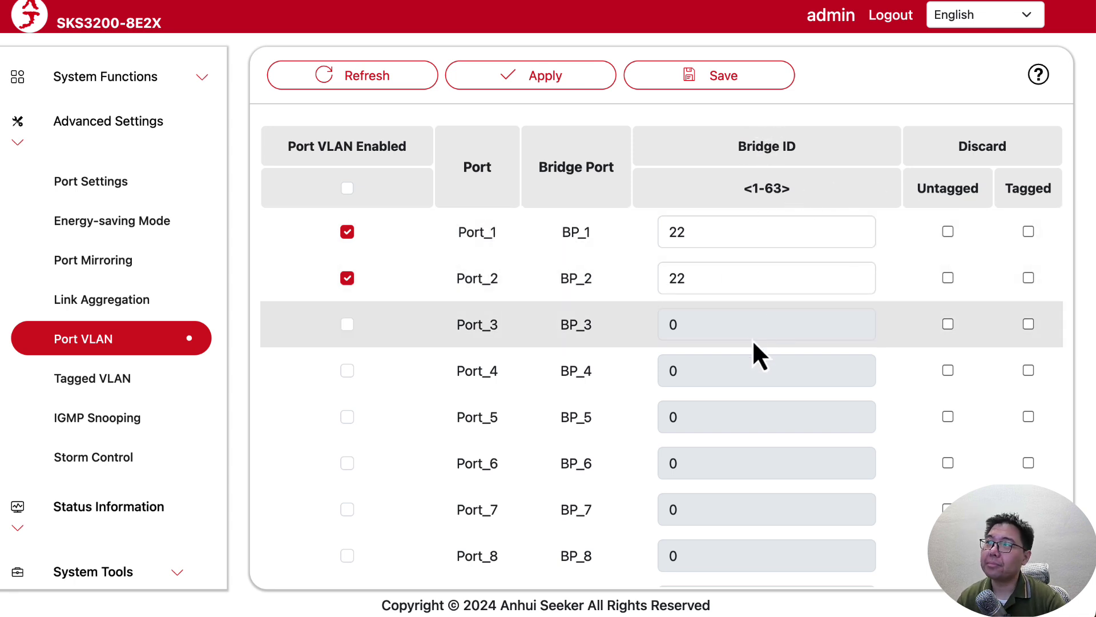
{"action": "scroll", "coordinate": [745, 337], "scroll_direction": "down", "scroll_amount": 2}
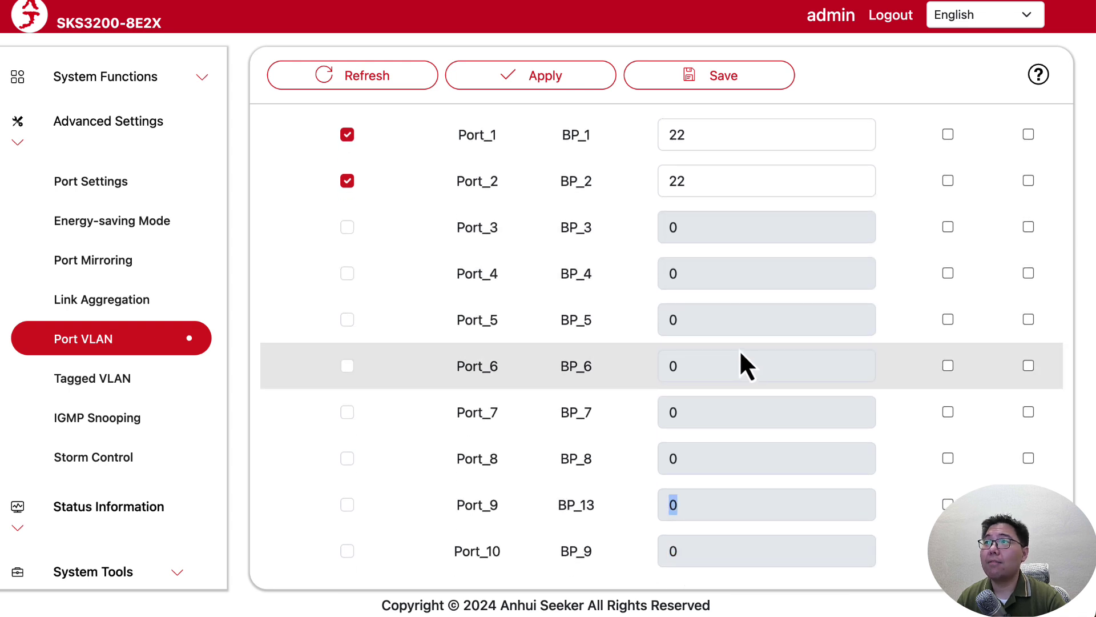
{"action": "scroll", "coordinate": [739, 350], "scroll_direction": "up", "scroll_amount": 2}
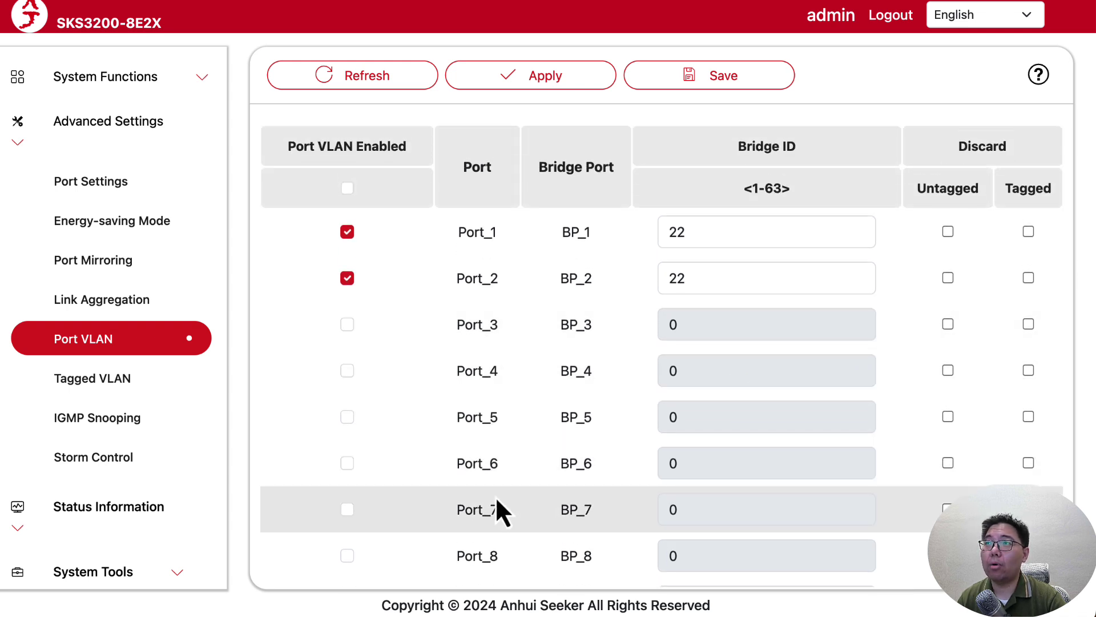
Enable port VLAN on Port_3 with Bridge ID 0 and tick its Discard Tagged box.
{"action": "left_click", "coordinate": [346, 326]}
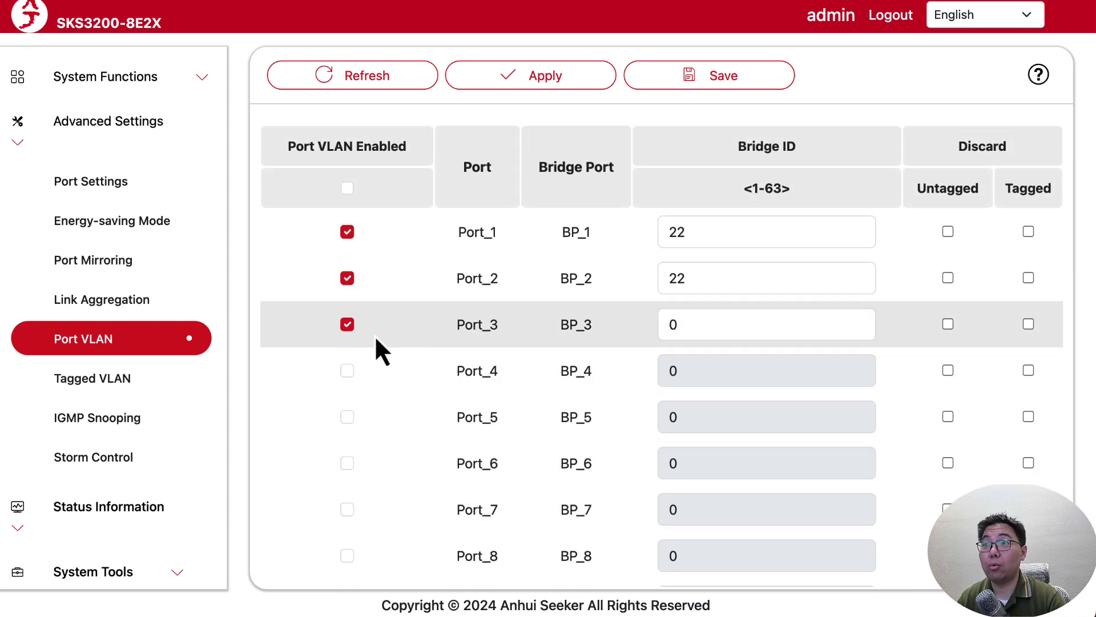
{"action": "left_click_drag", "start_coordinate": [695, 325], "coordinate": [643, 330]}
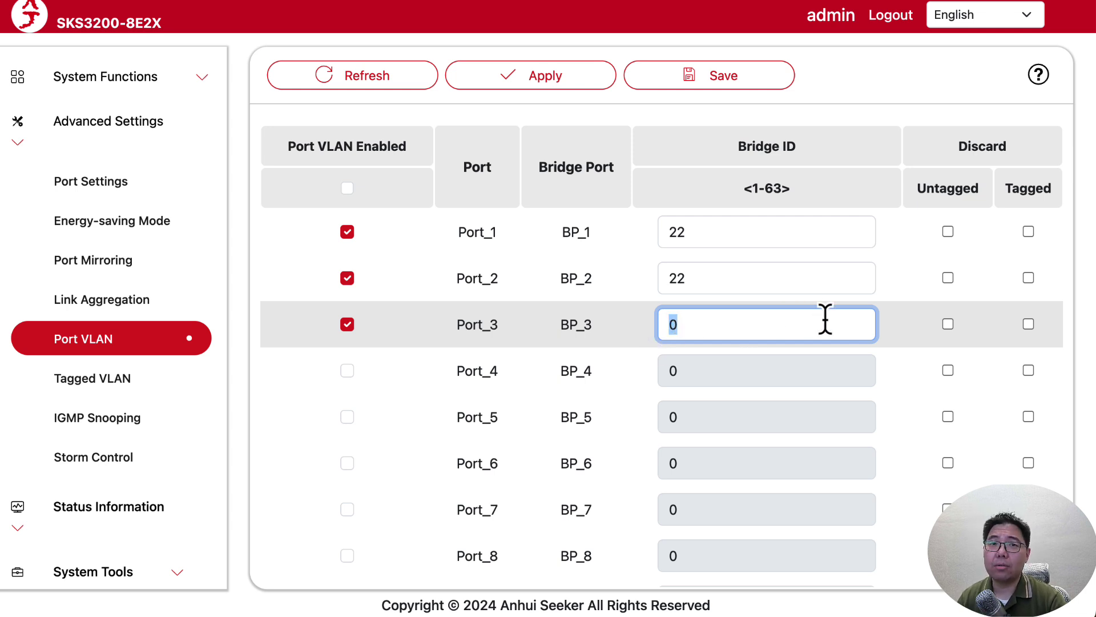
{"action": "left_click", "coordinate": [1028, 325]}
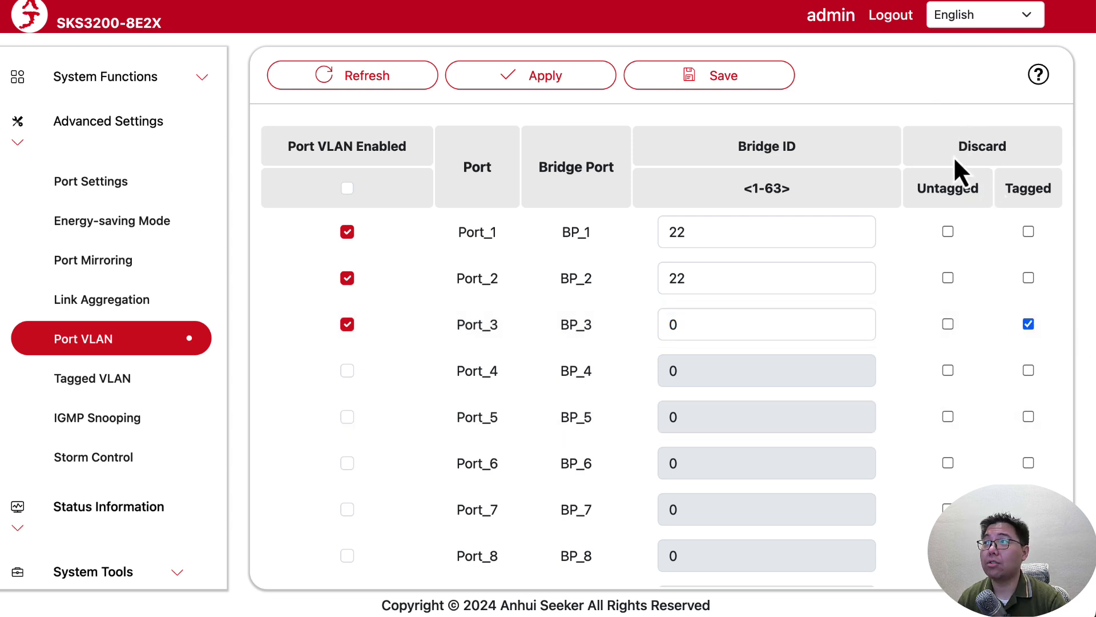
{"action": "left_click", "coordinate": [1018, 155]}
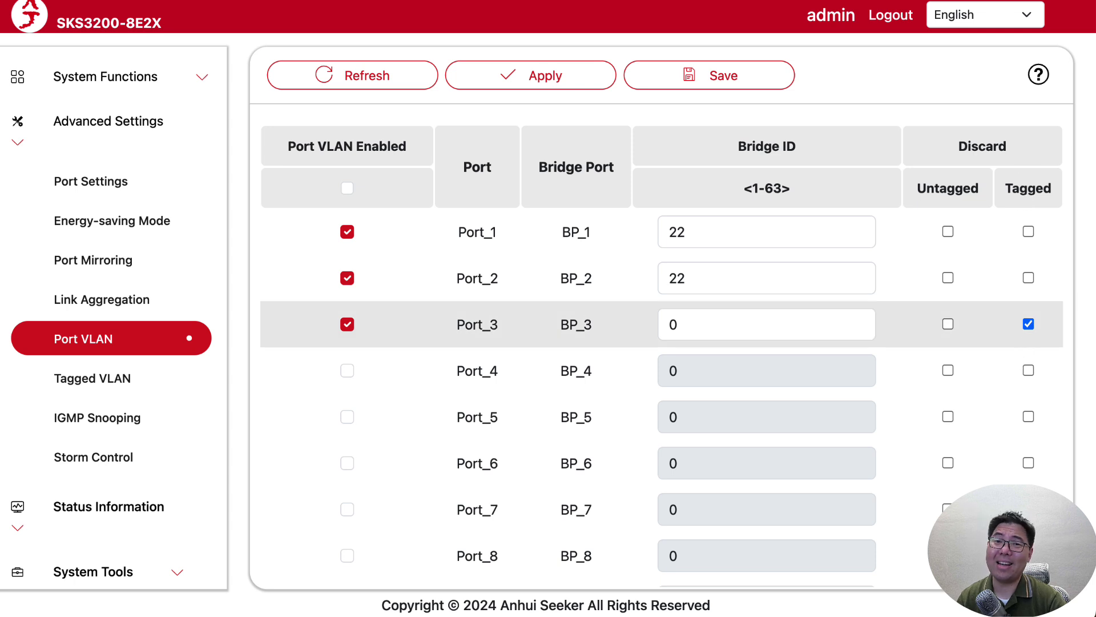